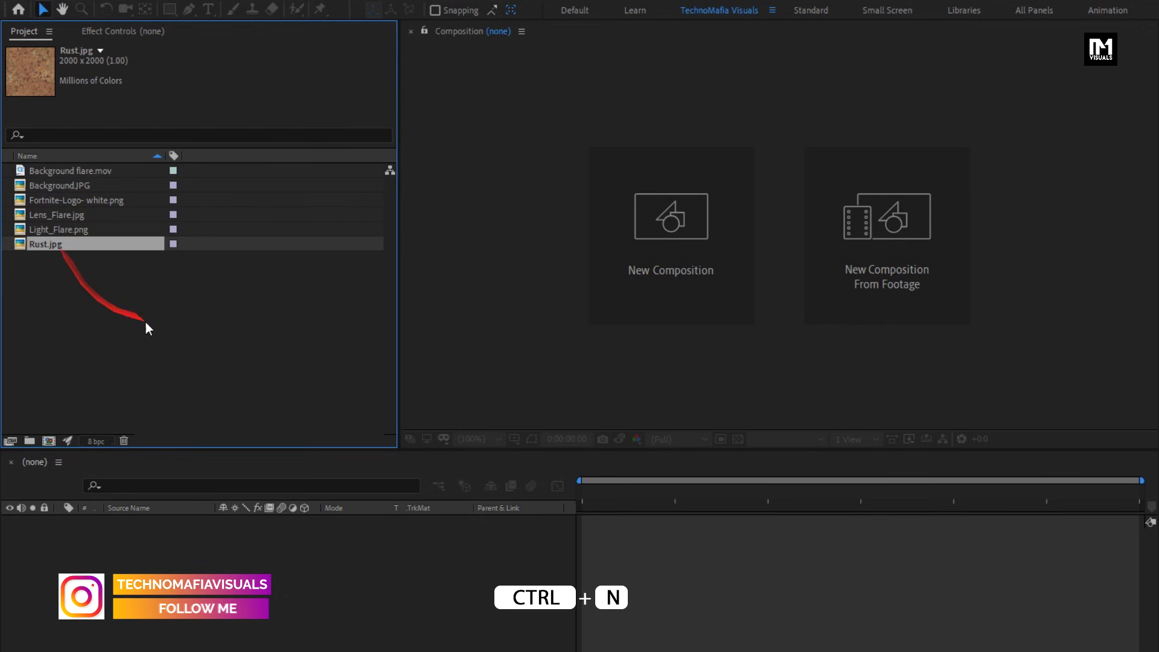
Create a new 5-second composition named Logo_Reveal
left_click(632, 229)
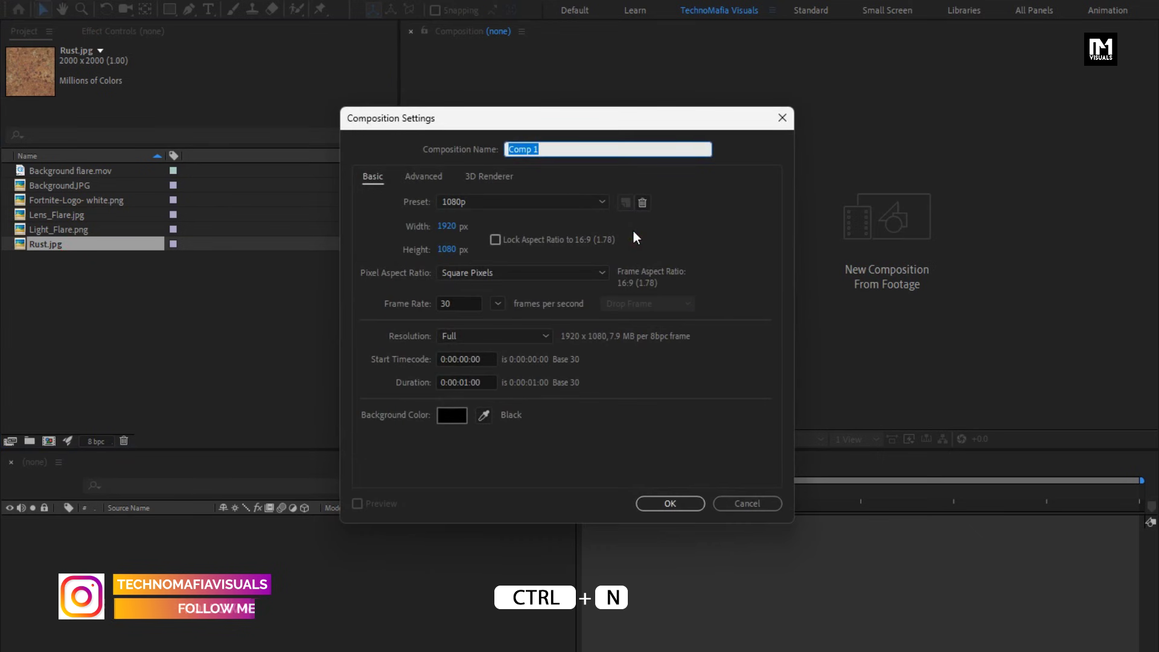
type("Logo_Reveal")
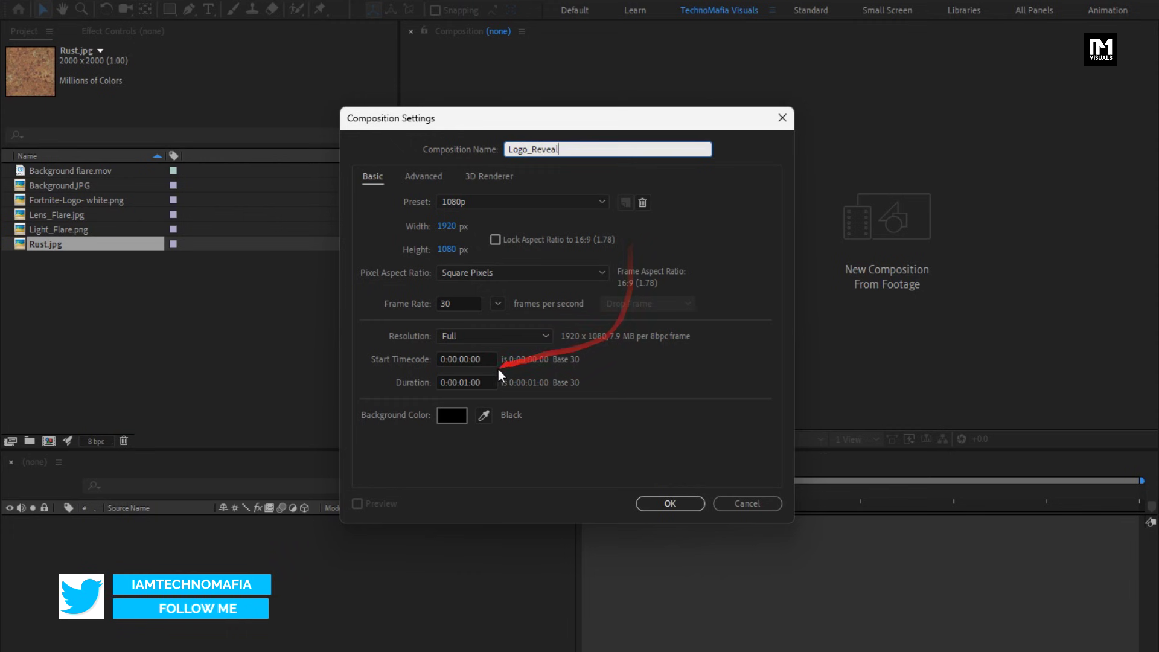
left_click(468, 382)
type("5")
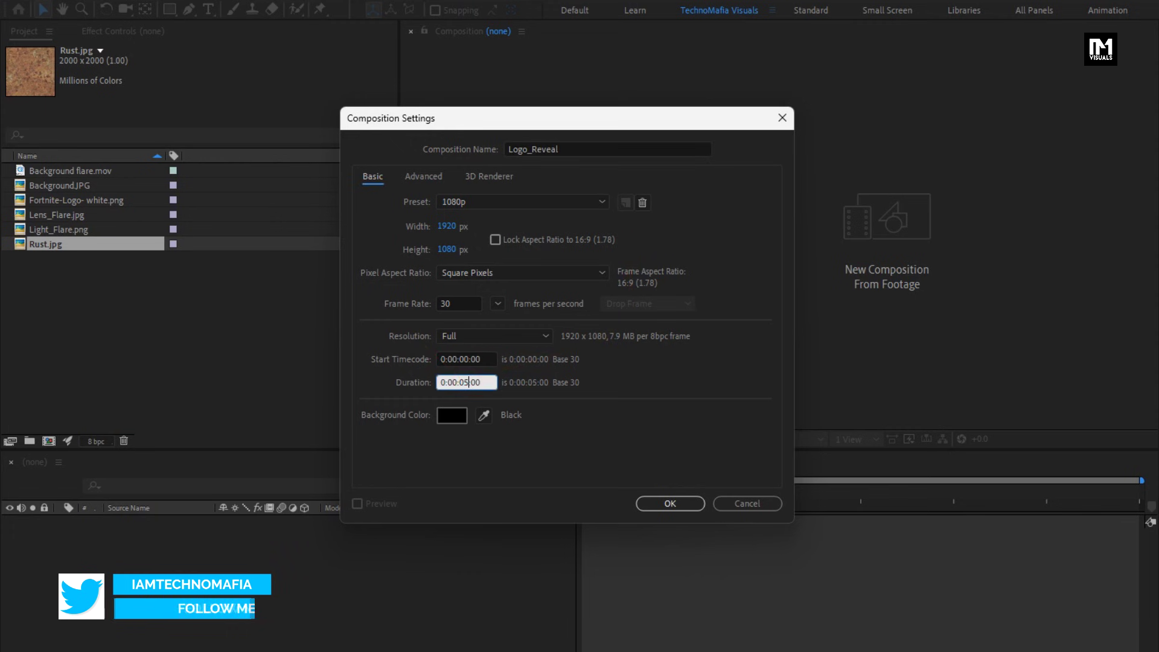
left_click(668, 504)
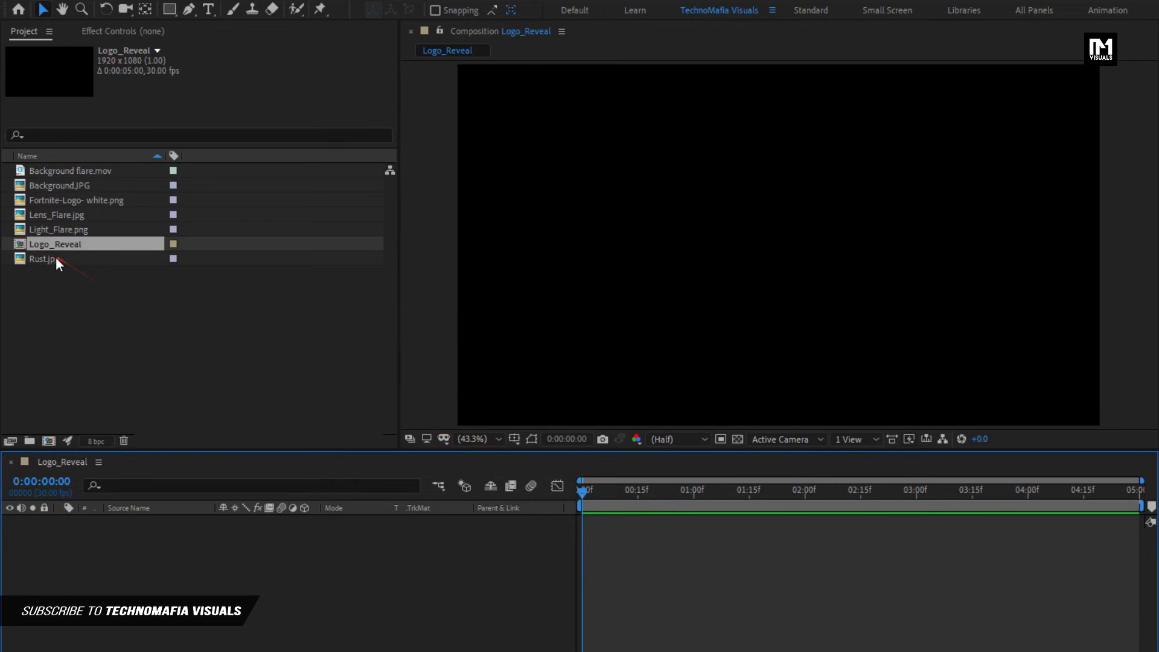
Add Rust.jpg to the timeline and scale it to 97%
left_click_drag(53, 260, 177, 582)
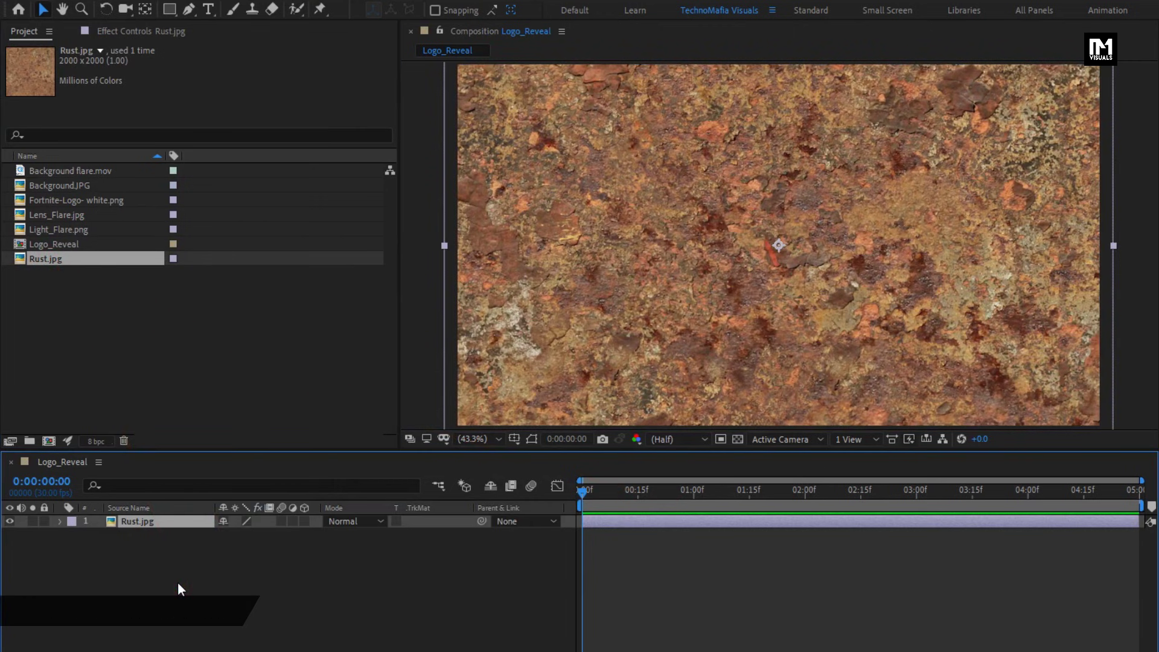
key("s")
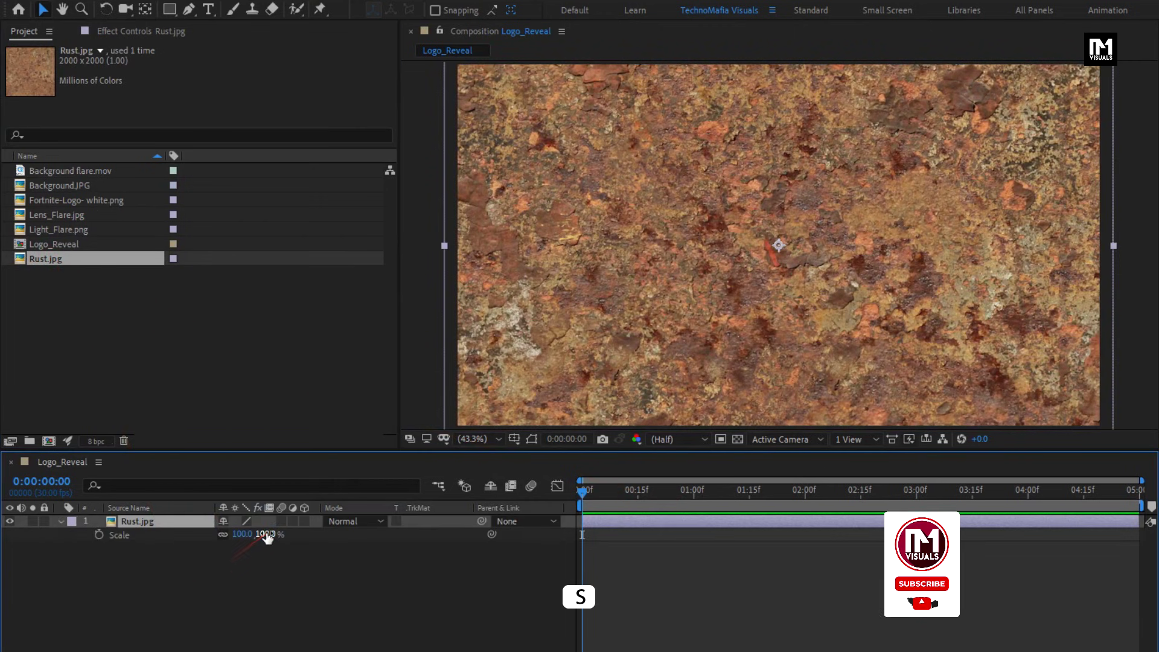
left_click_drag(266, 534, 266, 535)
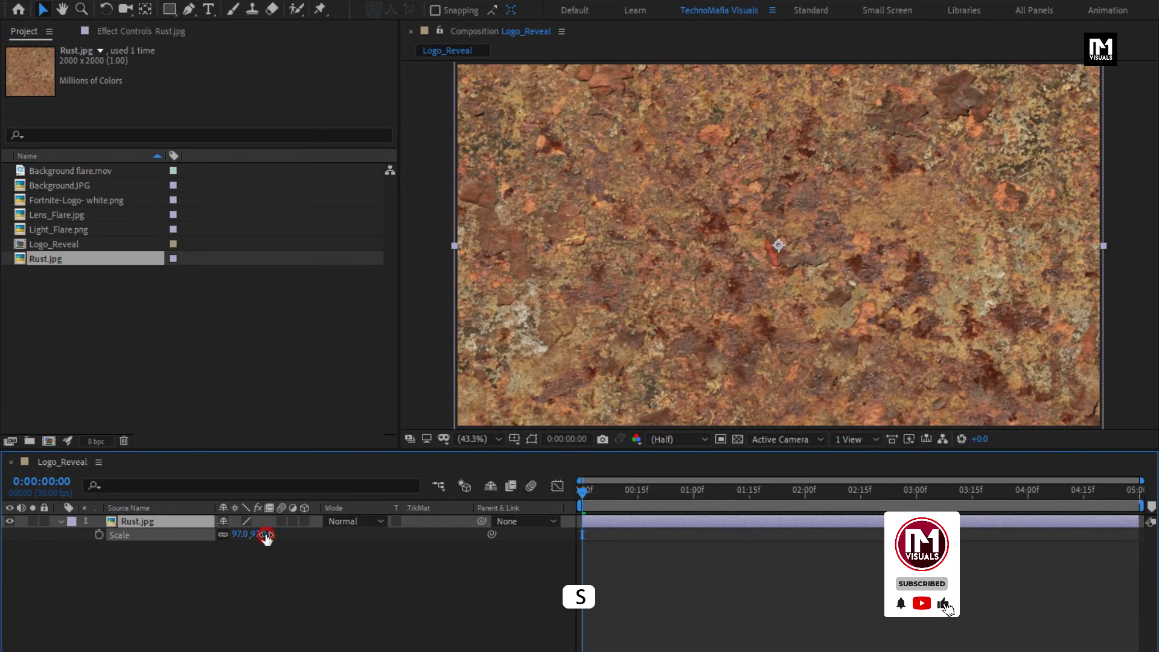
left_click(60, 520)
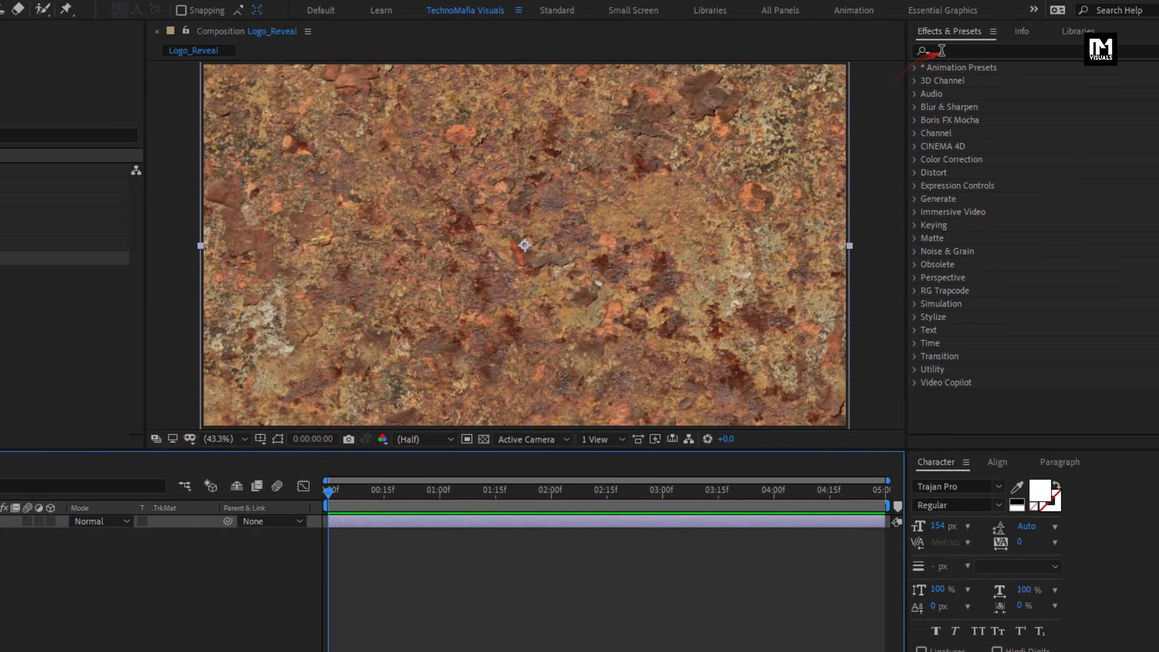
Apply Tritone to the rust layer with brighter orange midtones (B77A37)
left_click(1014, 51)
type("trit")
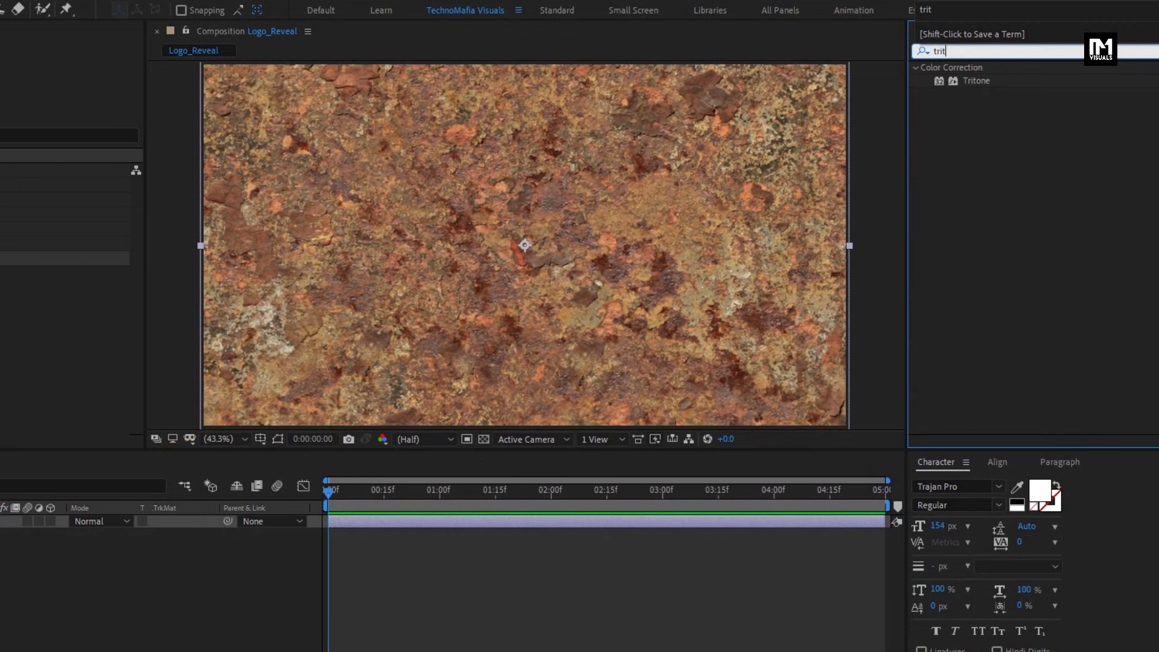
double_click(981, 80)
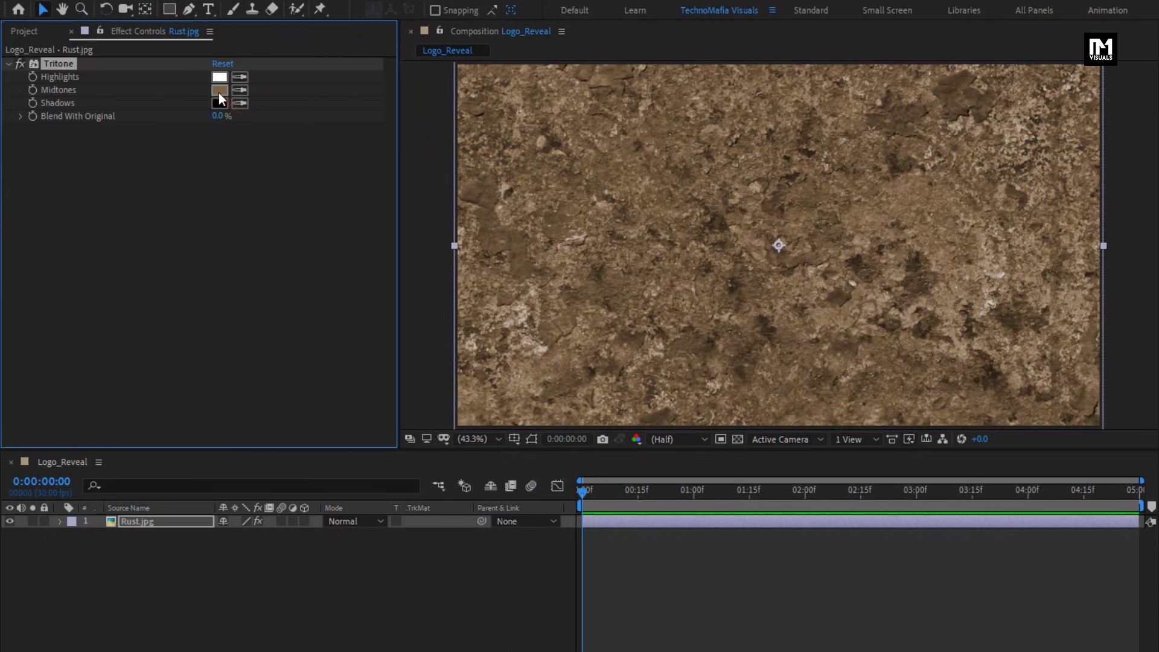
left_click(130, 90)
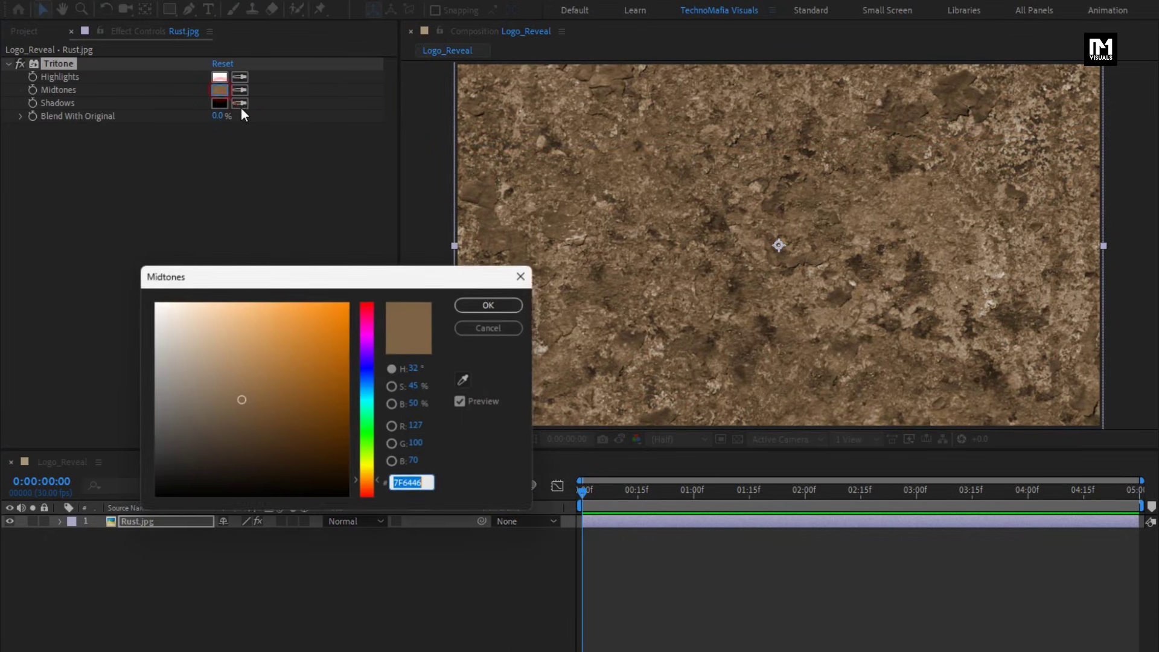
left_click(187, 354)
left_click_drag(276, 355, 289, 358)
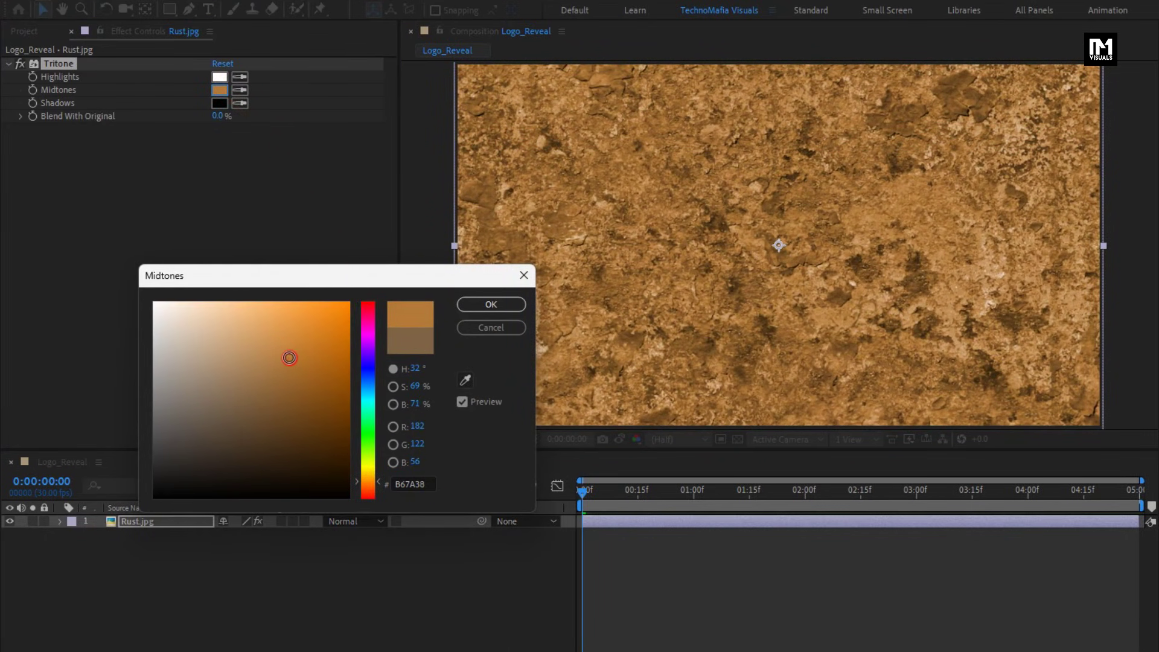
left_click(472, 303)
Pre-compose the rust layer into a comp named Texture, moving all attributes
left_click(139, 524)
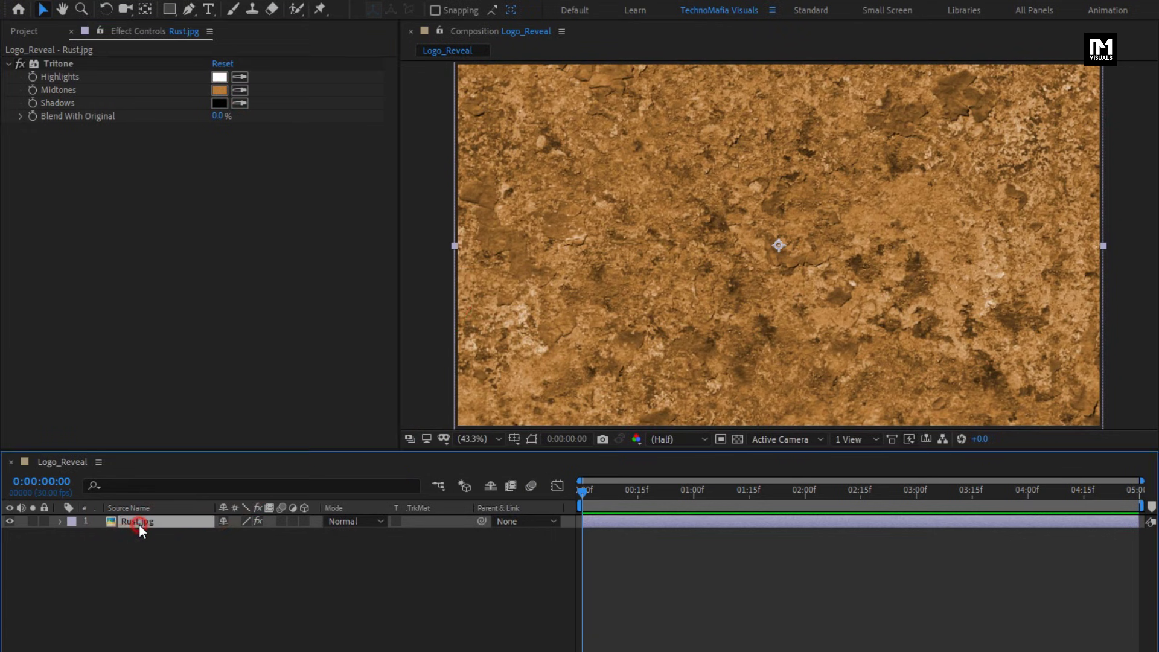
right_click(140, 526)
left_click(176, 461)
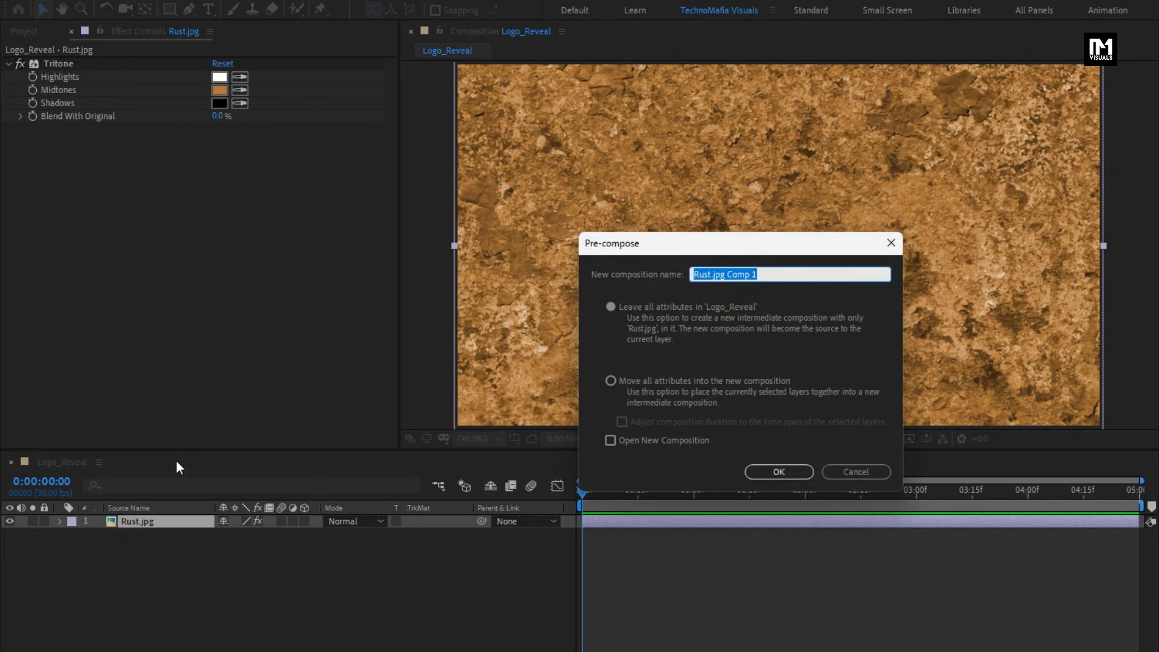
type("Texture")
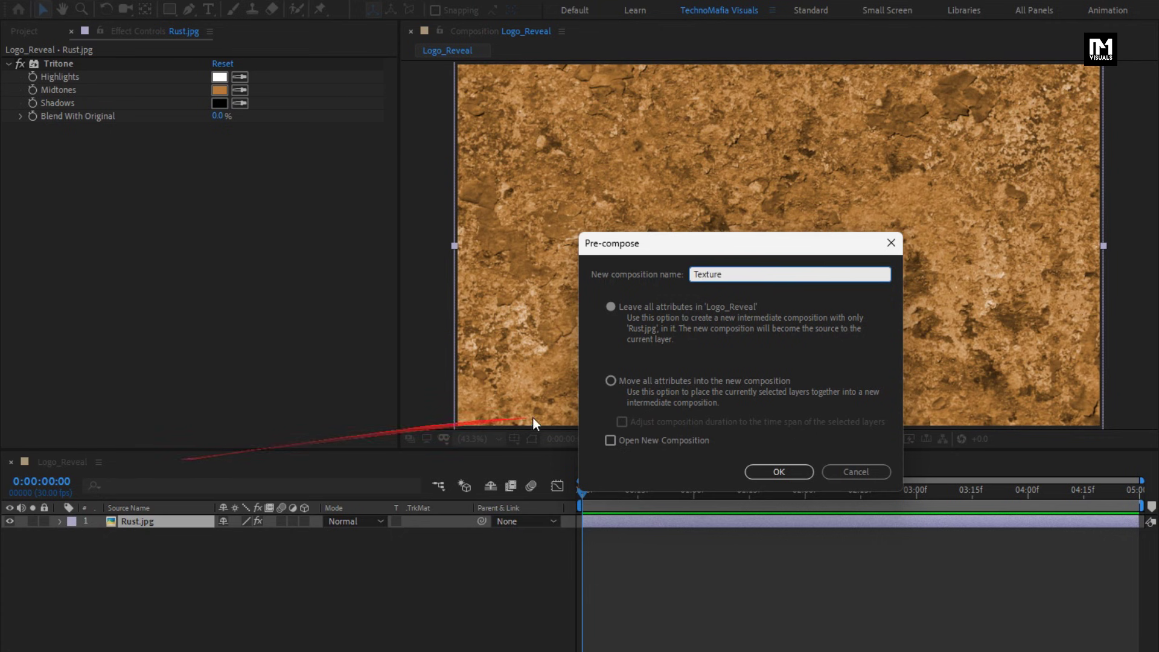
left_click(611, 381)
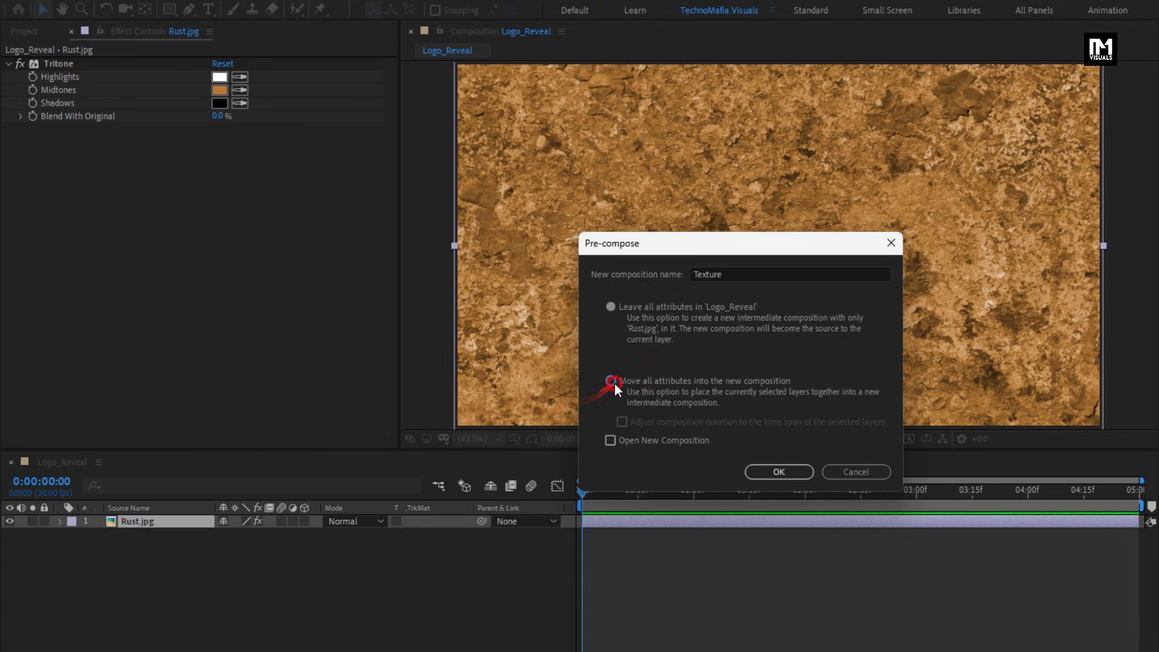
left_click(773, 473)
left_click(27, 31)
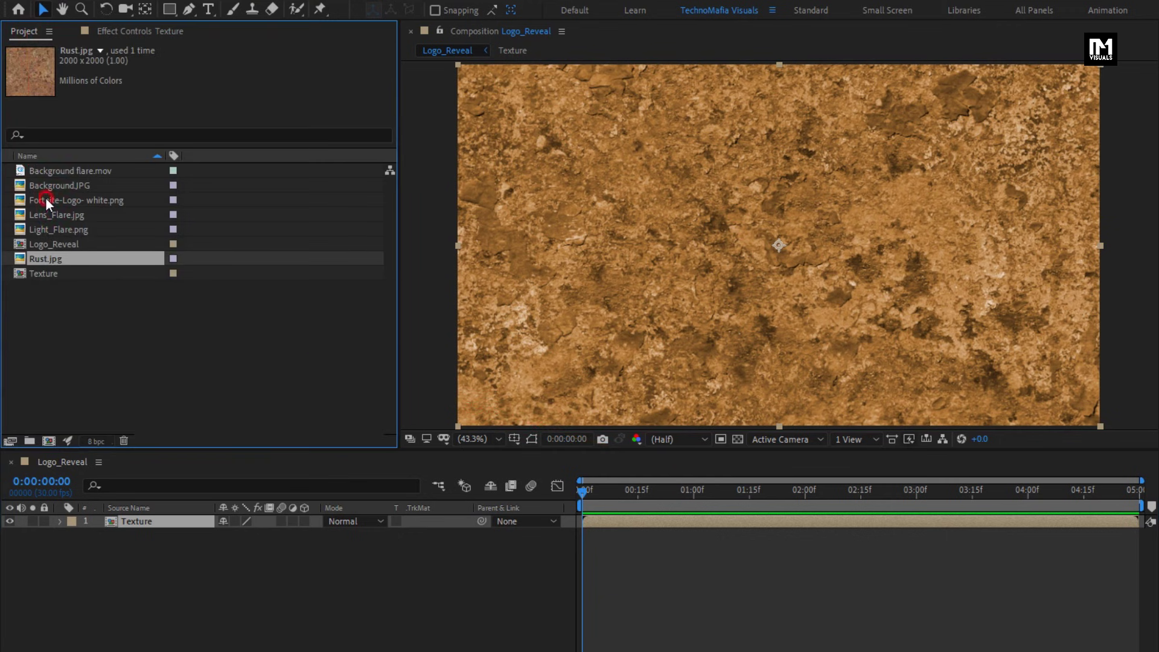
Add the Fortnite logo at 32% scale and pre-compose it as Logo
left_click_drag(46, 200, 176, 518)
key("s")
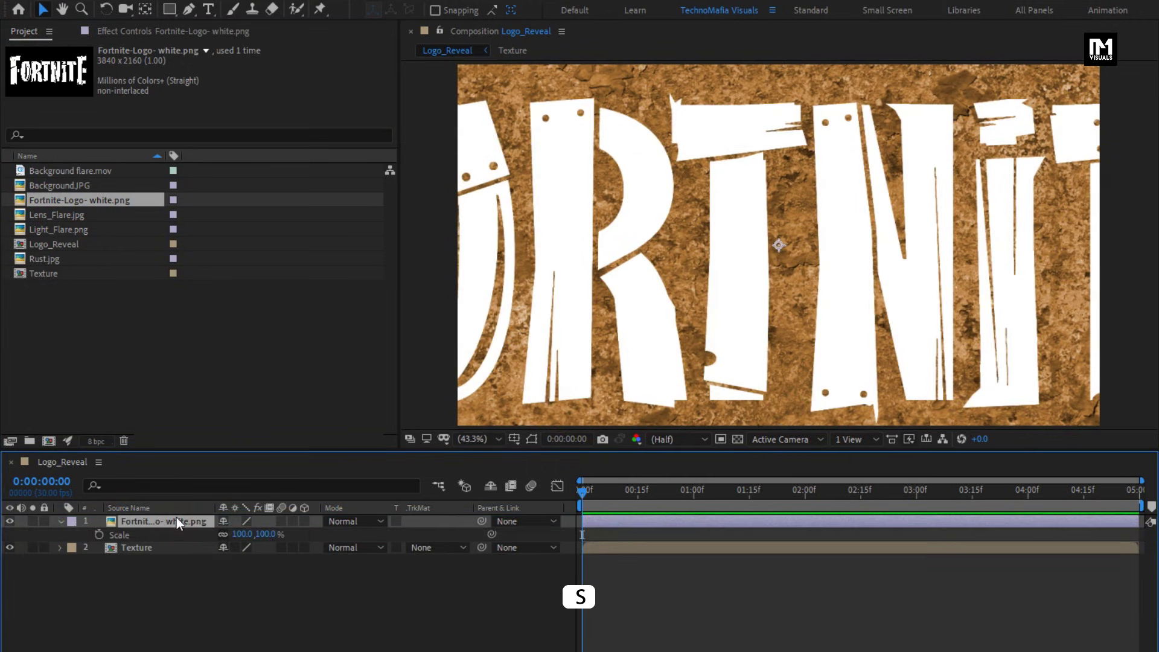
left_click_drag(270, 534, 216, 538)
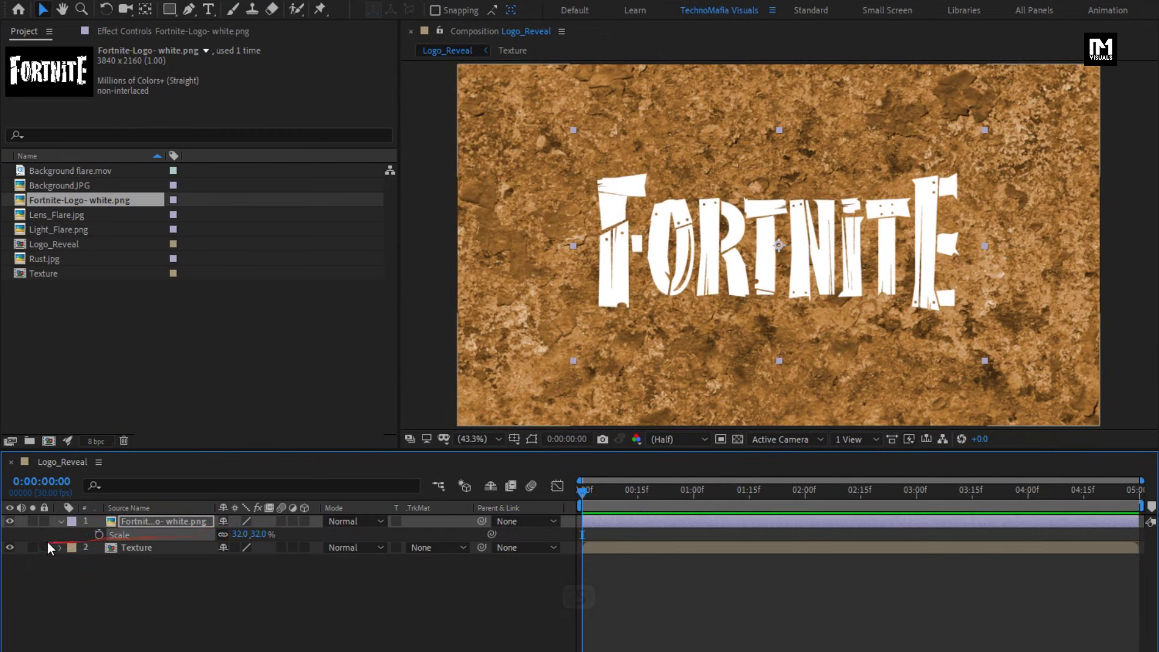
left_click(60, 521)
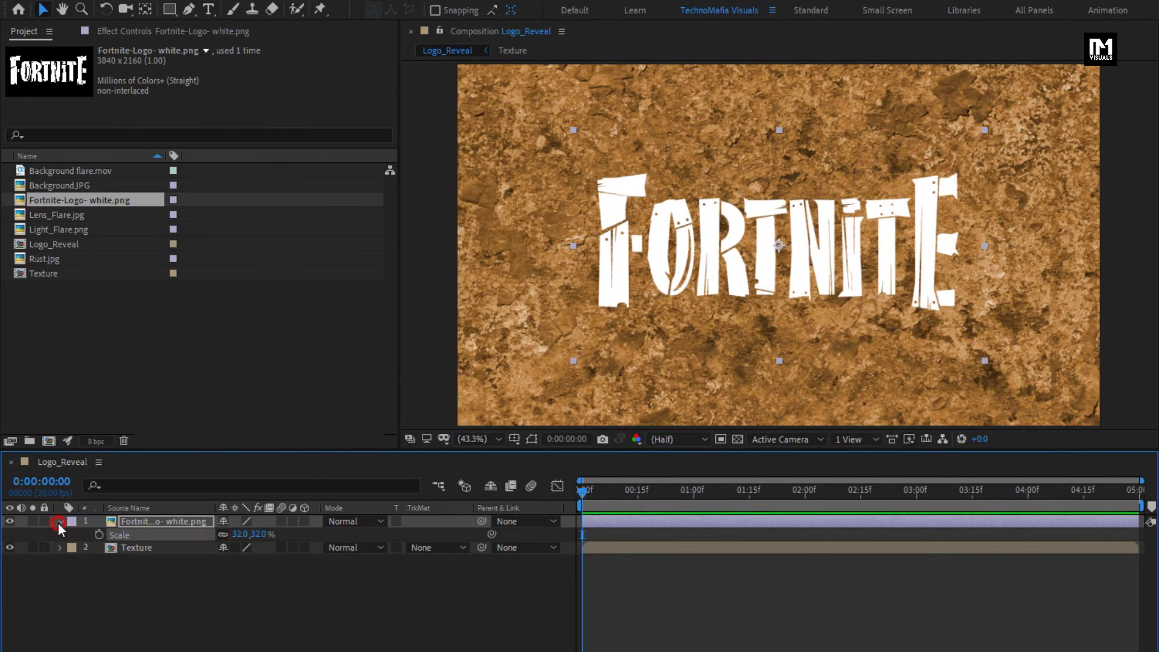
right_click(146, 521)
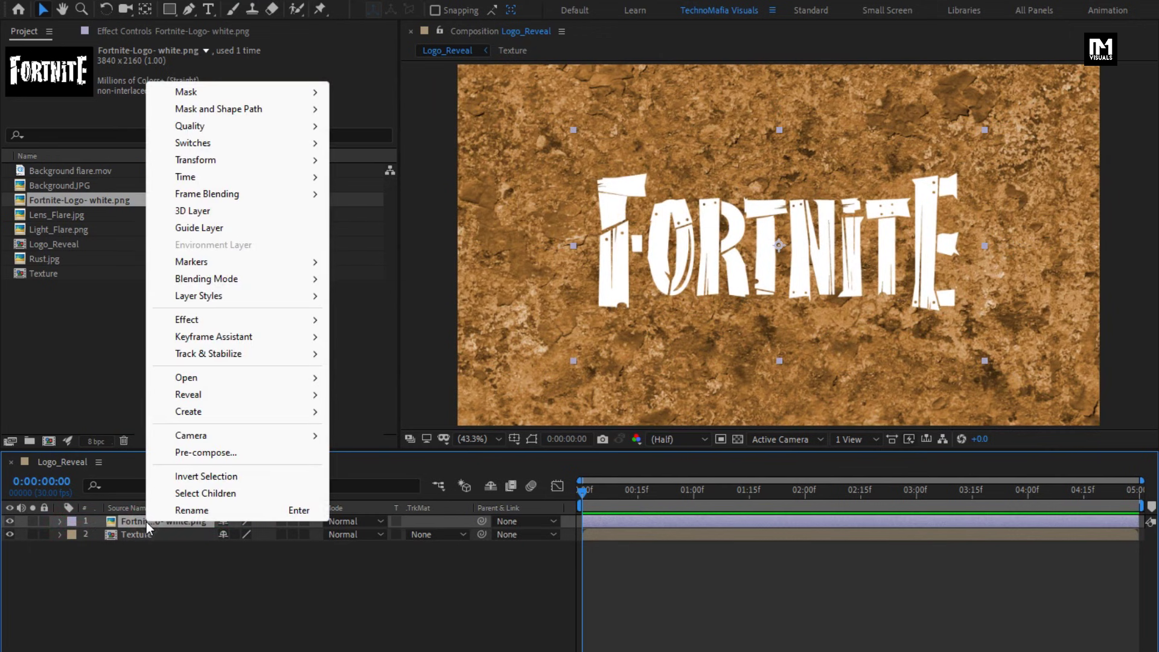
left_click(172, 453)
type("Logo")
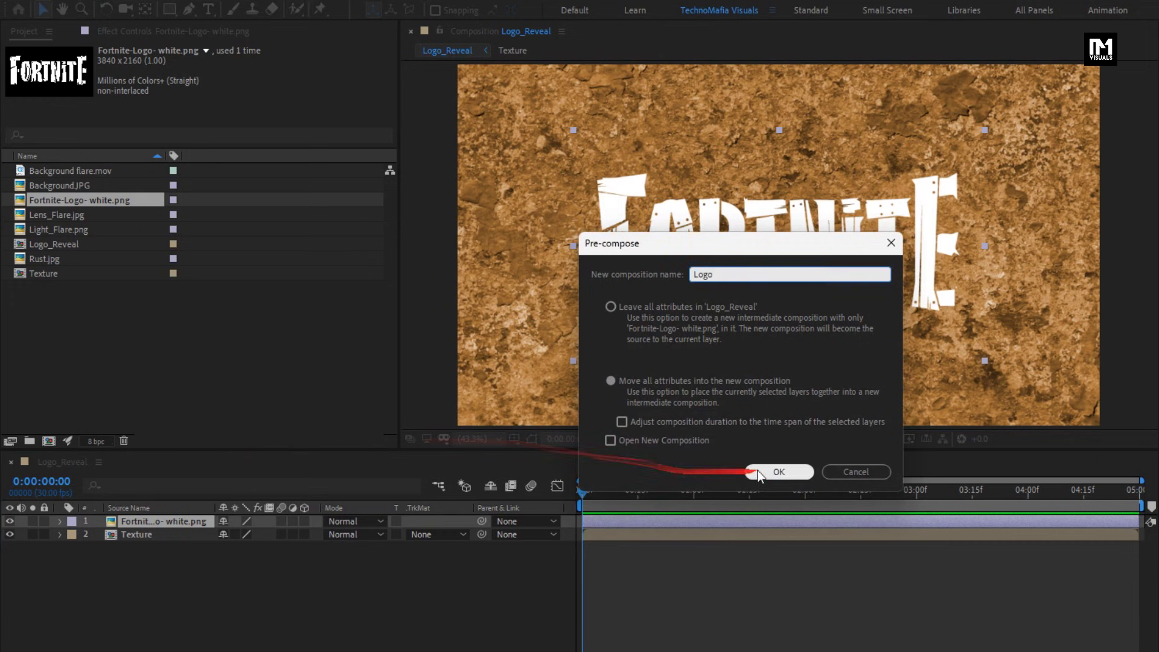
left_click(779, 472)
Set Texture's track matte to Logo's alpha and add another Logo copy on top
left_click(135, 536)
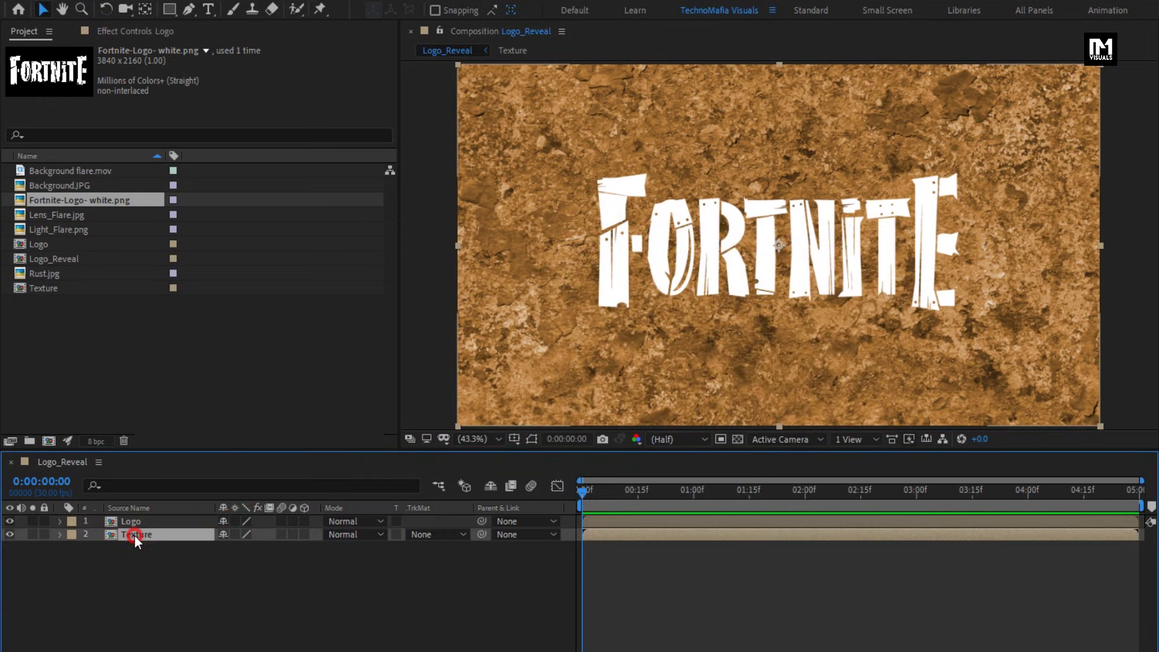
left_click(430, 535)
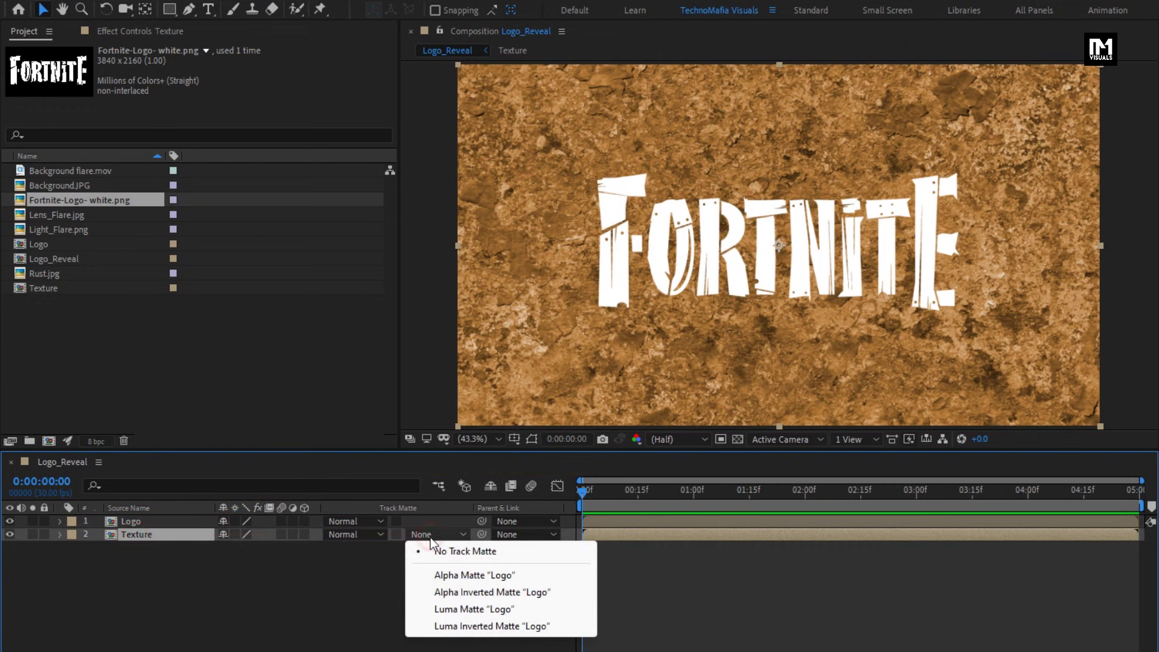
left_click(523, 577)
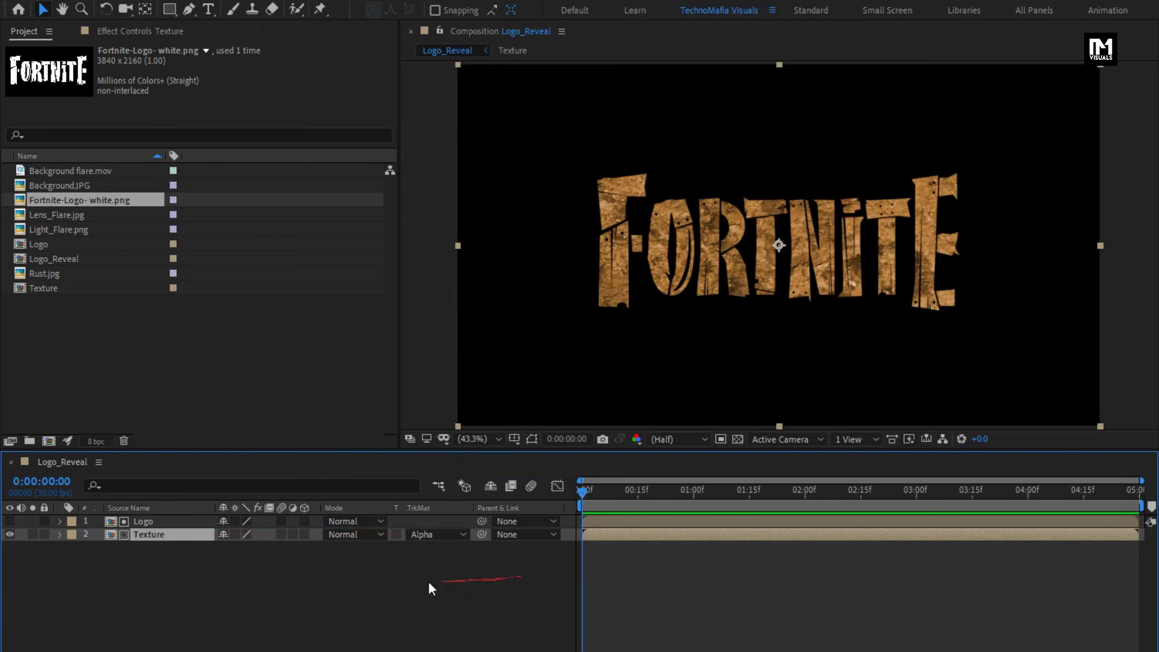
left_click(38, 247)
left_click_drag(38, 248, 172, 520)
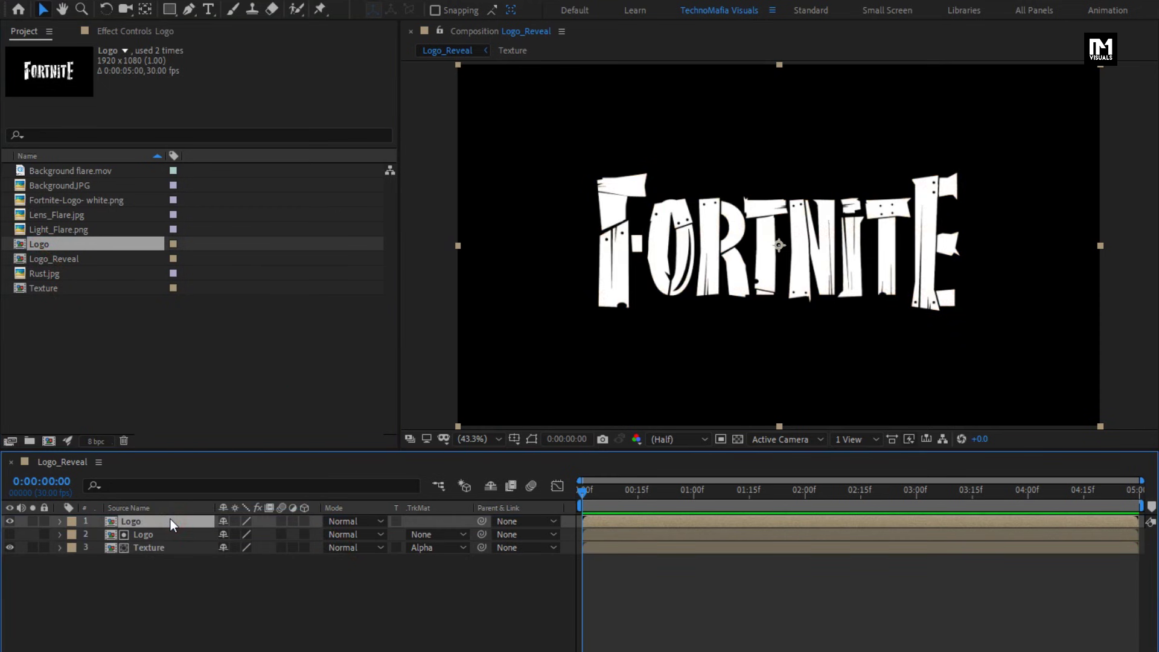
Add Bevel and Emboss to the top Logo layer with depth 300% and size 3
right_click(170, 519)
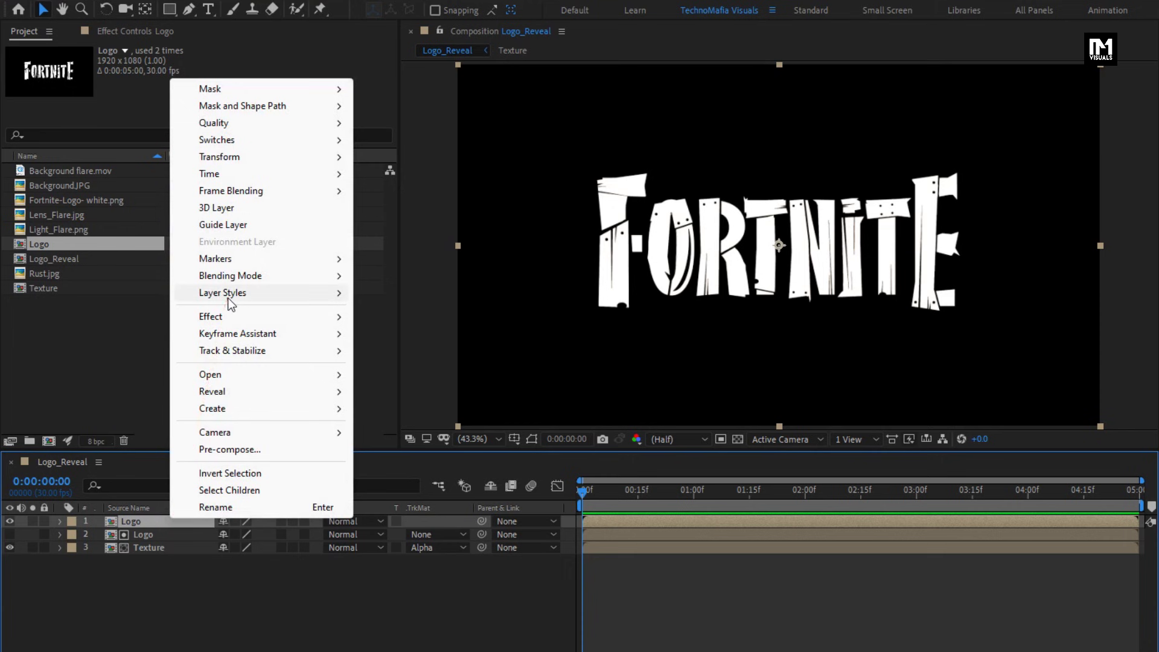
mouse_move(230, 302)
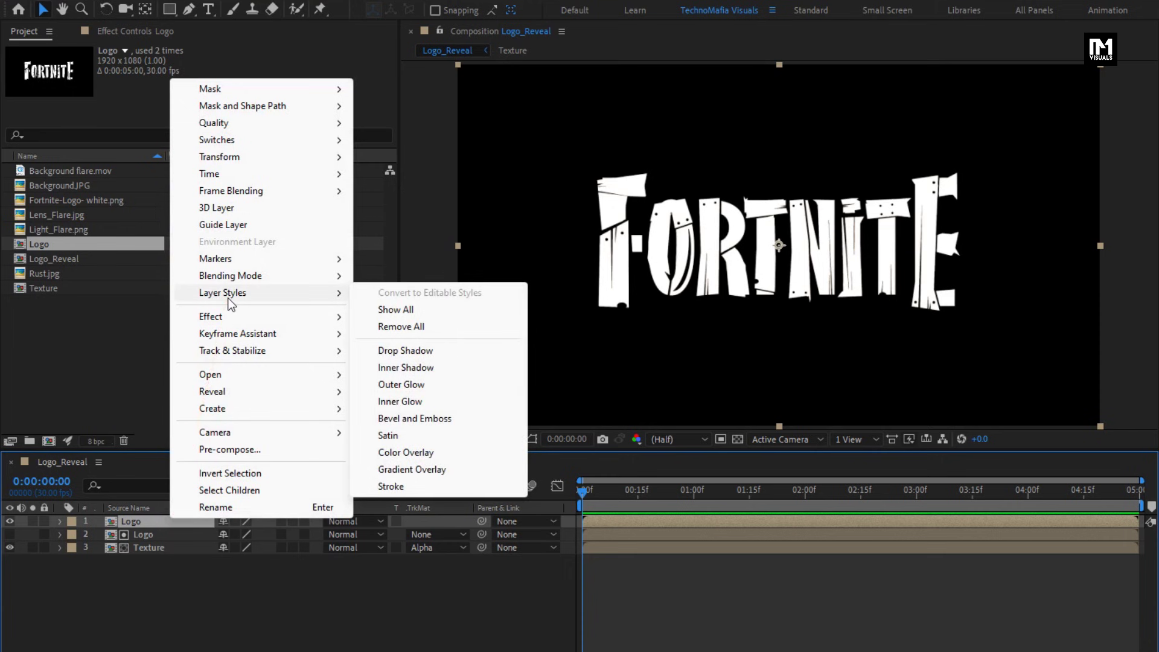
left_click(484, 417)
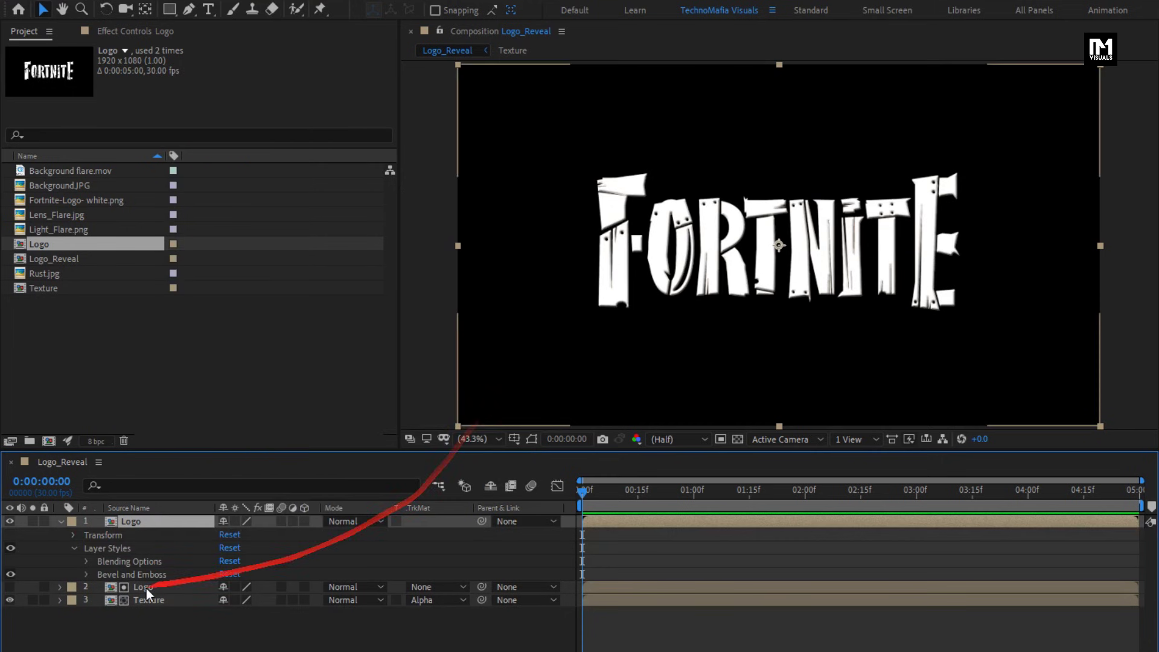
left_click(85, 574)
left_click(228, 584)
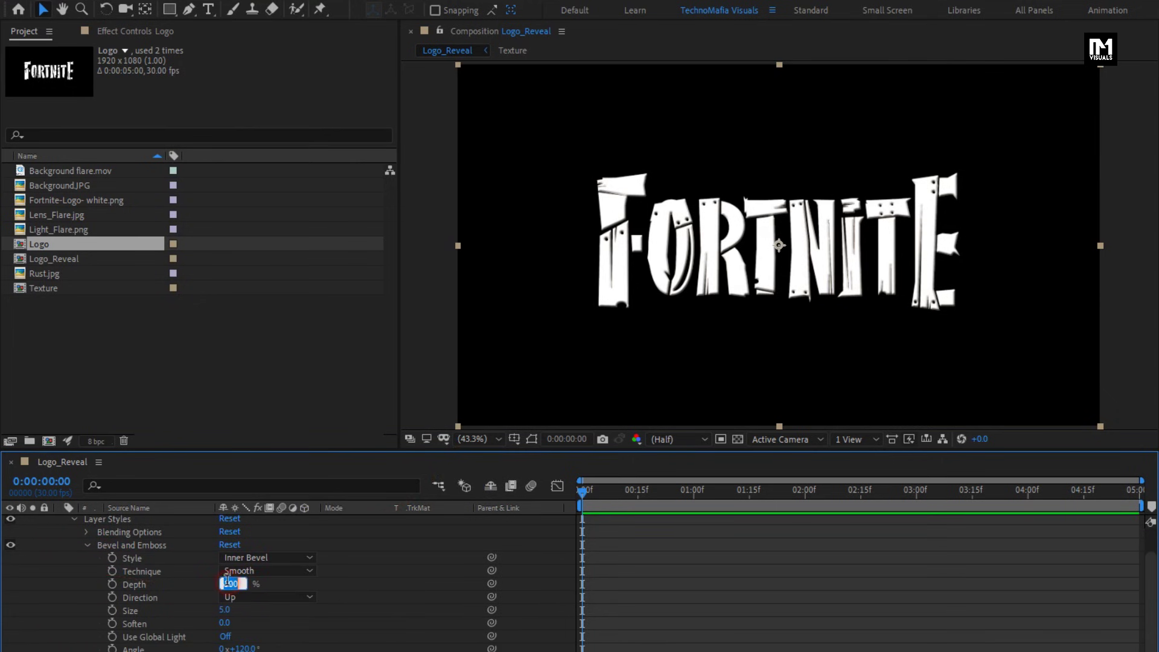
type("300")
key("Return")
left_click(222, 611)
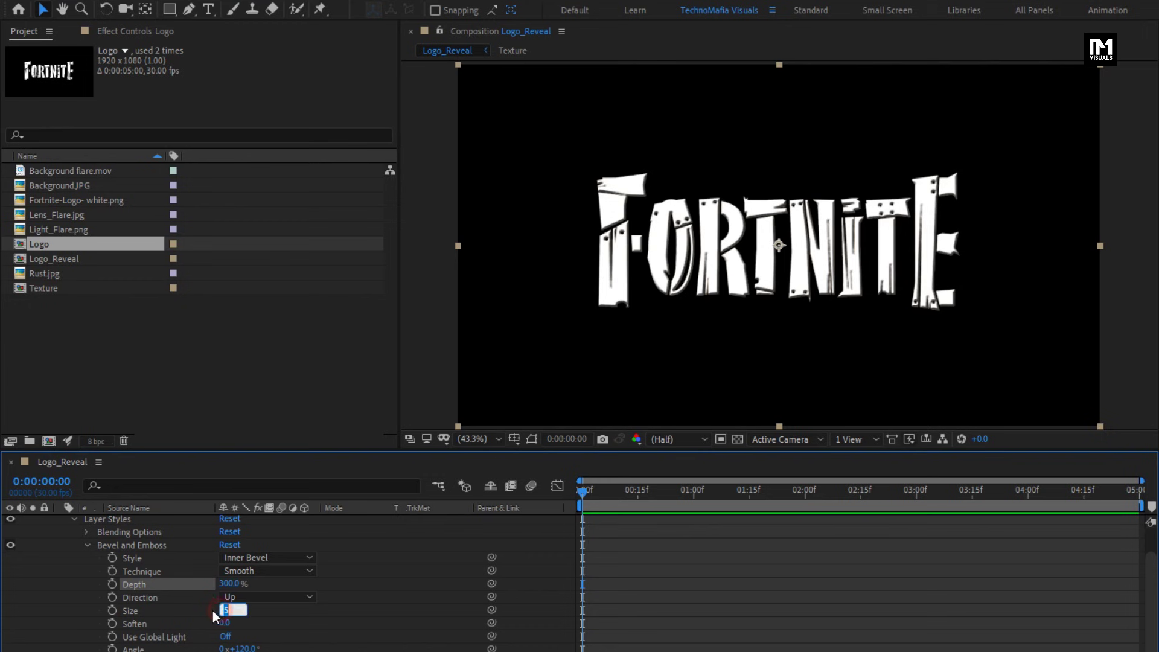
type("3")
key("Return")
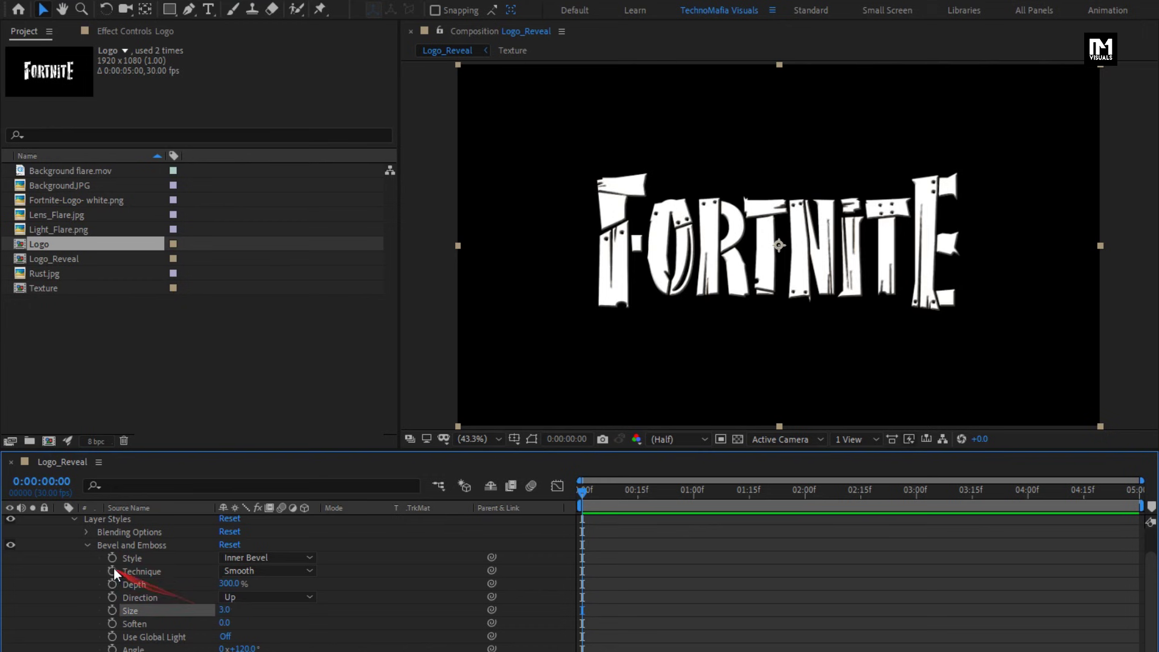
left_click(86, 545)
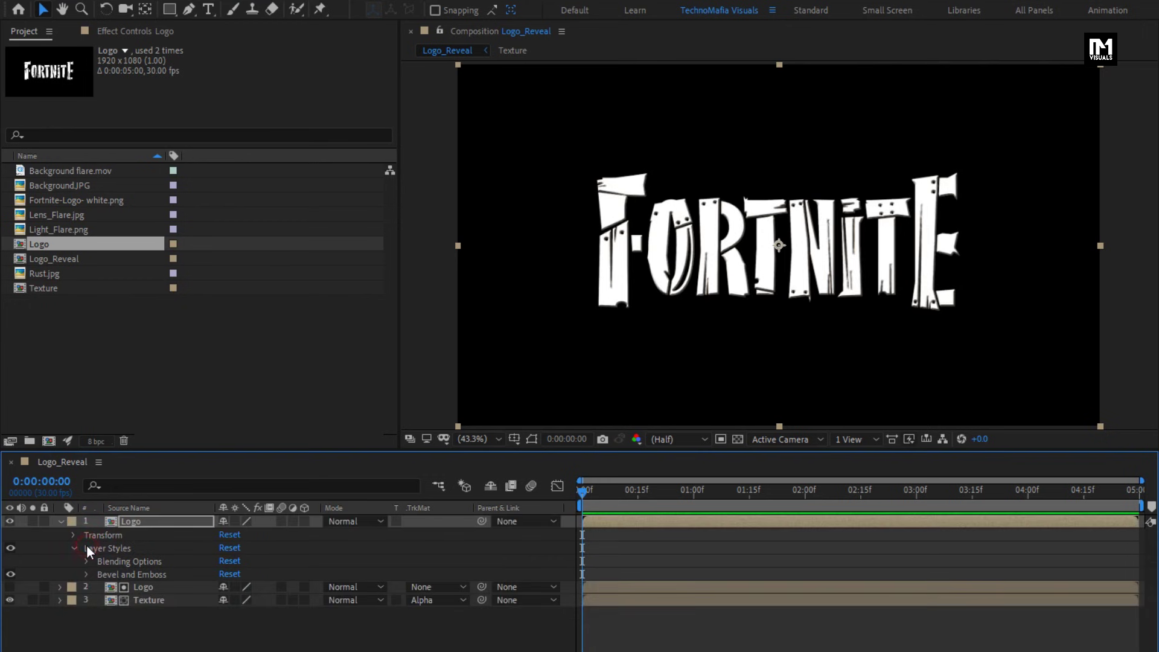
Add a Satin layer style coloured light tan to the top Logo layer
right_click(153, 523)
mouse_move(252, 299)
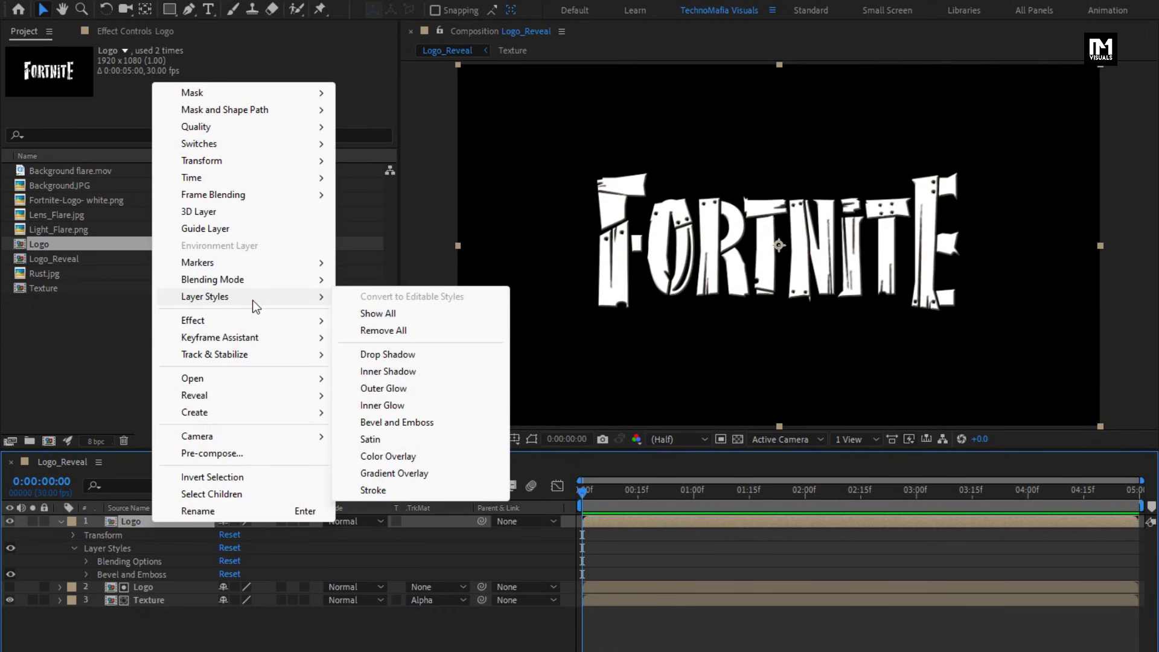
left_click(396, 439)
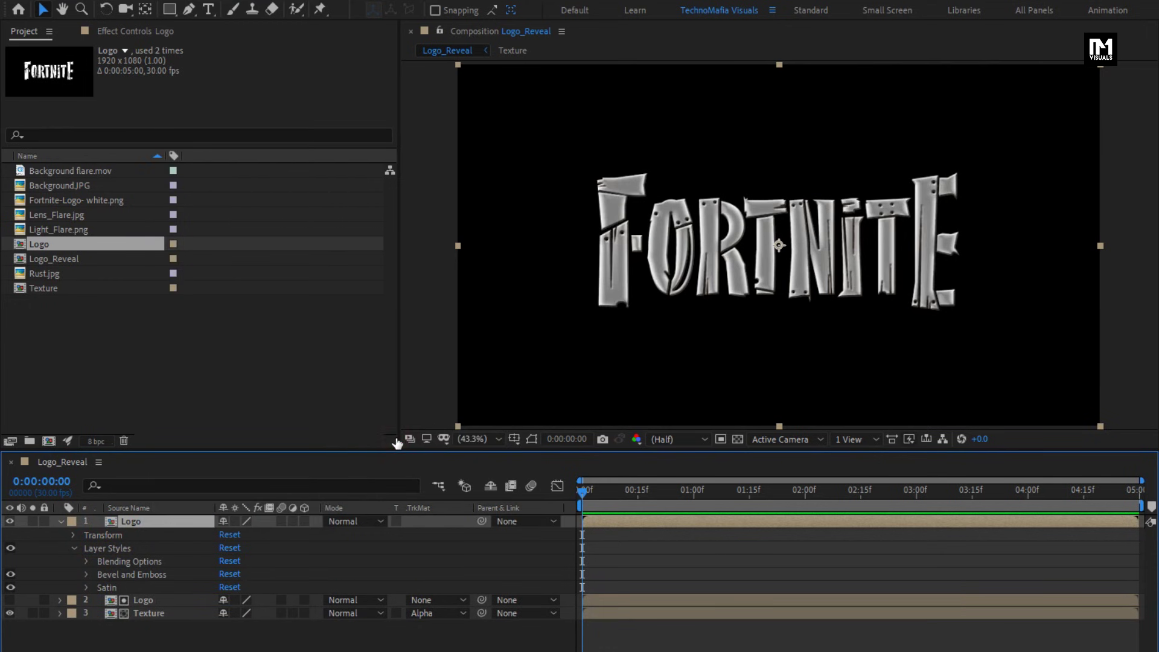
left_click(86, 587)
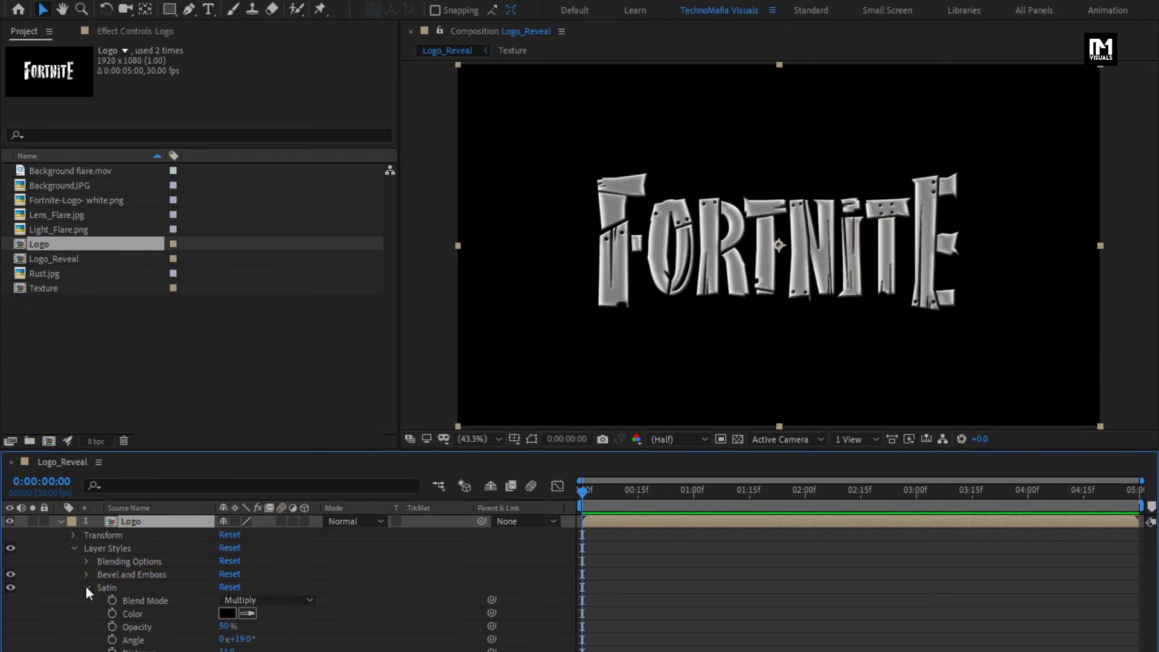
left_click(228, 613)
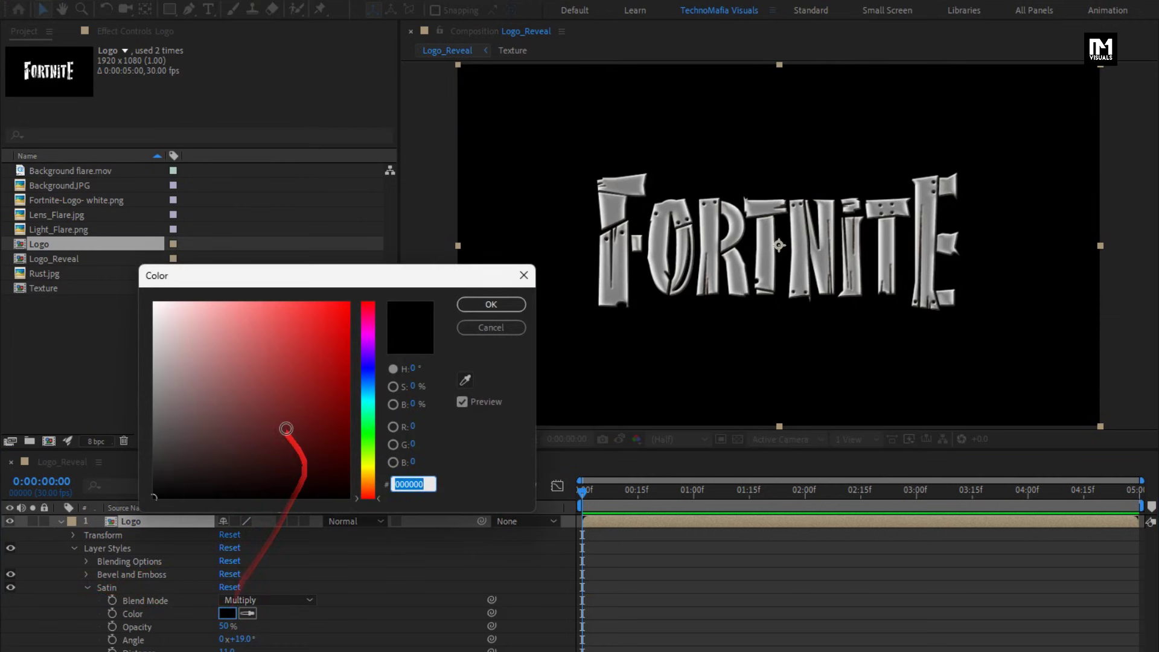
left_click(366, 486)
left_click_drag(302, 377, 281, 333)
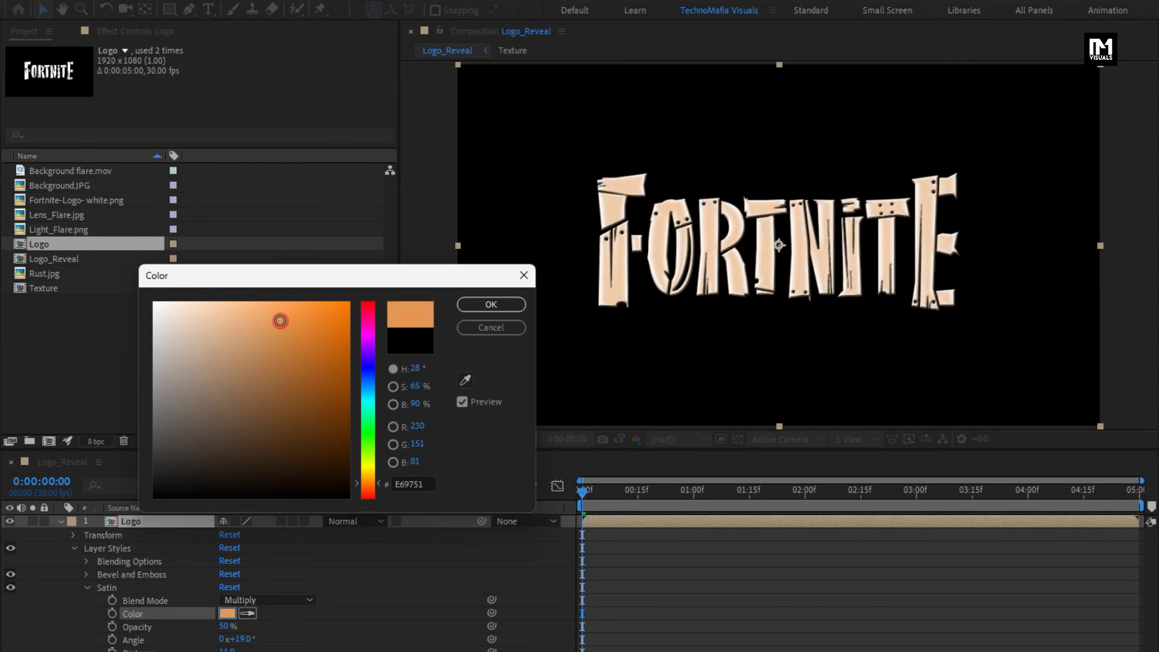
left_click(492, 302)
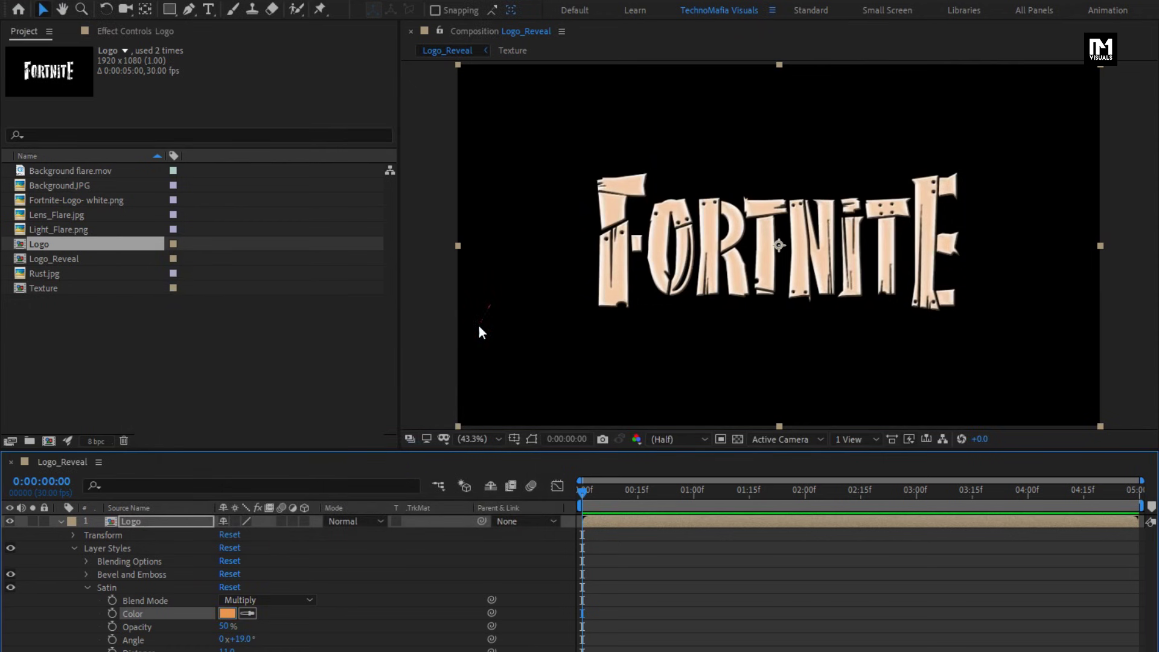
Set the top Logo layer's blend mode to Overlay
left_click(60, 521)
left_click(350, 520)
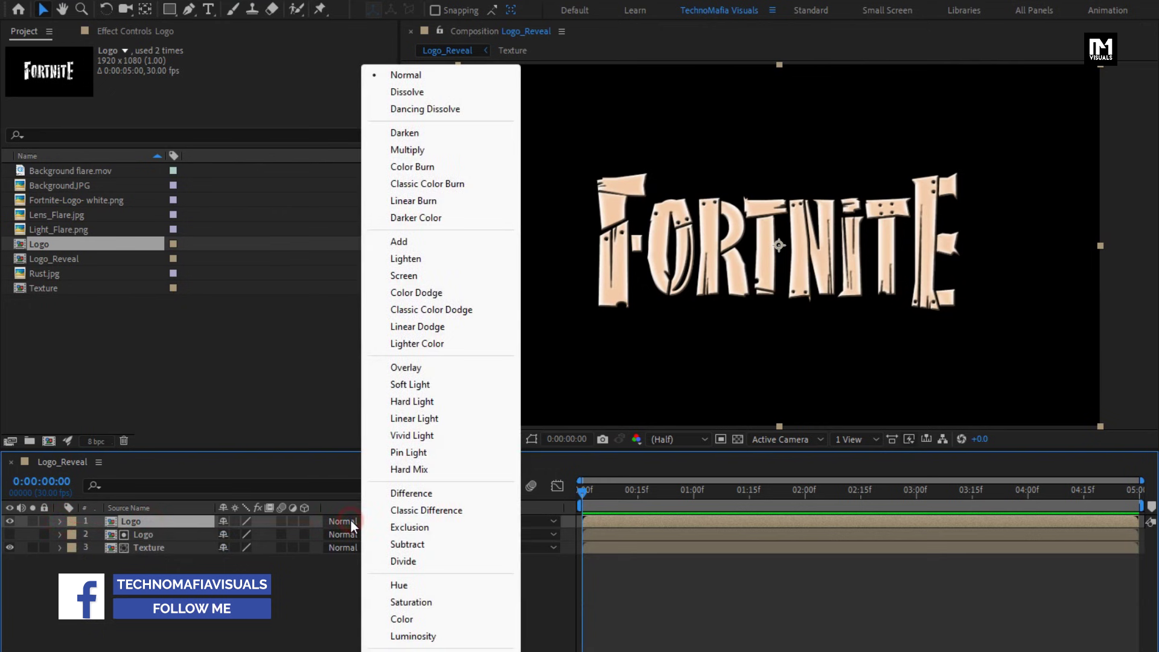
left_click(398, 368)
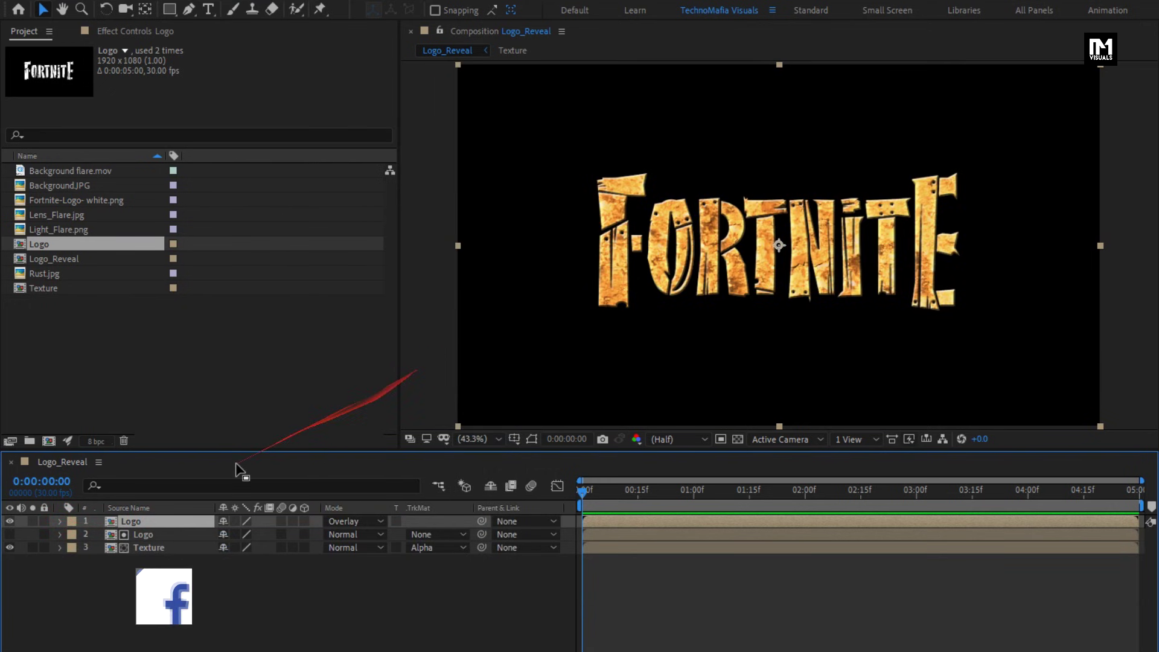
Apply Gradient Ramp running from upper-left start to lower-right end
left_click(1158, 51)
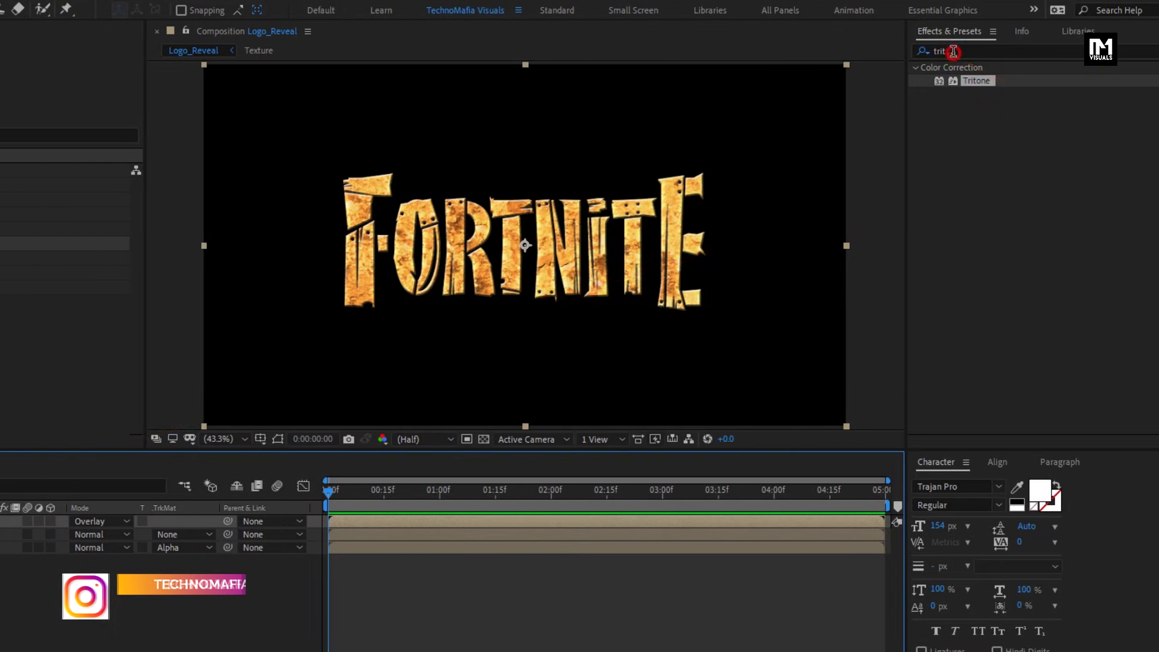
type("grad")
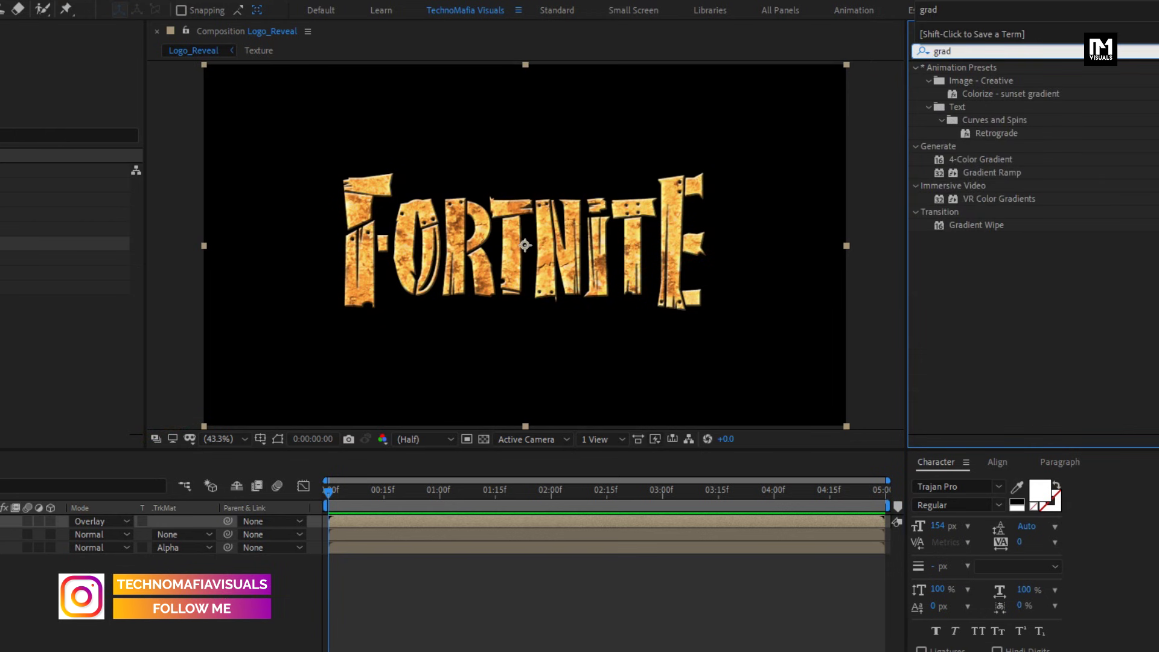
double_click(983, 175)
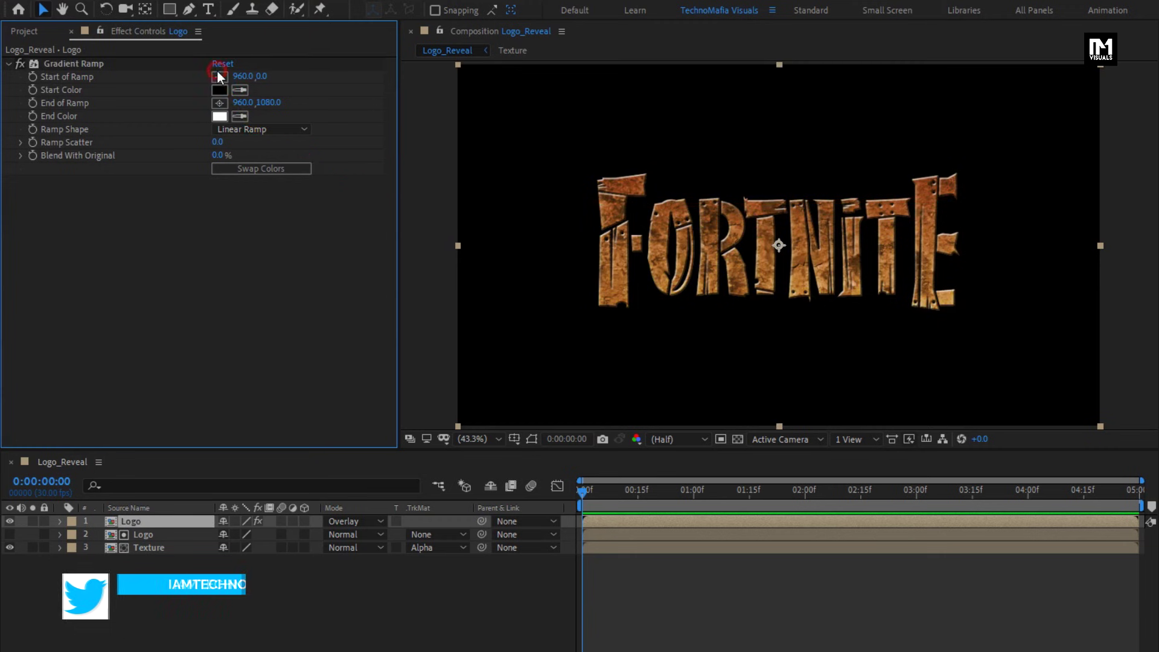
left_click(218, 82)
left_click_drag(577, 163, 556, 145)
left_click(220, 102)
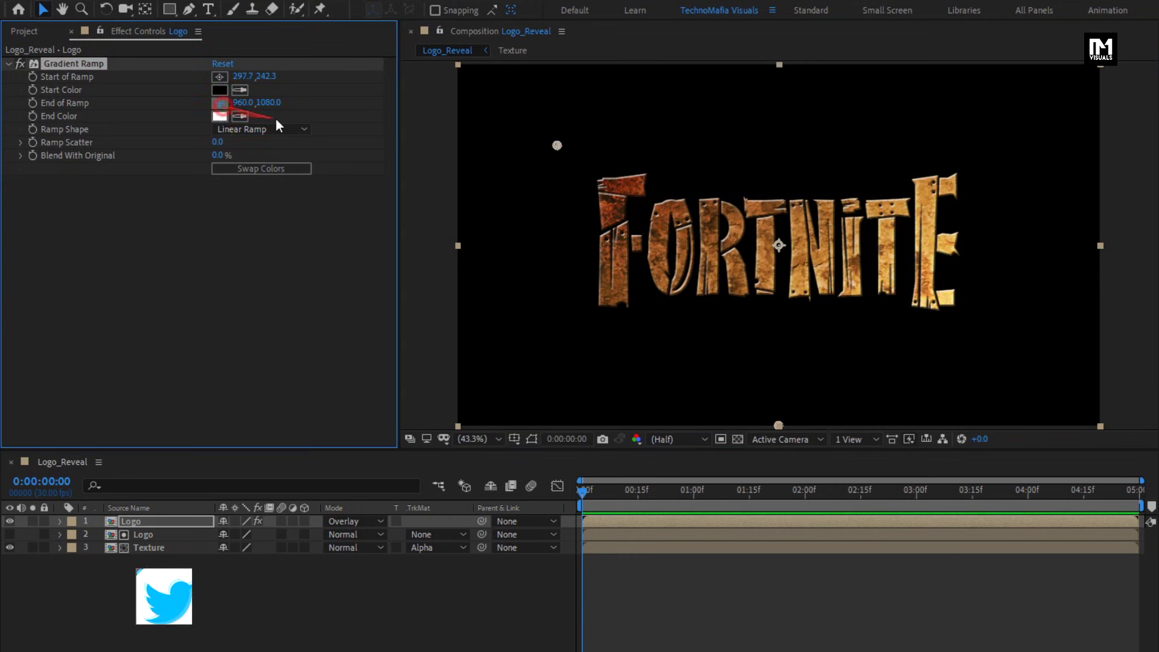
left_click(971, 313)
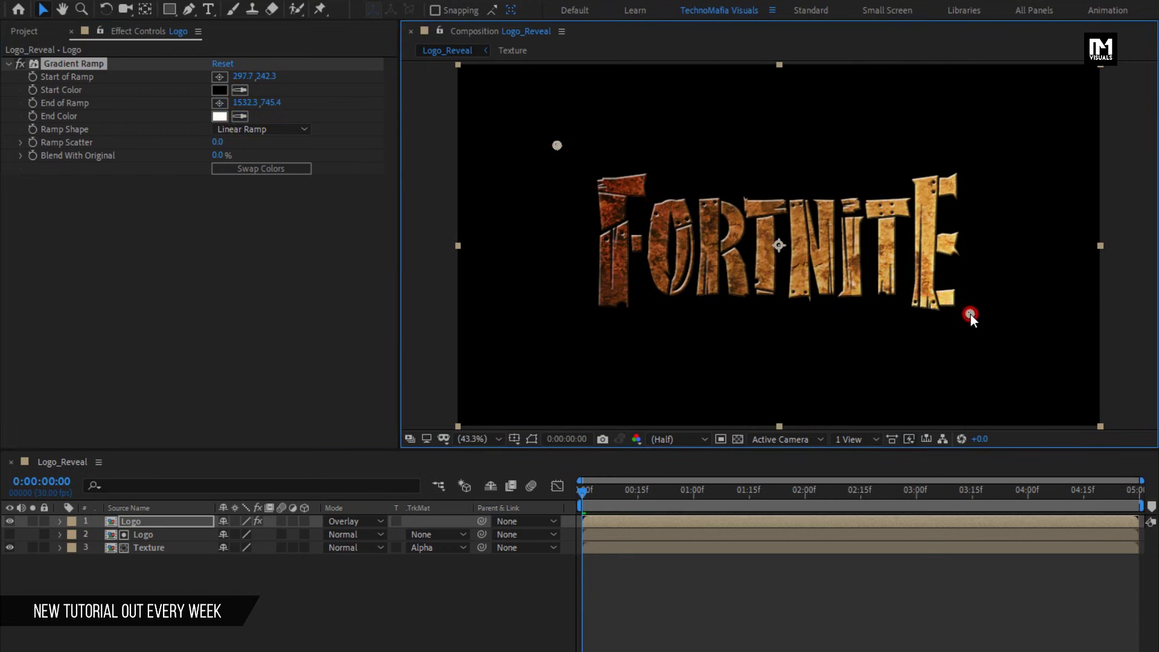
left_click(8, 64)
Apply Colorama to the top Logo layer using the Negative output cycle palette
left_click(1132, 52)
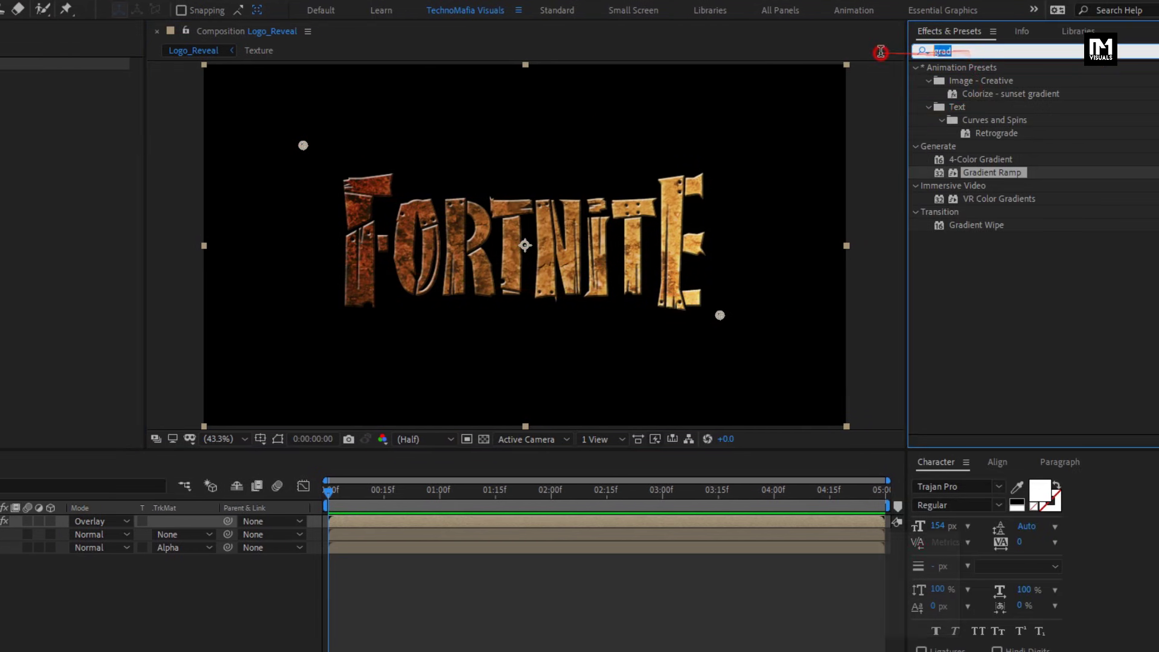
type("colora")
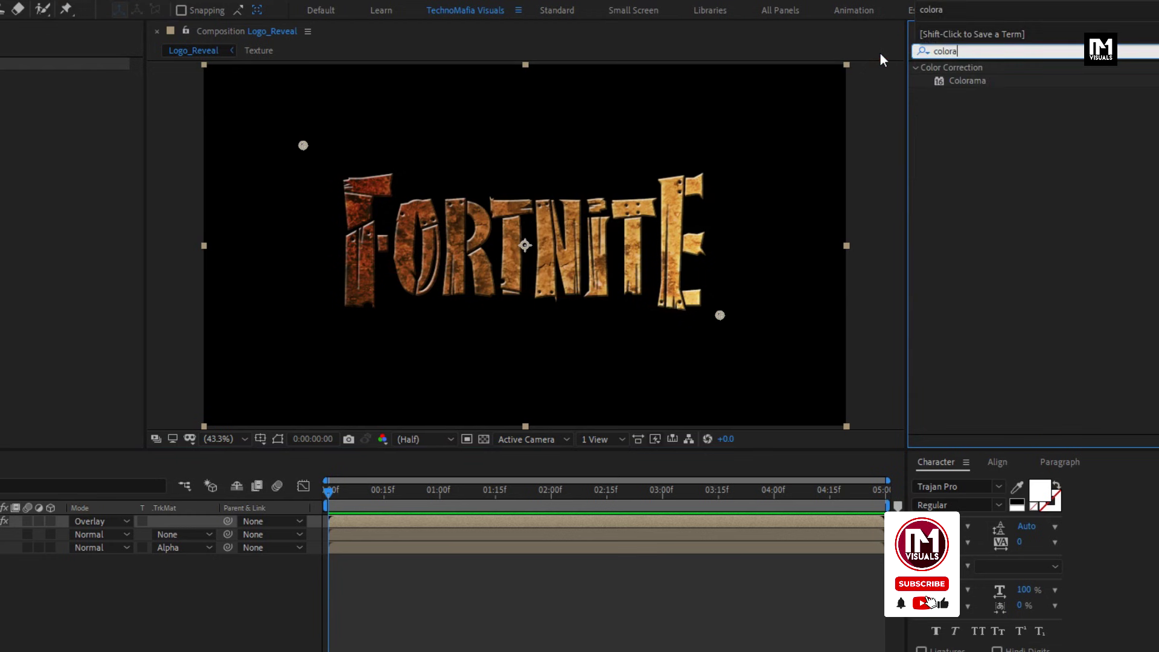
double_click(963, 82)
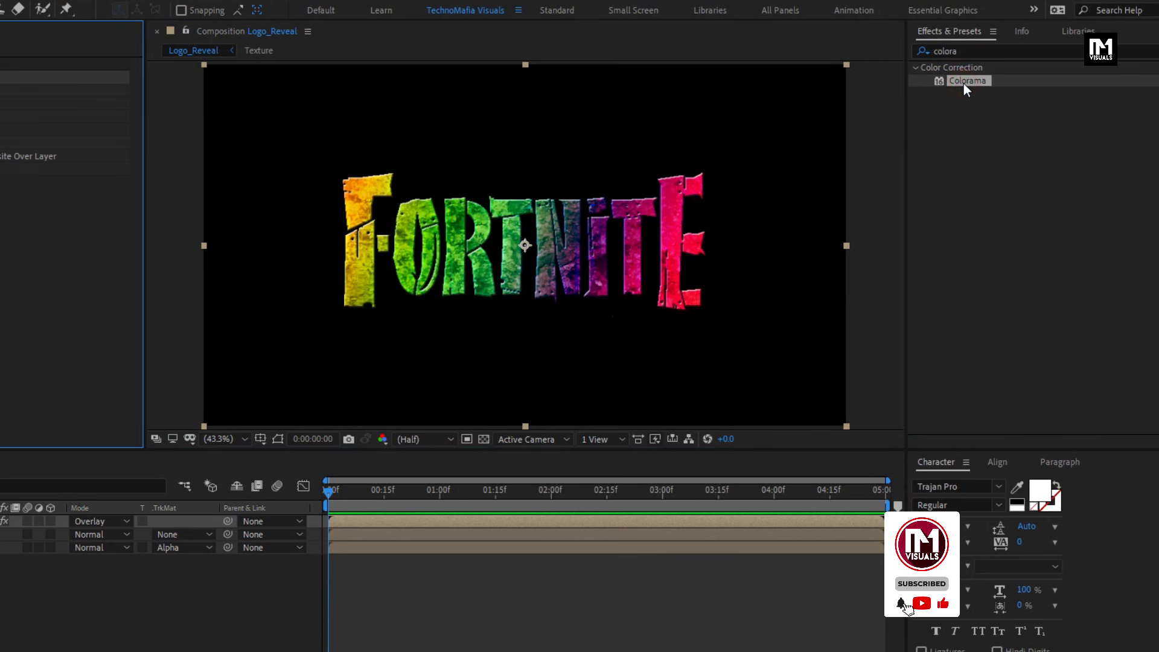
left_click(21, 103)
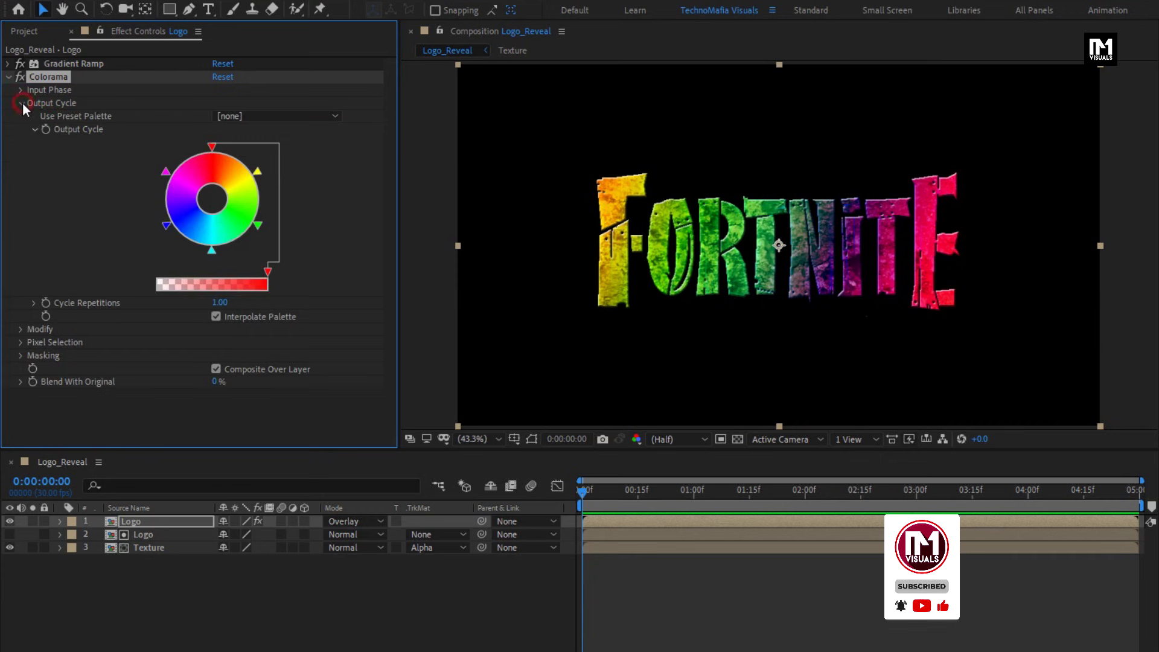
left_click(244, 113)
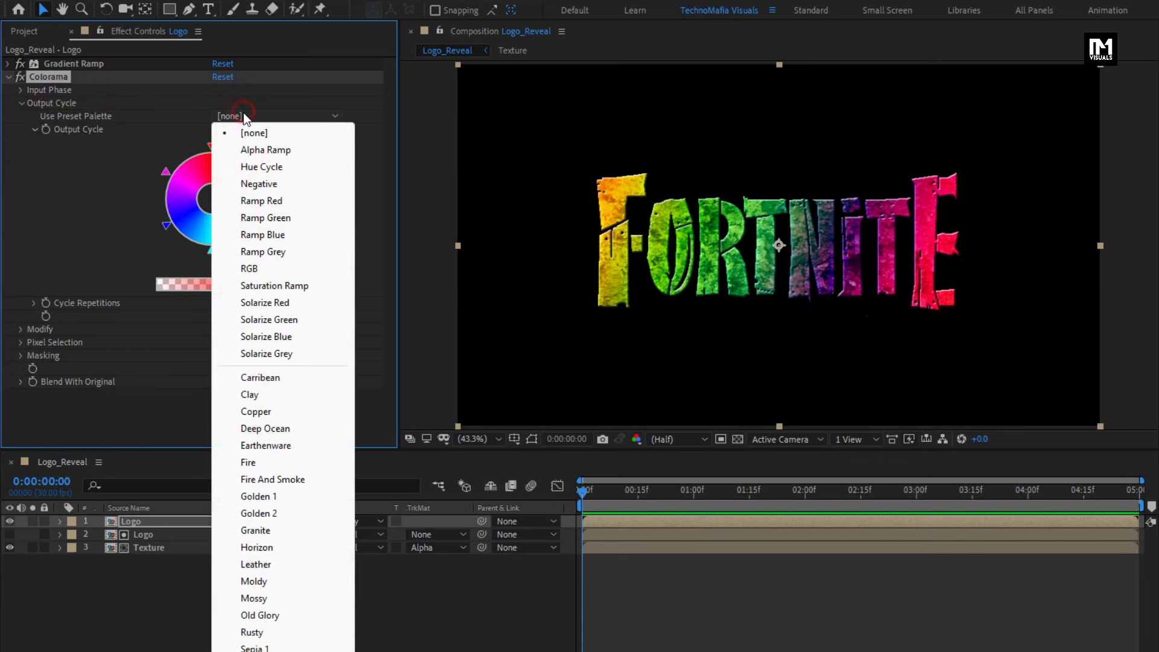
left_click(290, 182)
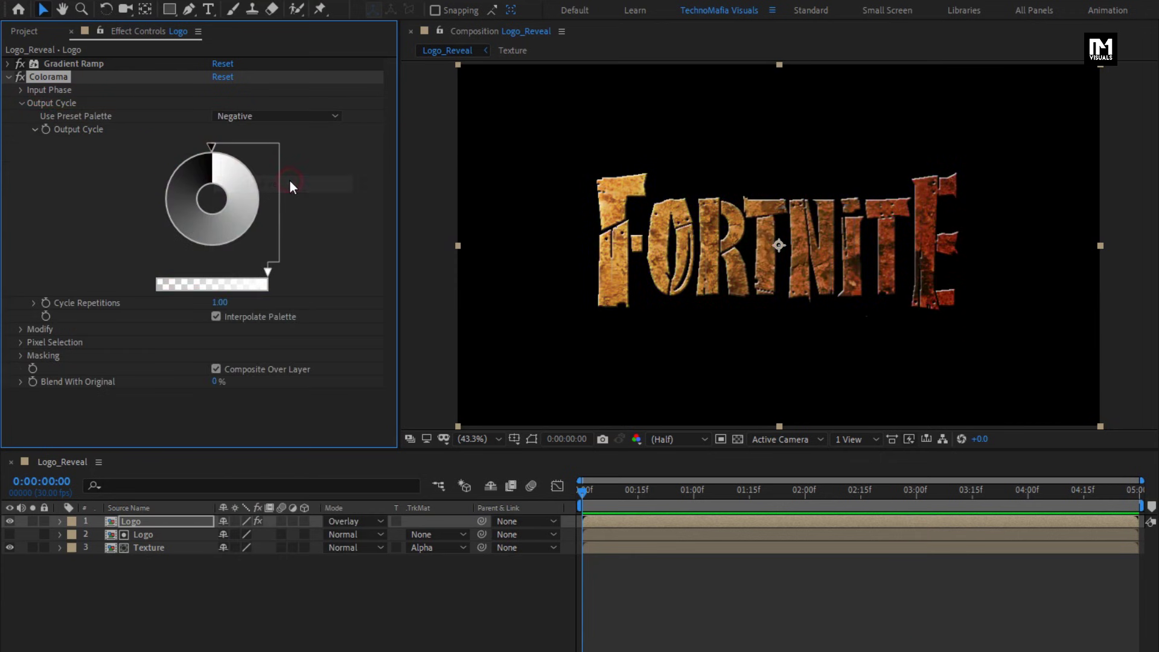
mouse_move(229, 156)
left_mouse_down()
mouse_move(240, 158)
mouse_move(238, 230)
mouse_move(215, 244)
mouse_move(255, 187)
mouse_move(215, 145)
mouse_move(233, 161)
mouse_move(231, 240)
mouse_move(210, 256)
mouse_move(233, 163)
mouse_move(214, 152)
left_mouse_up()
Make the top output cycle marker grey and set Cycle Repetitions to 4
double_click(213, 148)
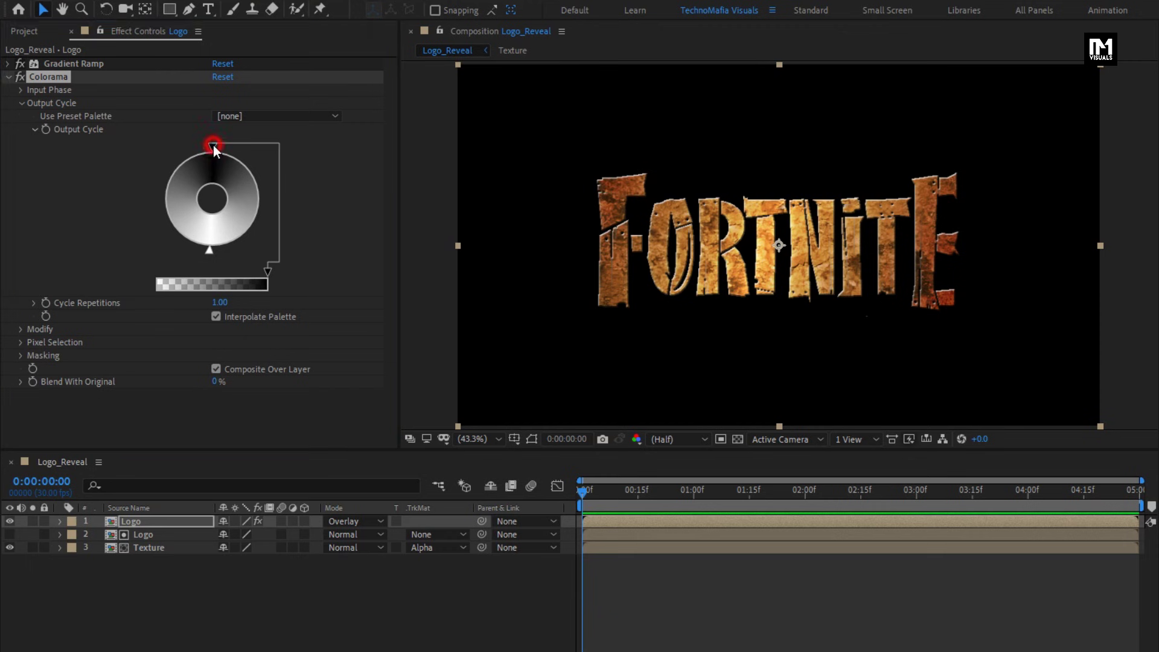
left_click_drag(346, 174, 342, 96)
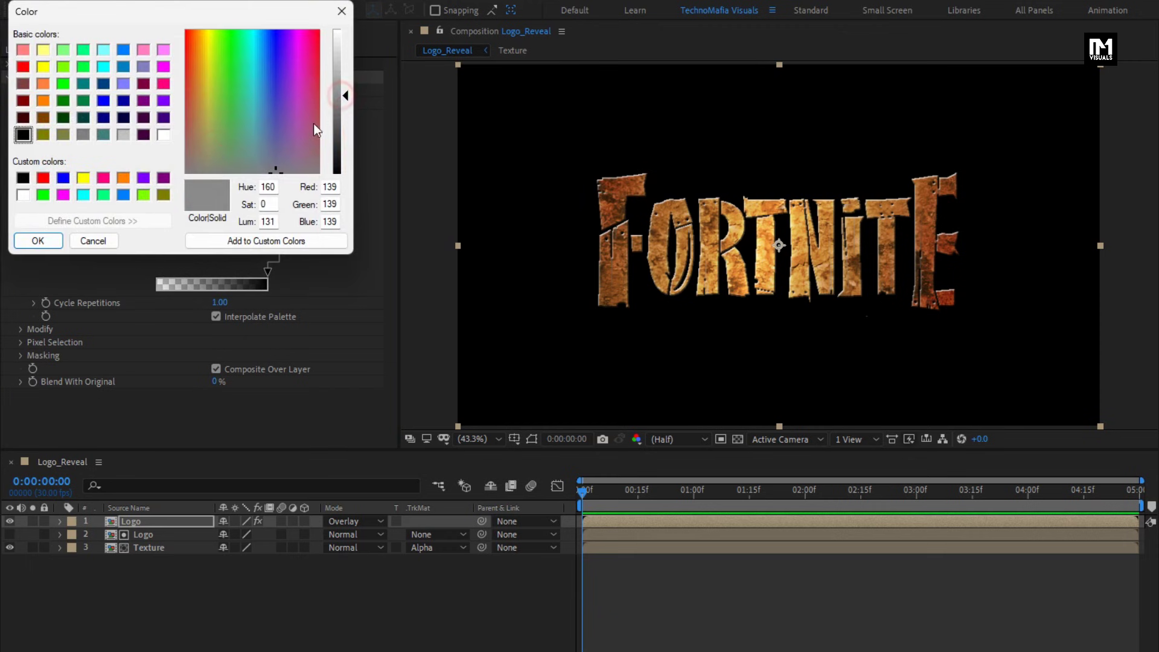
left_click(29, 243)
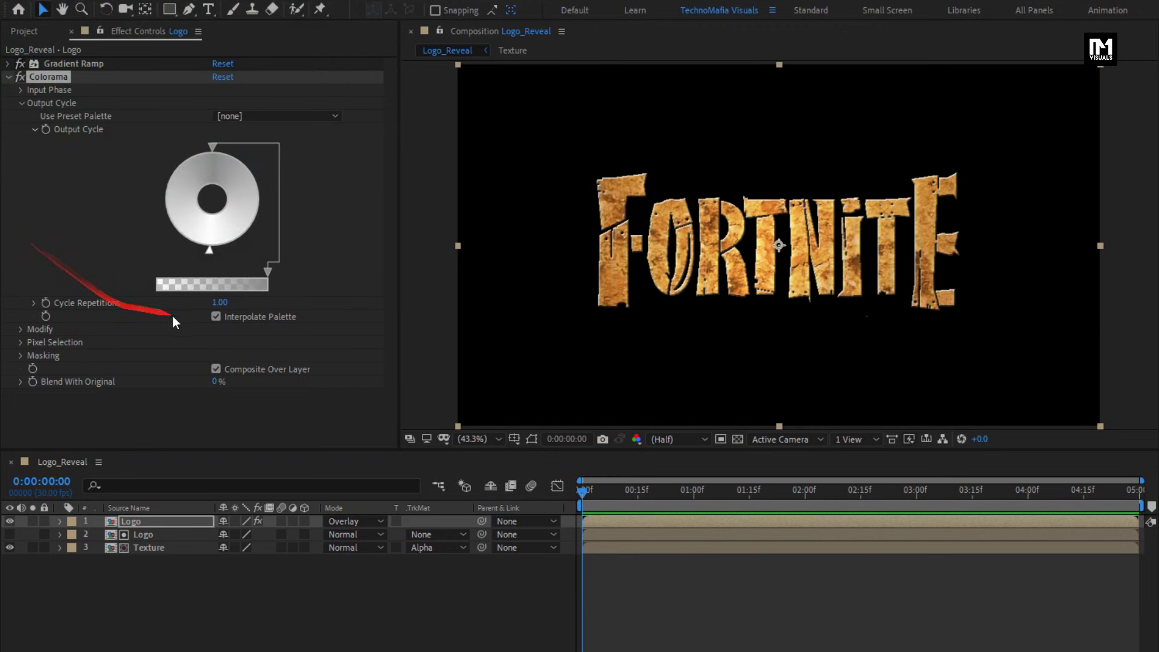
left_click(219, 303)
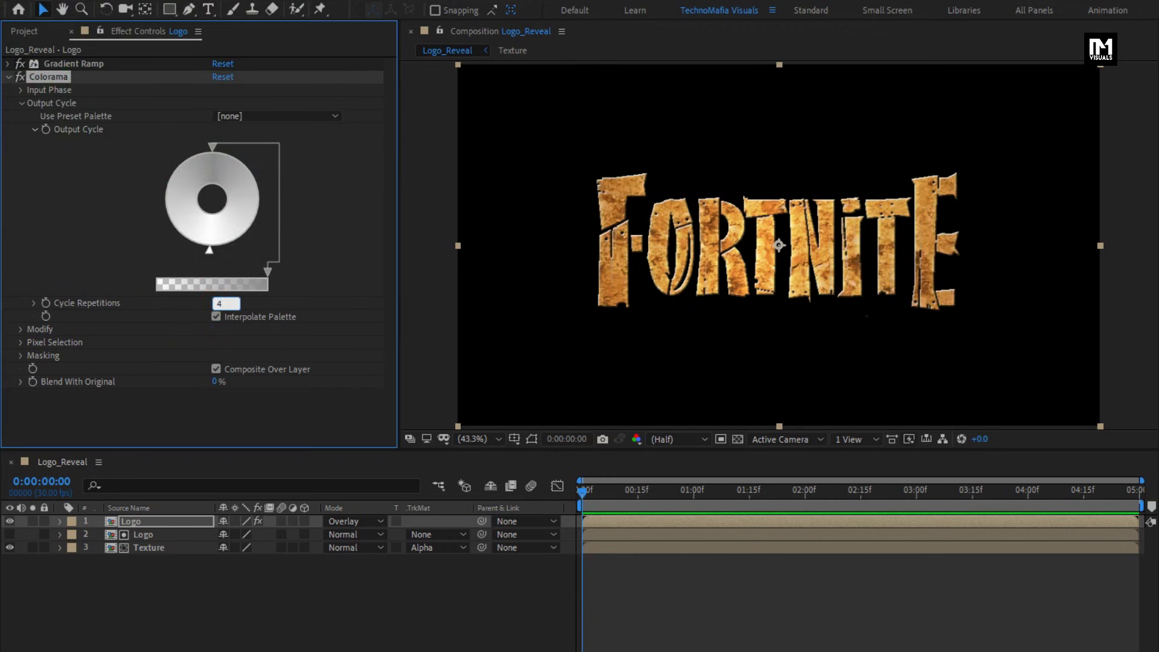
type("4")
key("Return")
left_click(22, 32)
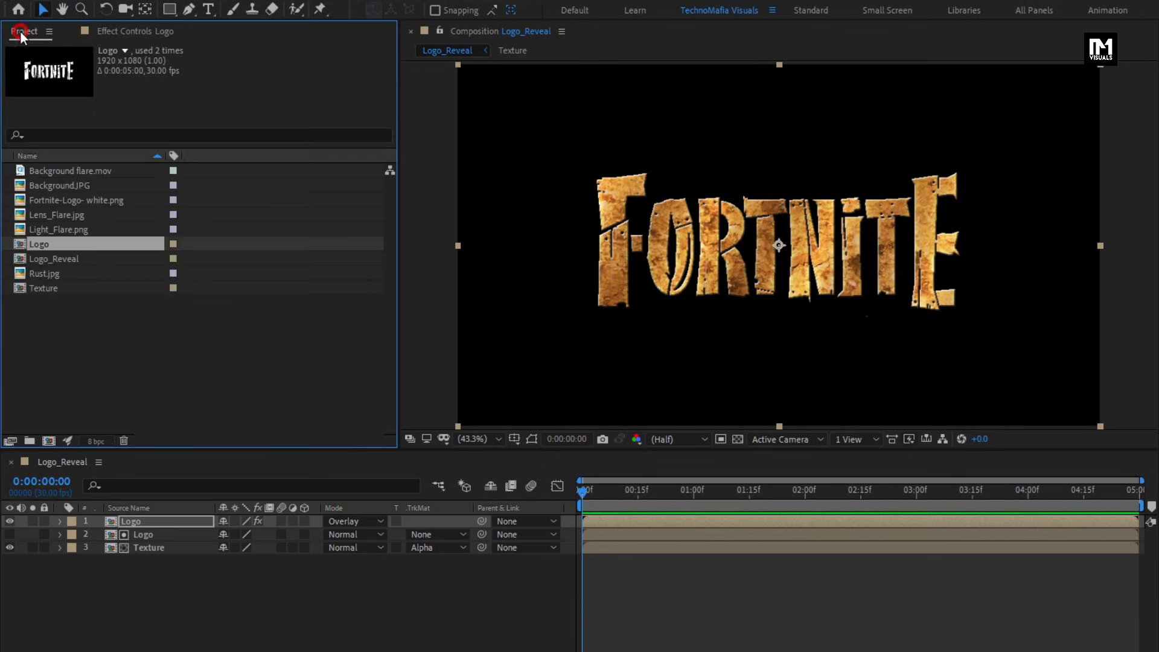
Add Lens_Flare.jpg as the top layer with unlinked scale set to 100, 30%
left_click(46, 229)
left_click_drag(45, 218, 142, 516)
key("s")
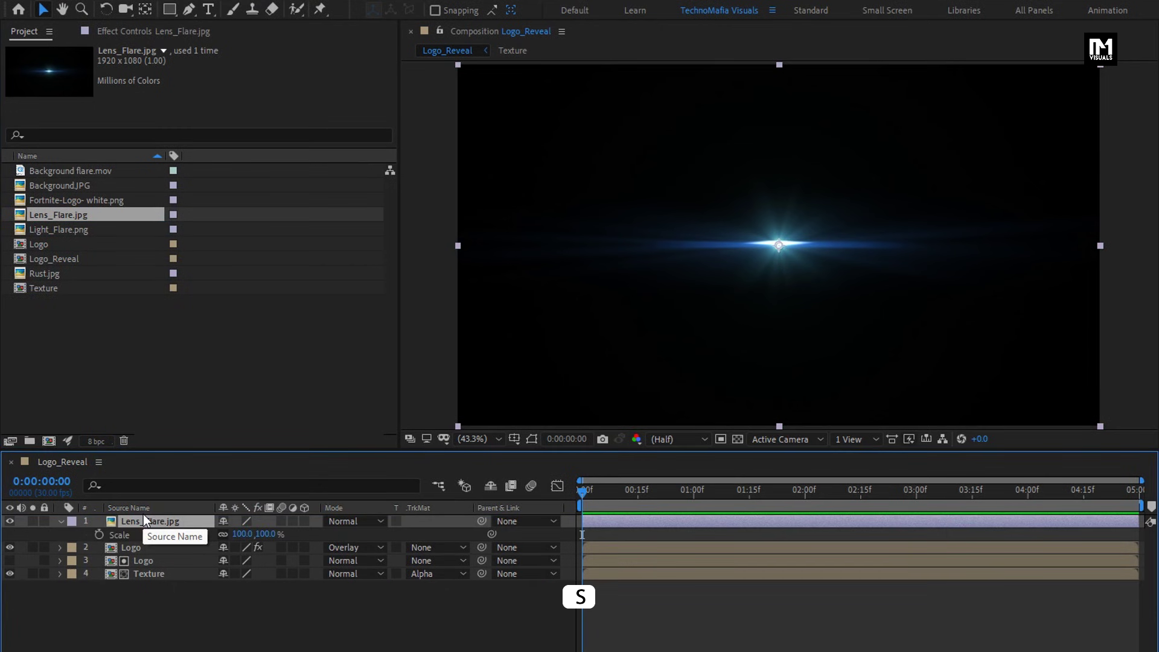
left_click(223, 533)
left_click_drag(267, 534, 267, 535)
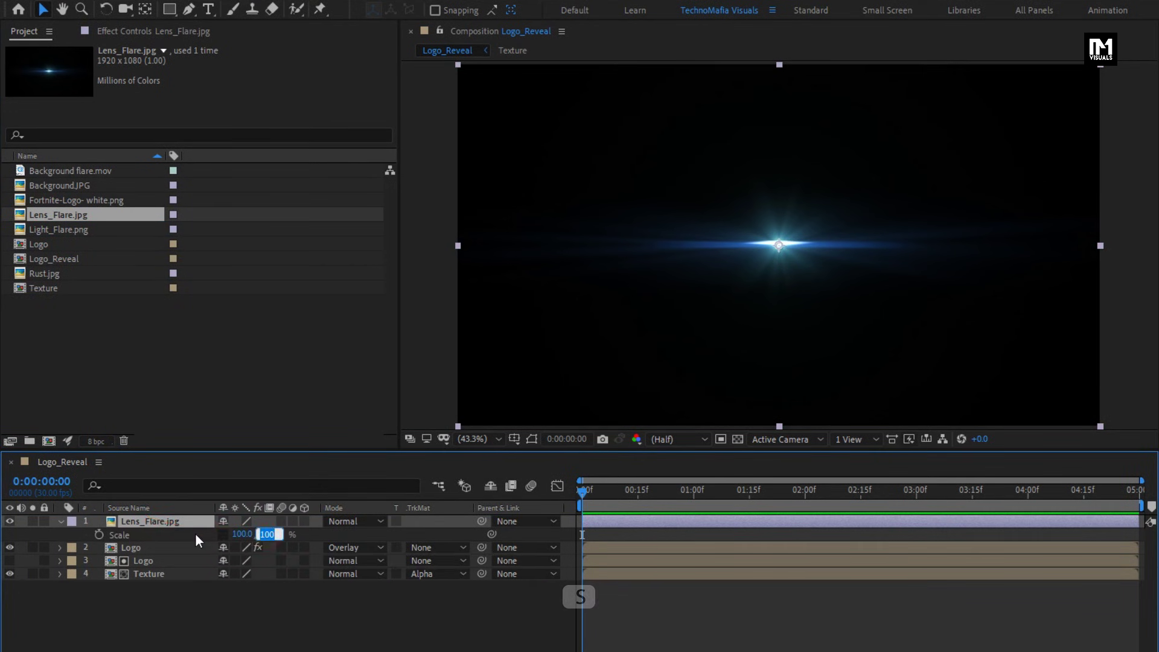
type("30")
key("Return")
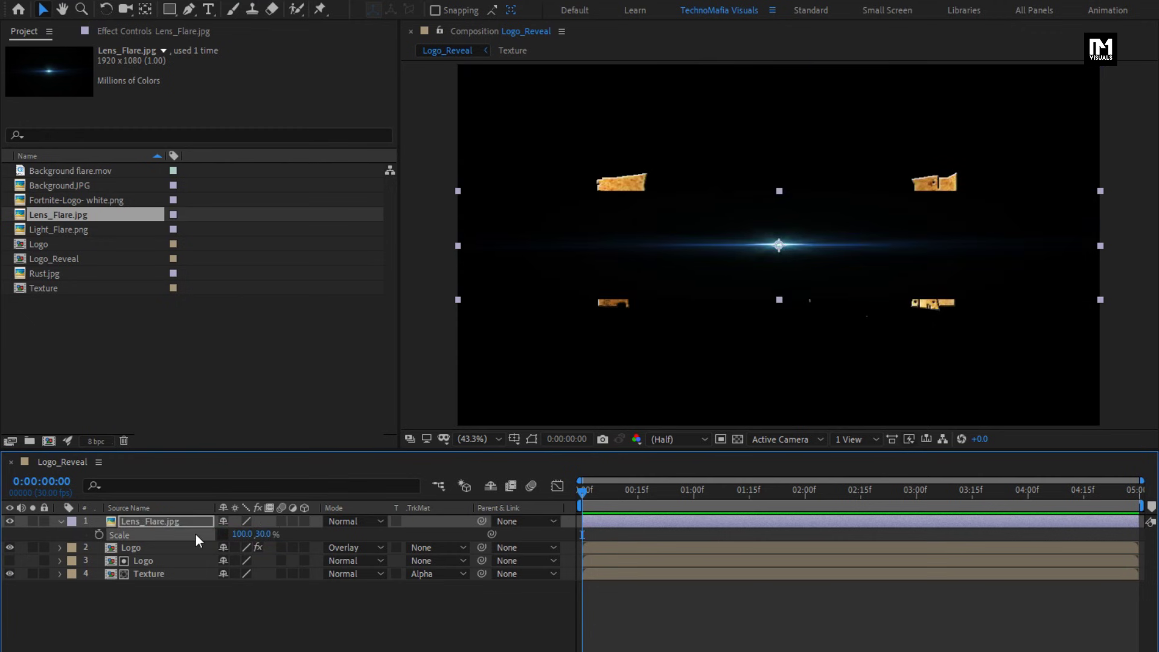
left_click(177, 522)
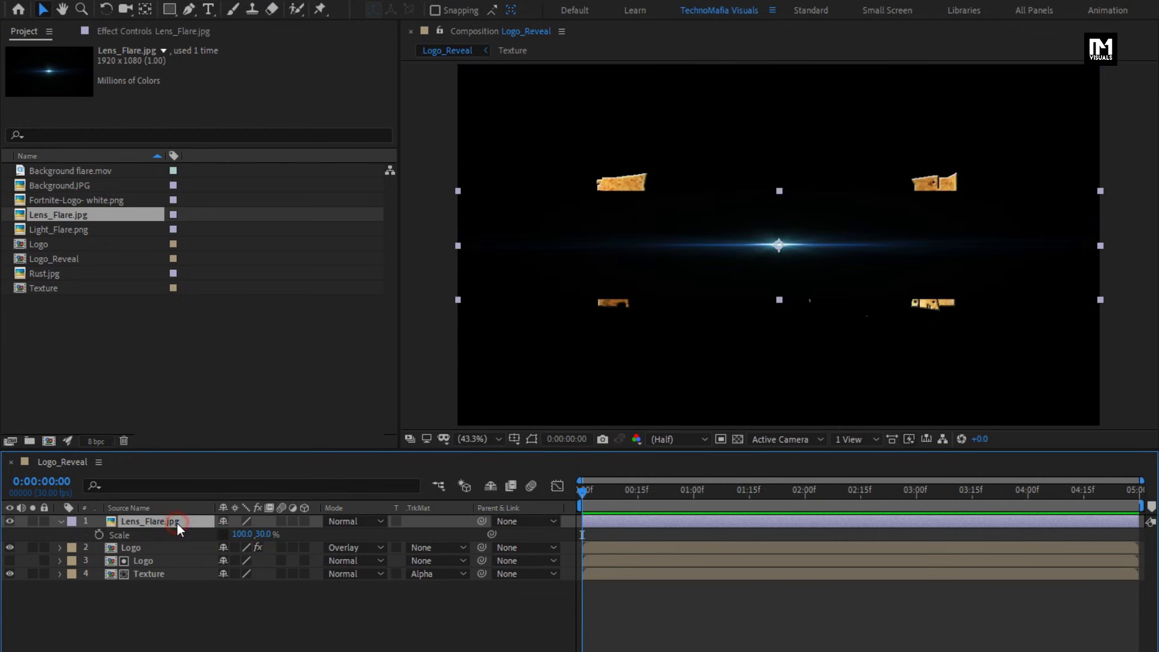
Add an ellipse mask to the flare layer and flatten it vertically
left_click_drag(171, 9, 252, 41)
double_click(170, 9)
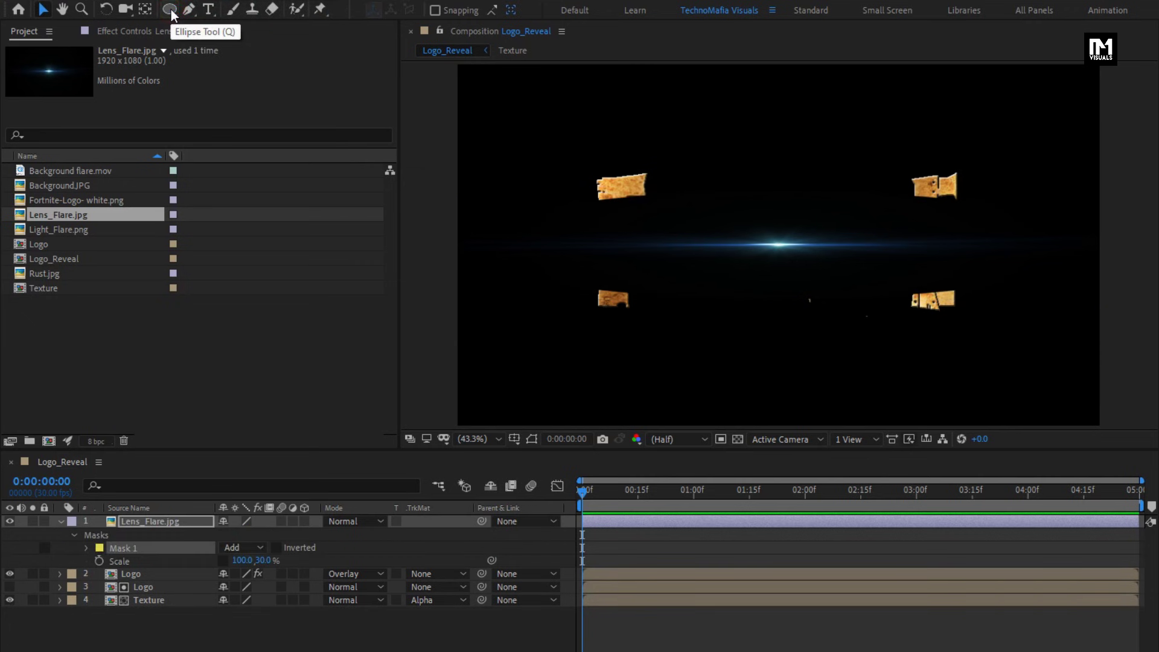
left_click(530, 438)
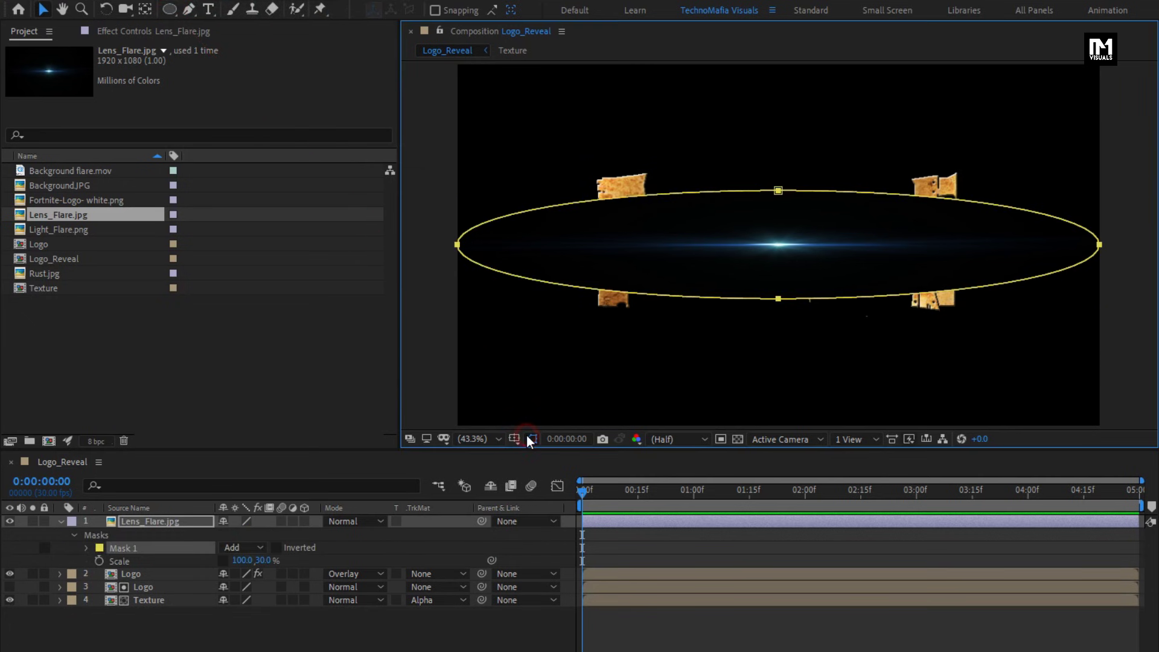
double_click(778, 298)
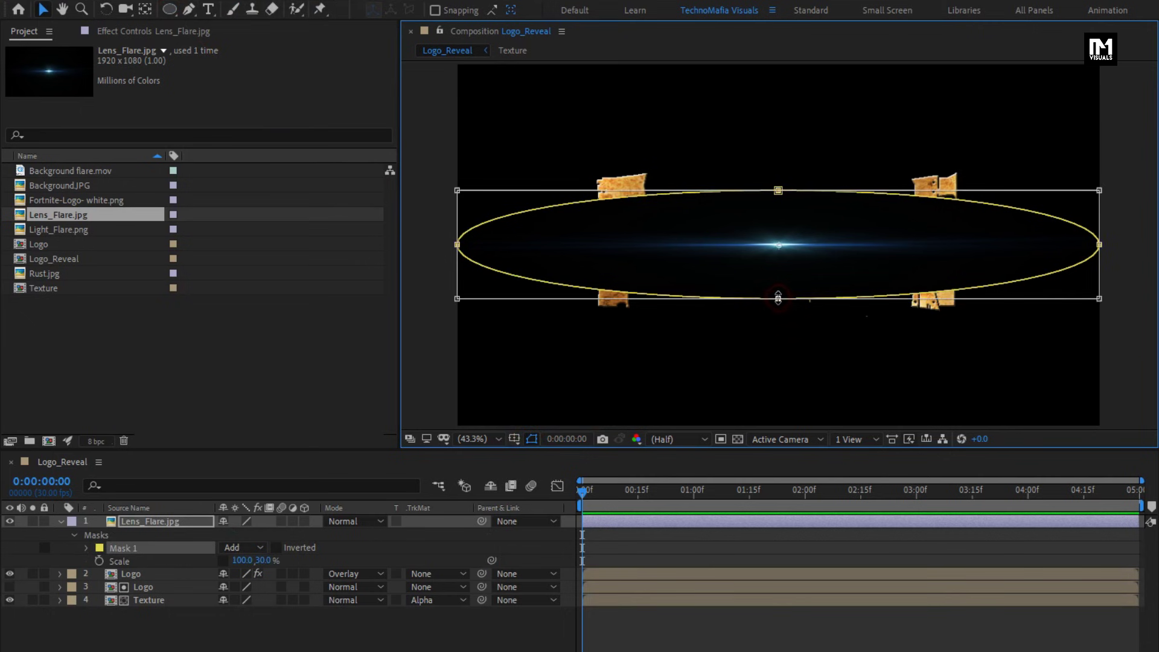
left_click_drag(778, 297, 778, 276)
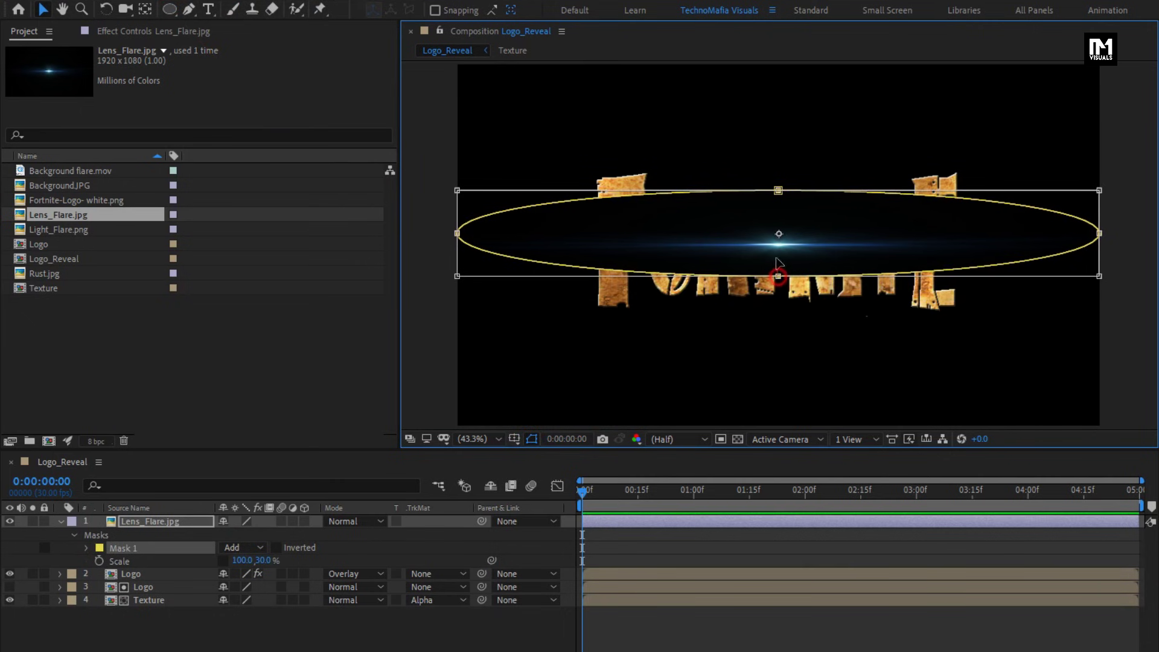
left_click_drag(778, 190, 777, 210)
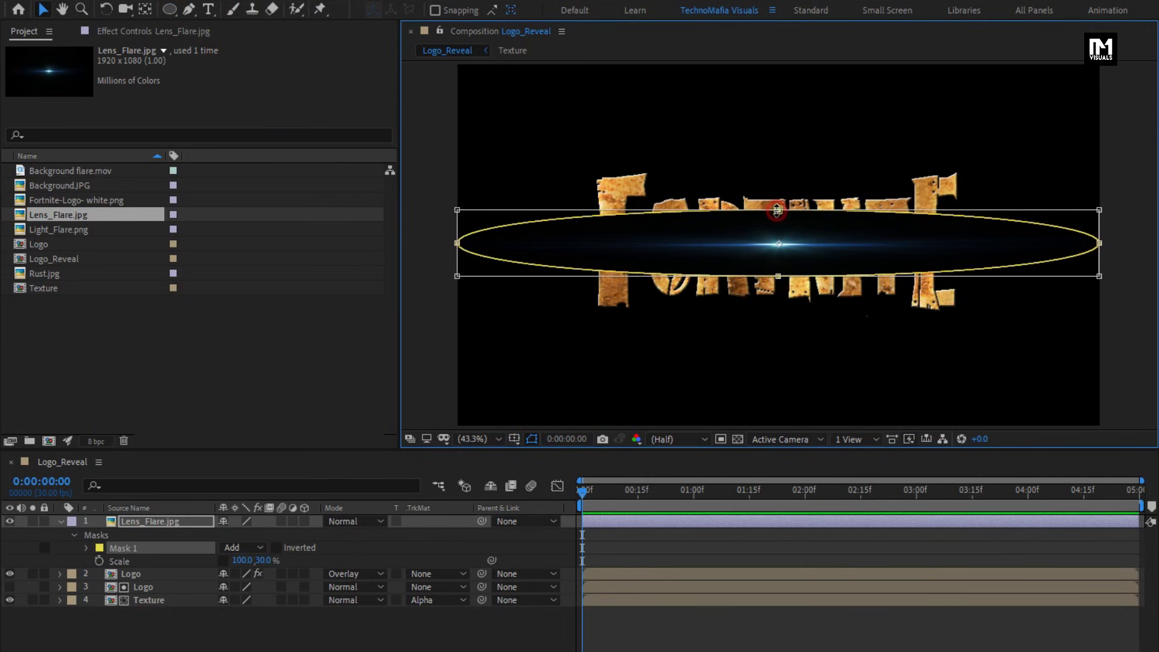
Set the flare mask's feather to 400 pixels and expansion to -103 pixels
left_click(86, 548)
left_click(253, 574)
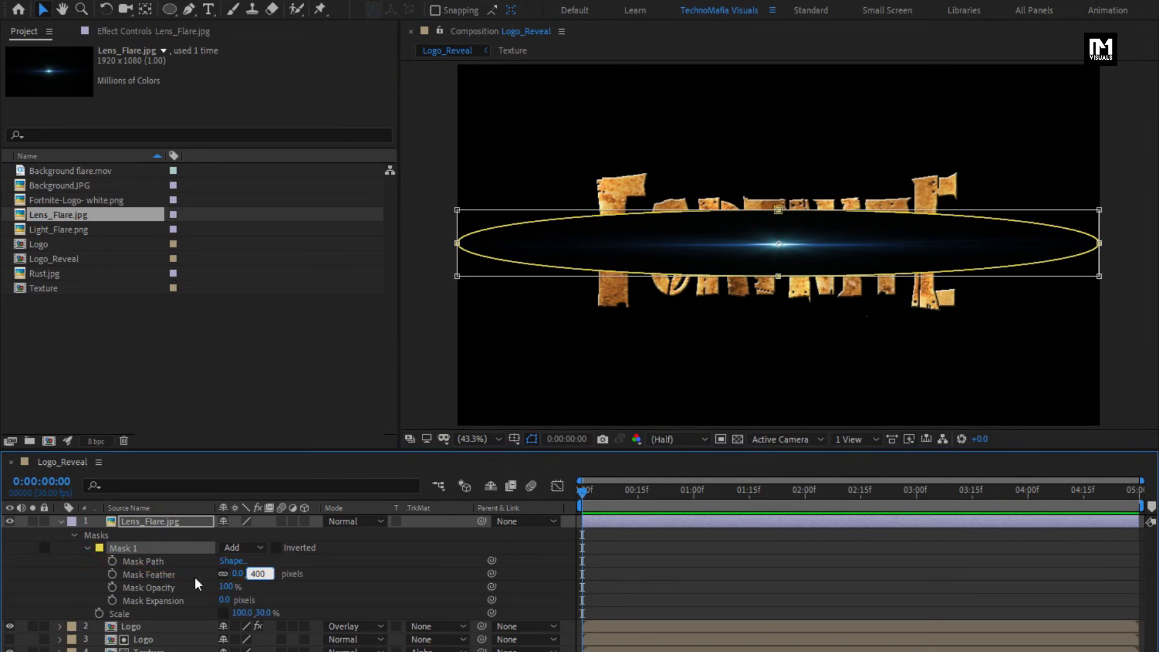
key("Return")
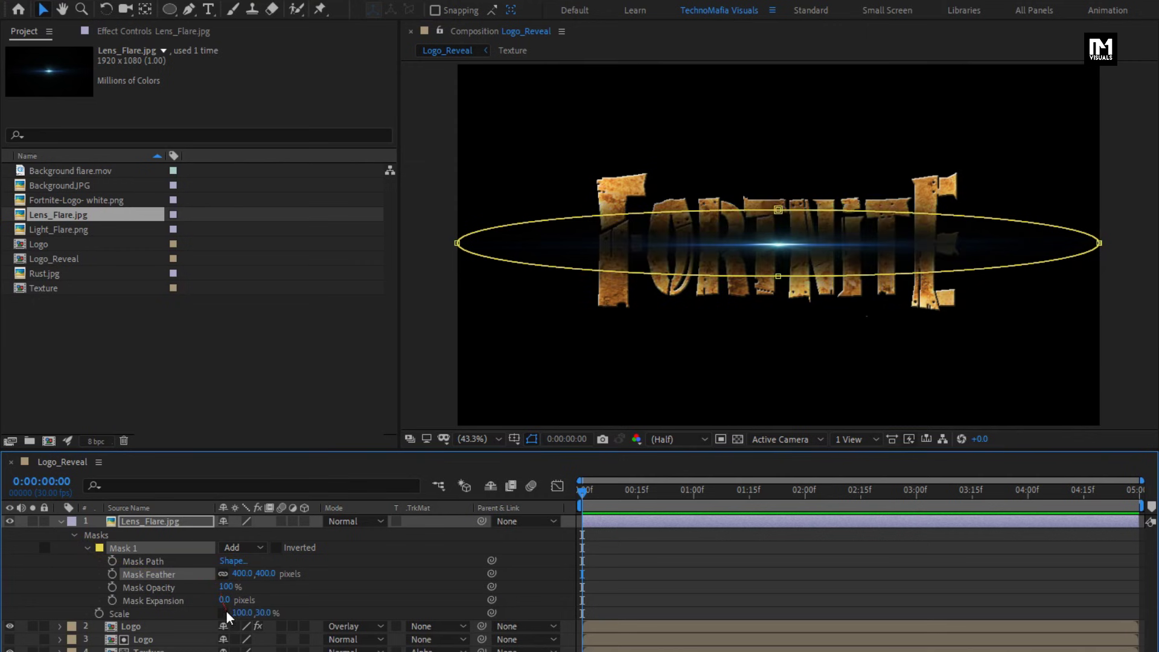
left_click_drag(220, 603, 206, 603)
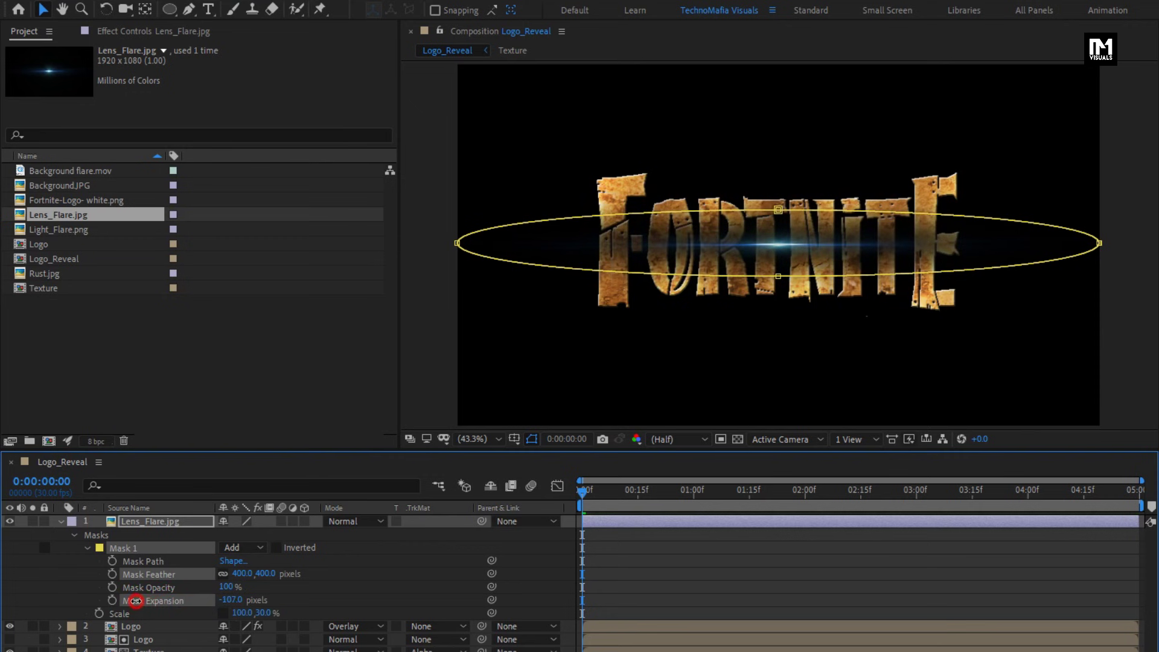
left_click_drag(139, 600, 145, 607)
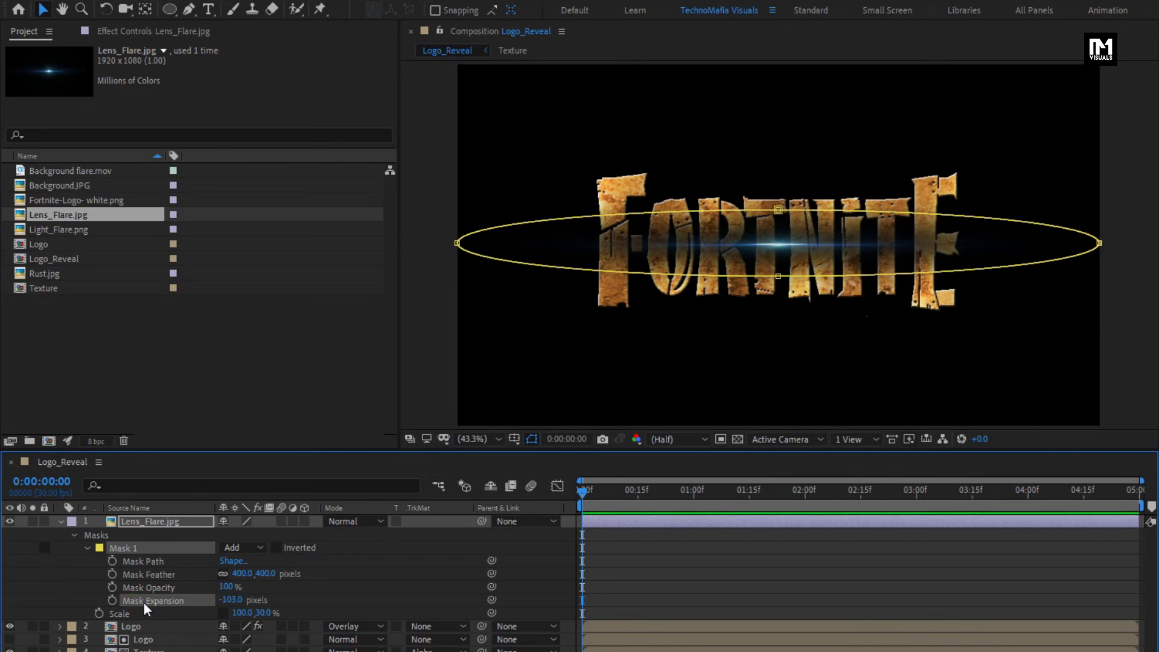
Set the flare's blend mode to Add and move it down to the logo's base
left_click(164, 524)
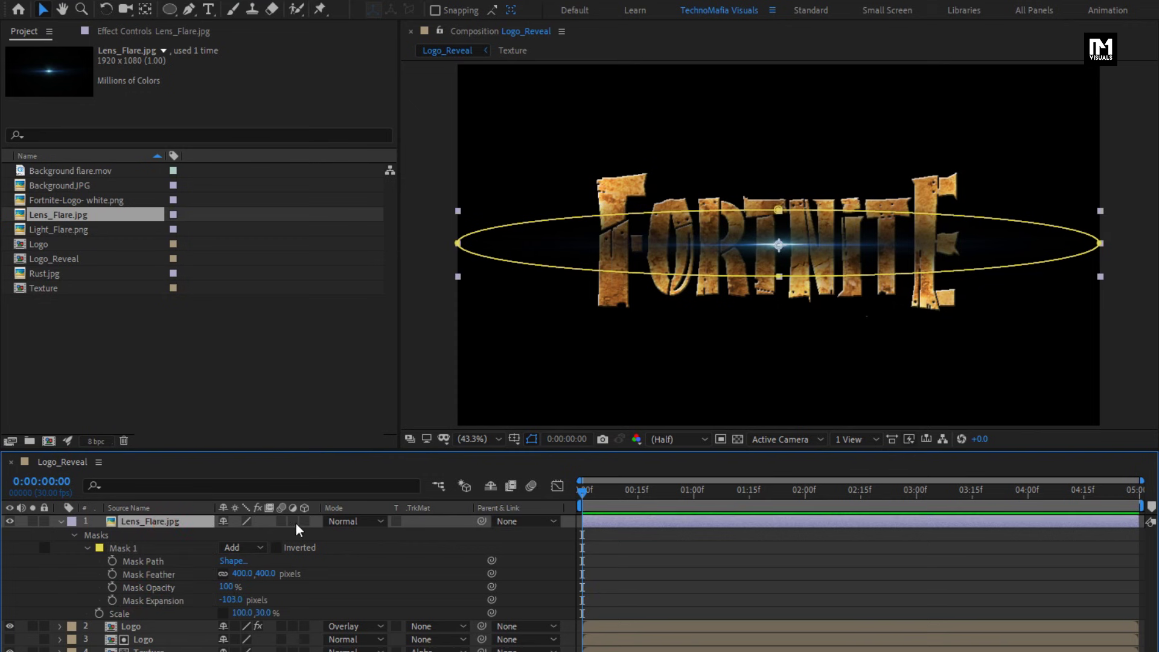
left_click(338, 522)
left_click(390, 236)
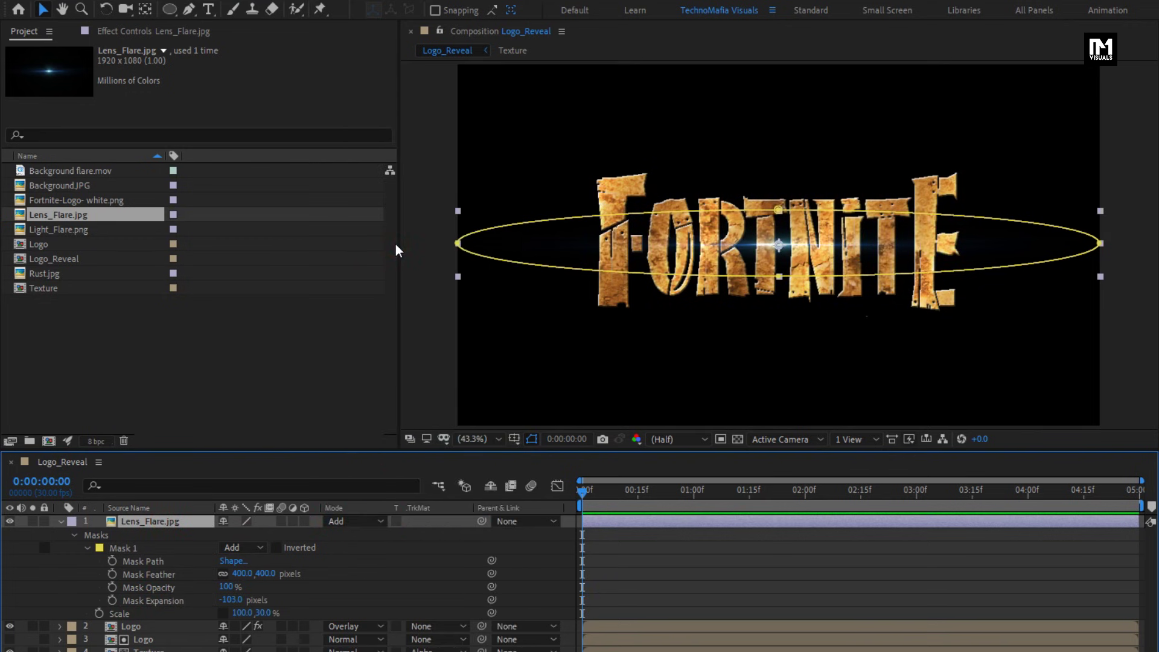
left_click_drag(763, 246, 765, 297)
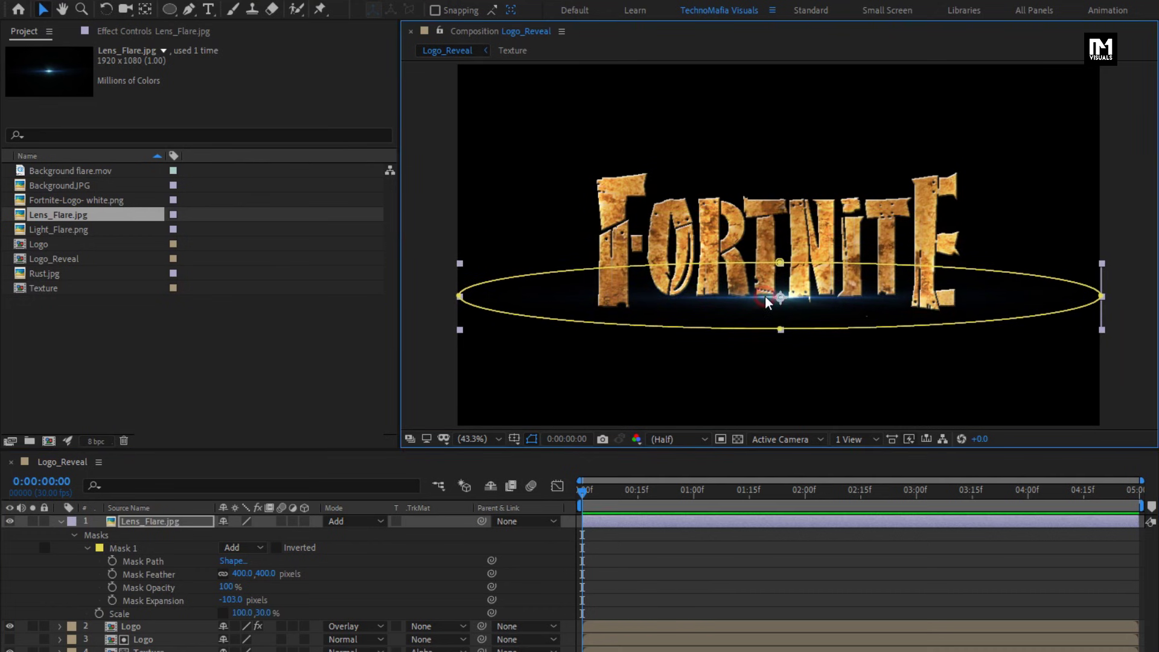
Apply a Photo Filter (Warming Filter 85, 100% density) to the Lens_Flare.jpg layer
left_click(912, 56)
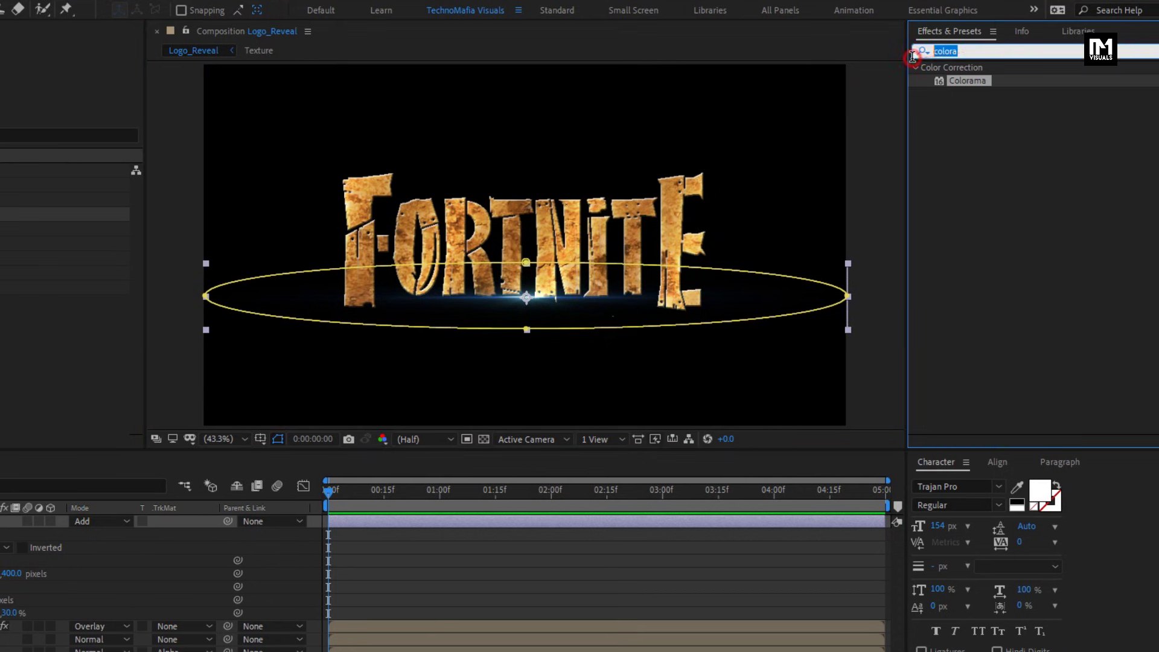
type("photo")
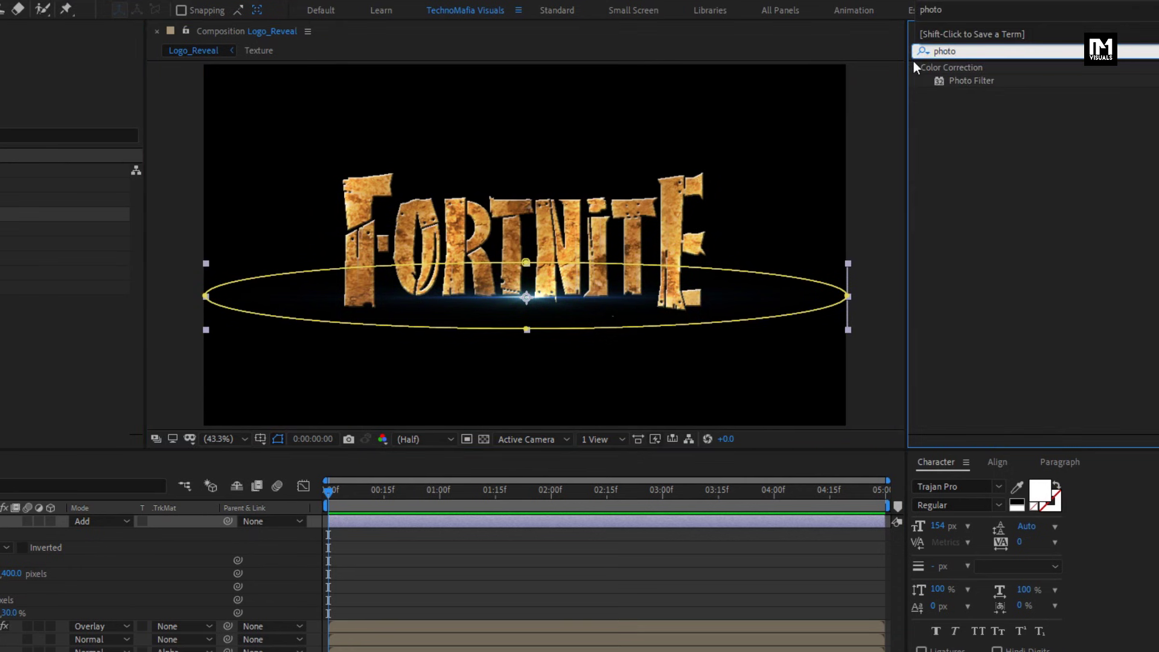
left_click_drag(962, 82, 391, 104)
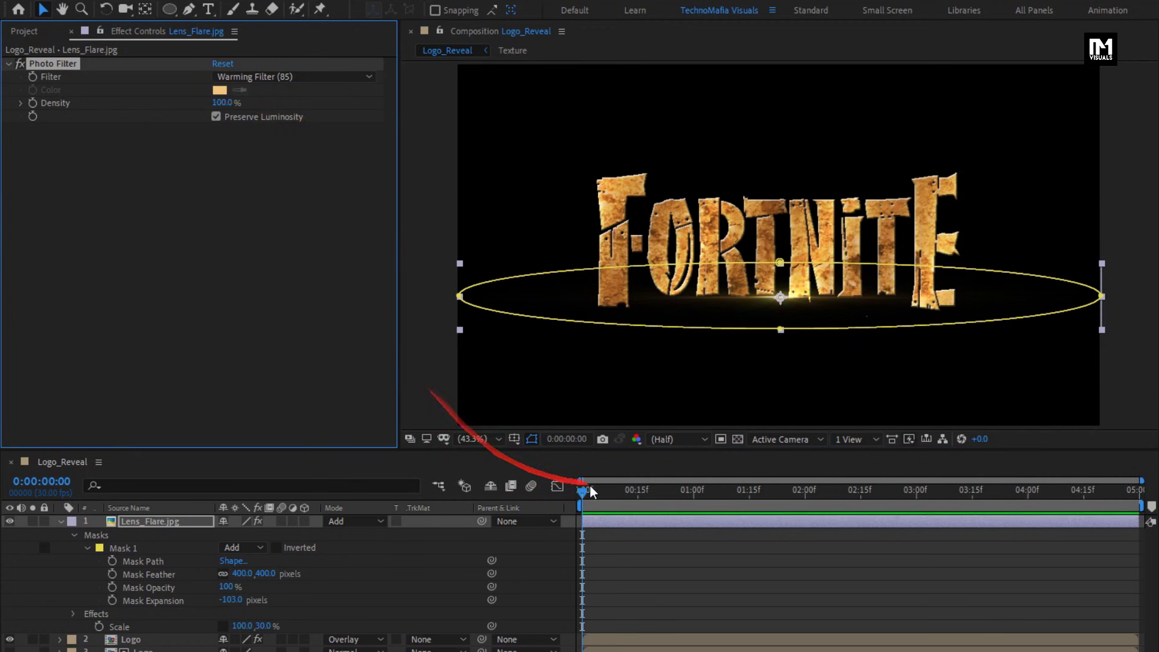
key("t")
left_click(155, 523)
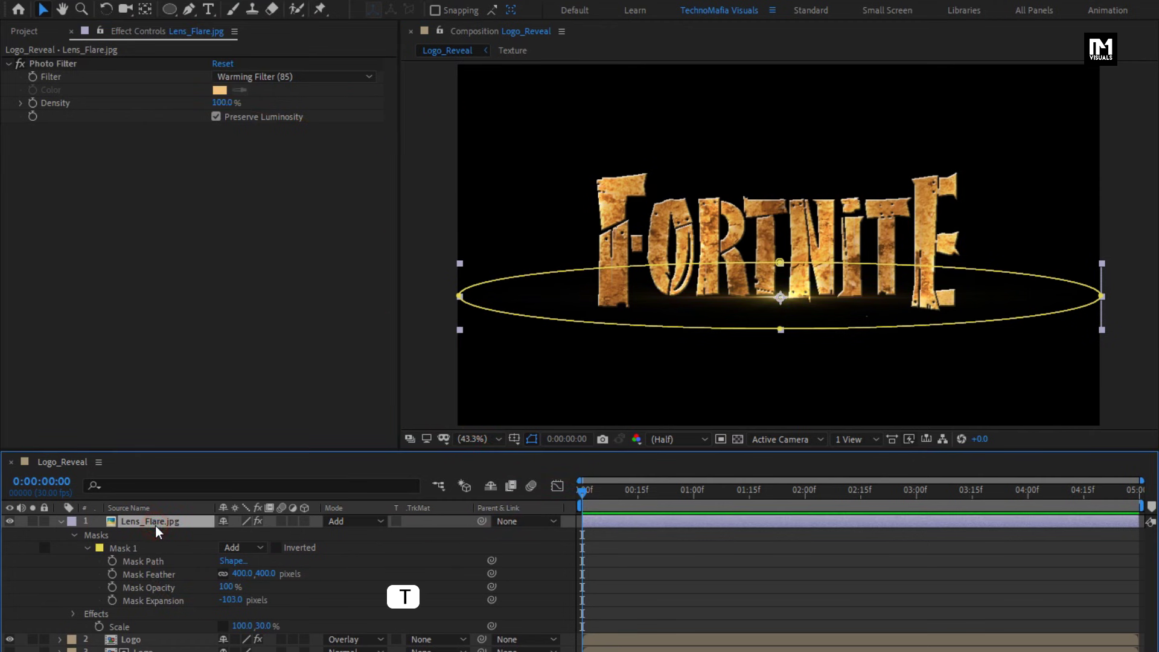
key("t")
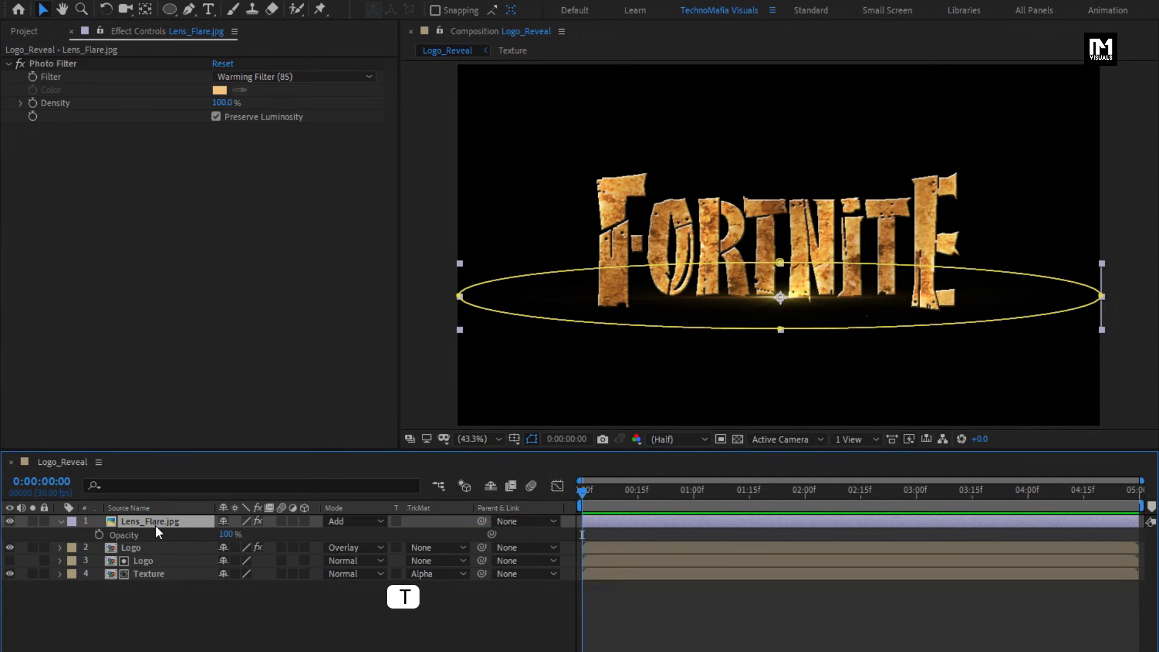
Add a wiggle(10,50) expression to the flare layer's Opacity
left_click(100, 533, "alt")
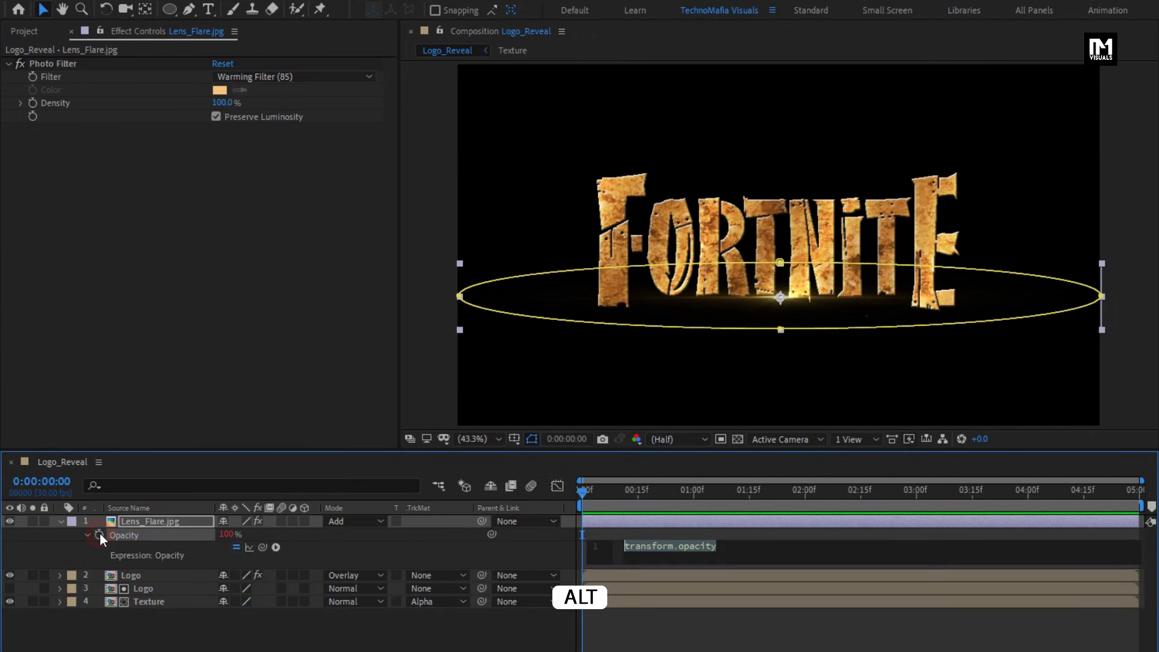
type("w")
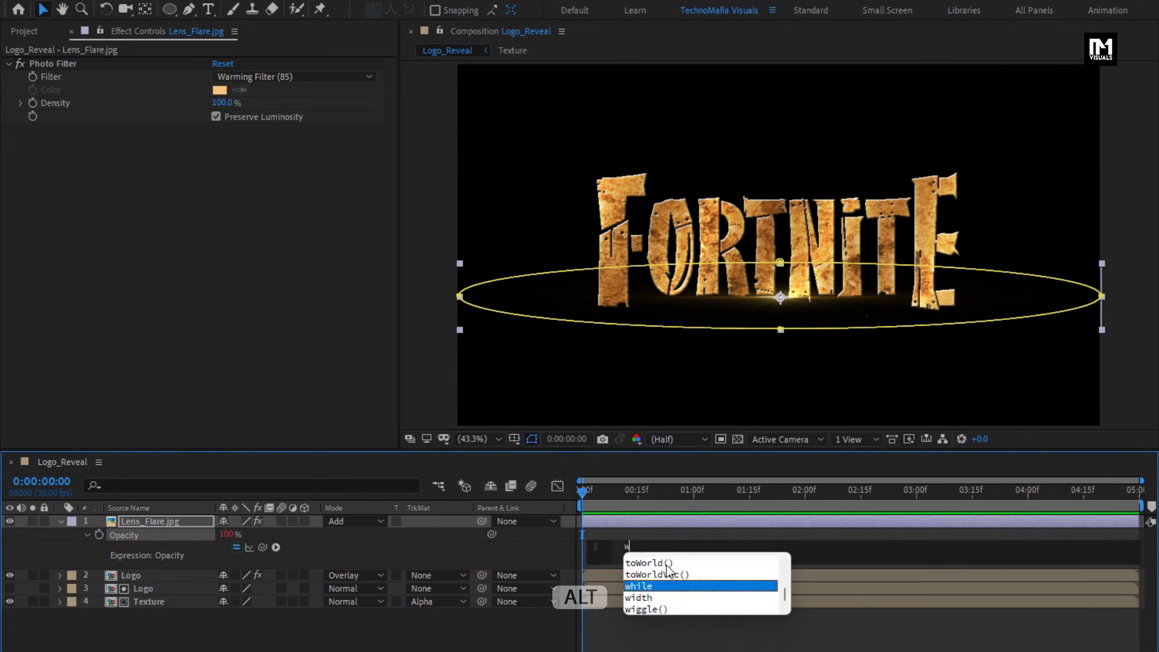
type("iggle")
left_click(668, 574)
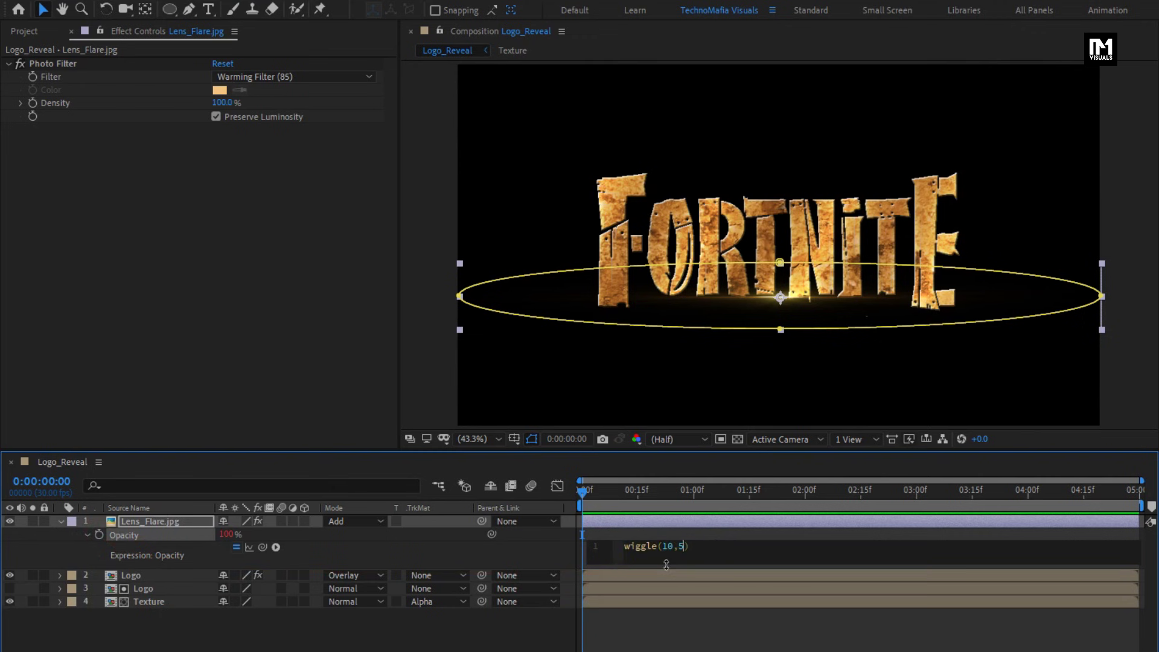
key("KP_Enter")
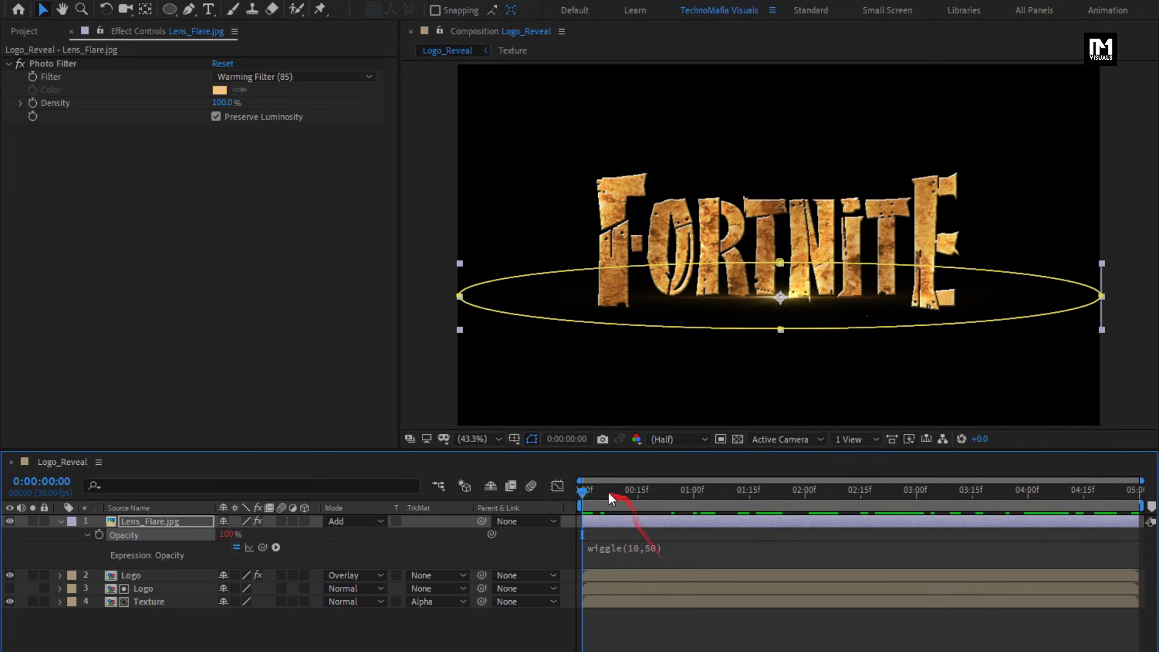
Scrub the timeline to preview the flickering flare glow
left_click_drag(849, 507, 879, 507)
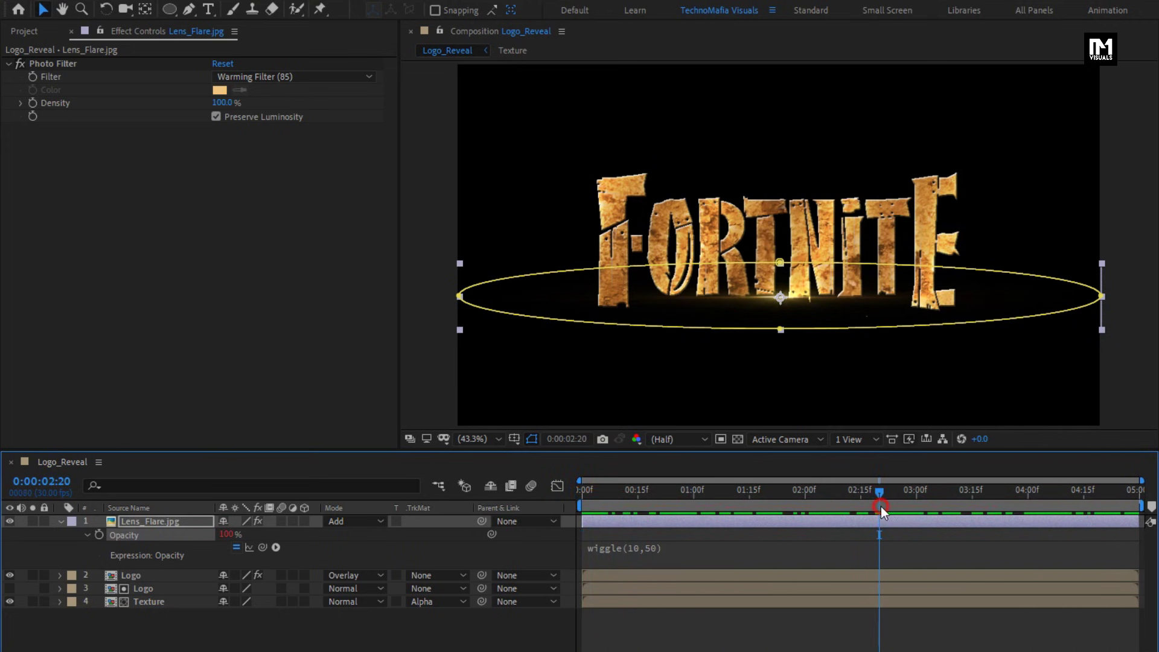
left_click(517, 645)
left_click_drag(607, 498, 716, 495)
left_click(60, 520)
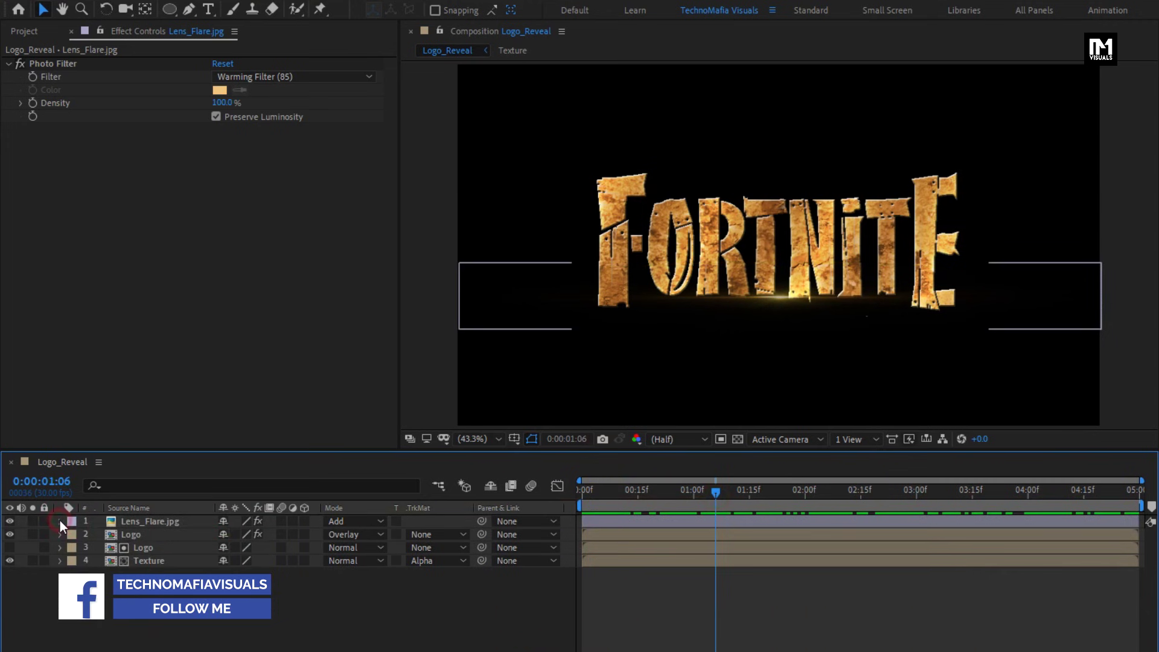
left_click(28, 31)
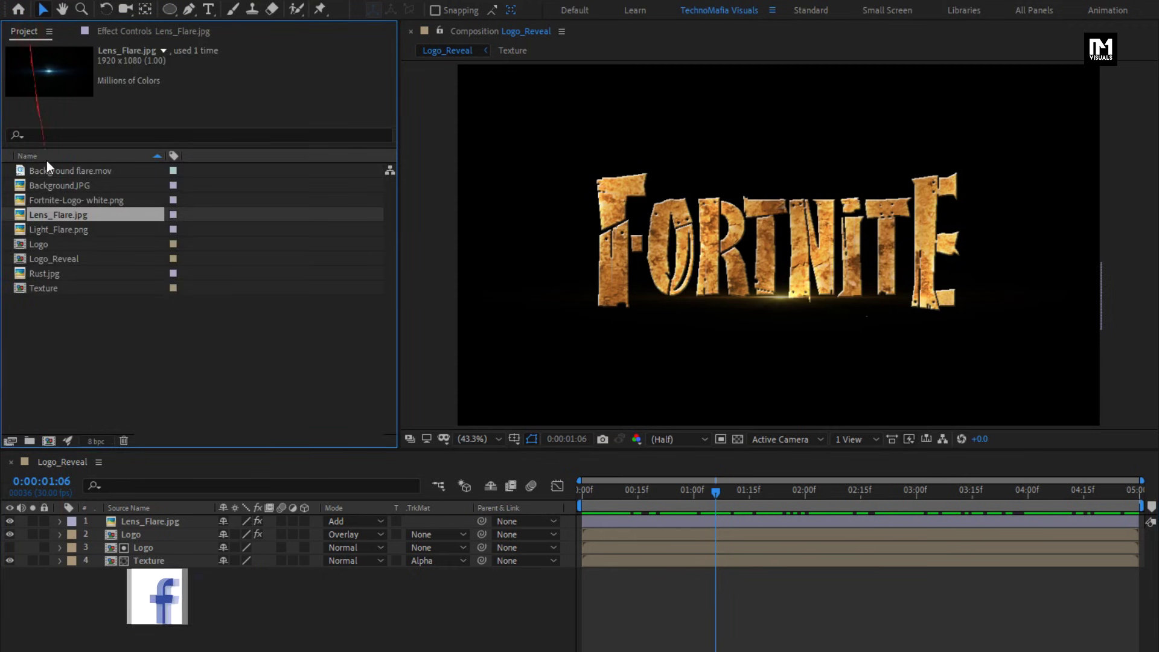
Create a new composition named Background
left_click(46, 442)
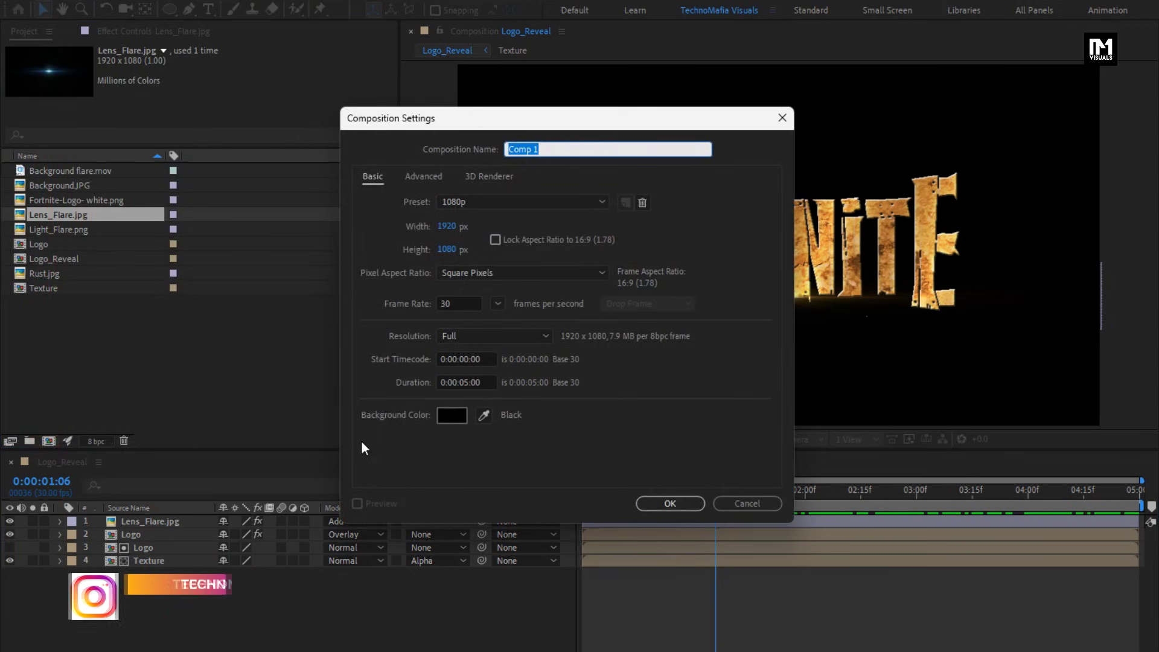
type("Background")
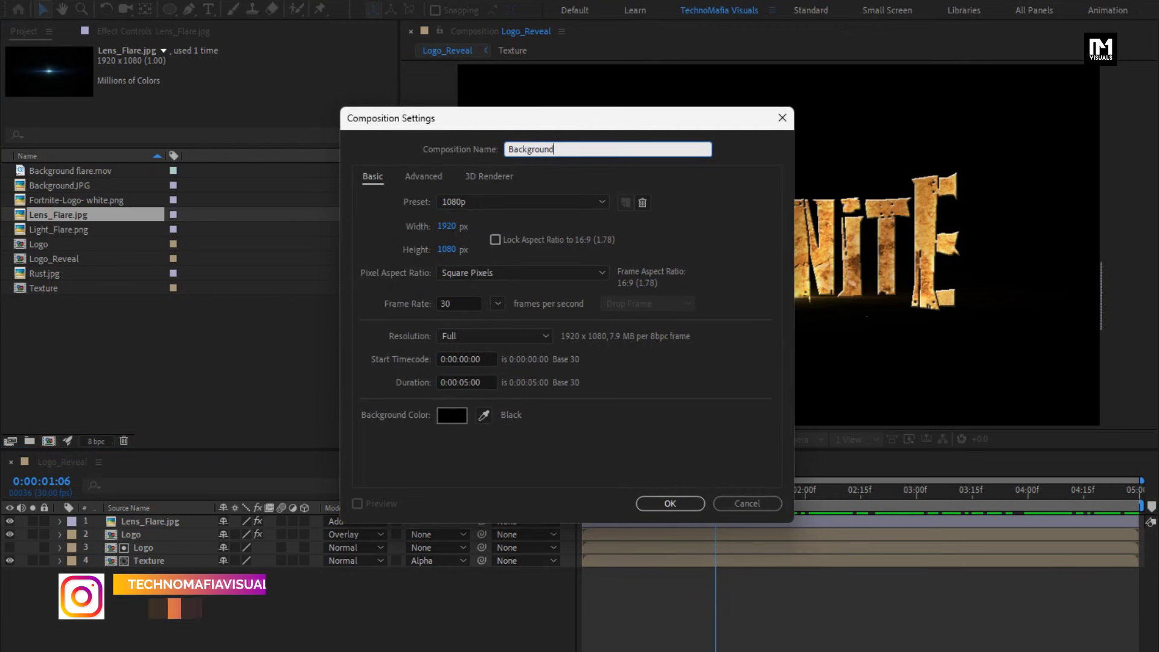
key("Return")
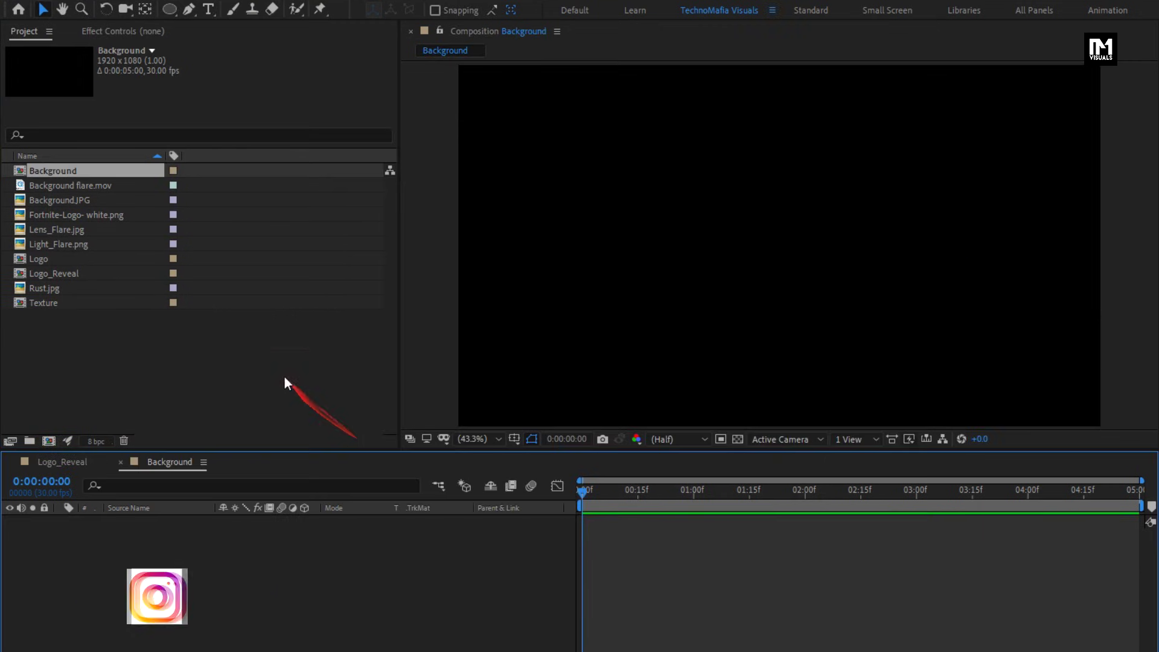
Add Background.JPG to the Background composition and scale it down to 32%
left_click(60, 245)
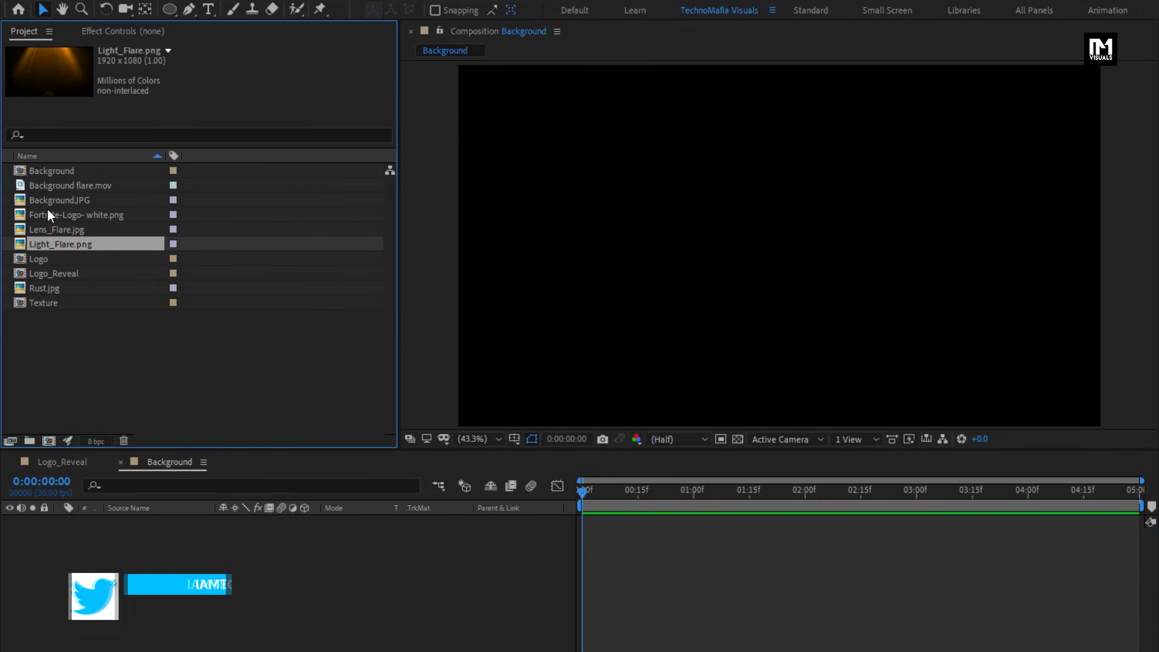
left_click_drag(58, 200, 151, 543)
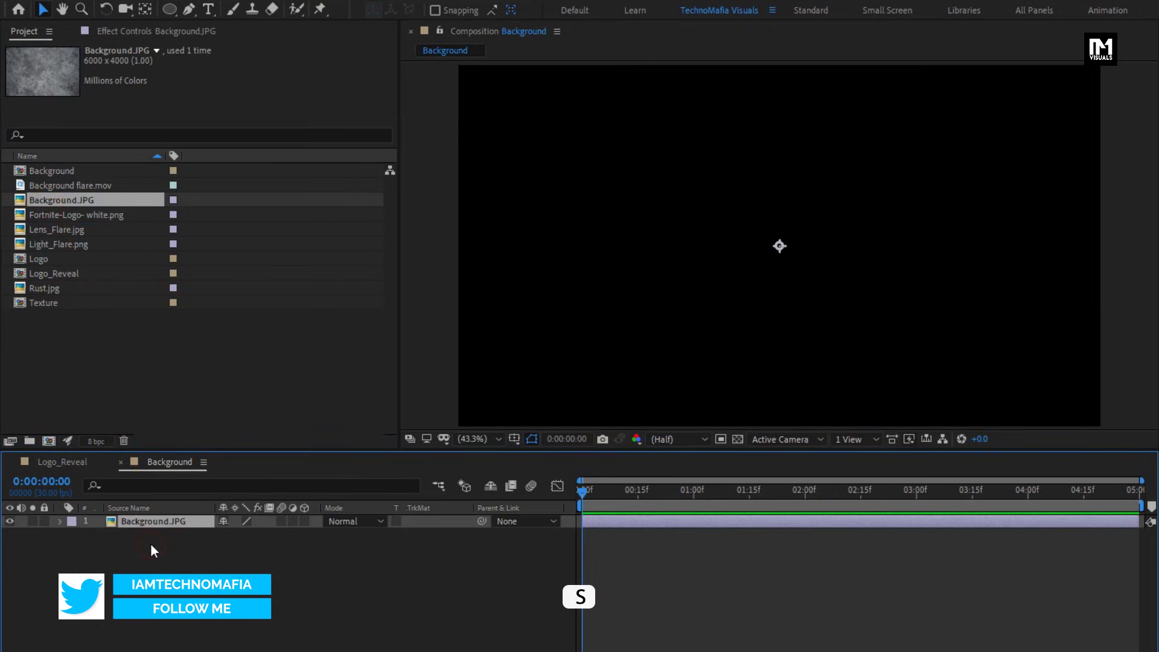
key("s")
left_click_drag(260, 534, 217, 534)
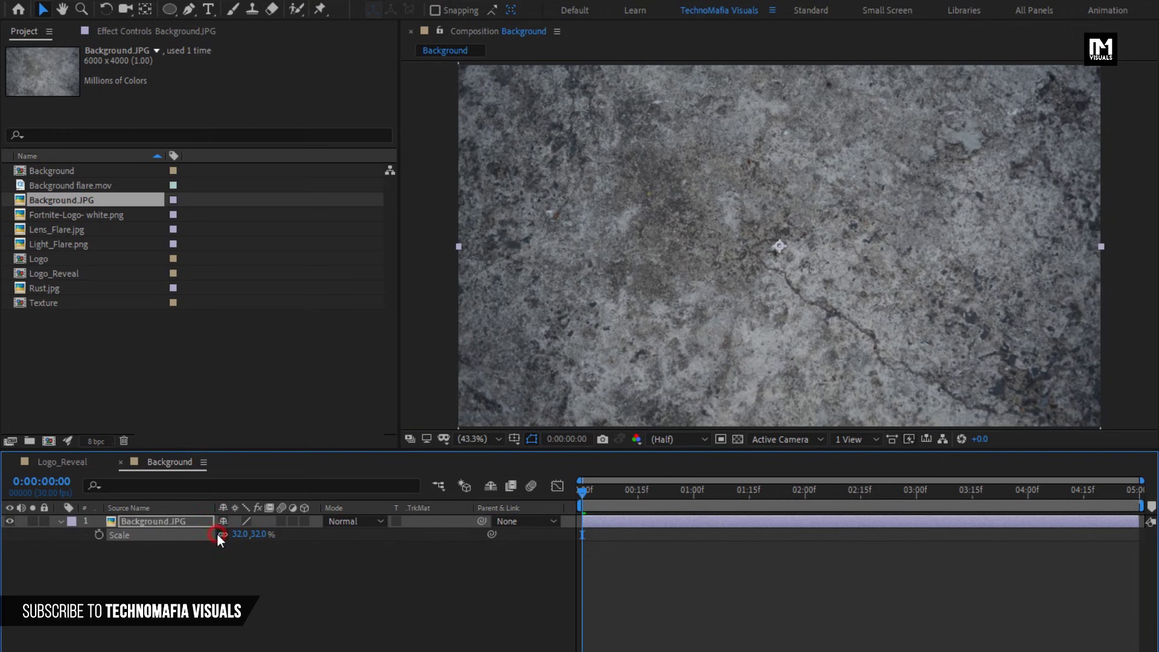
left_click(60, 523)
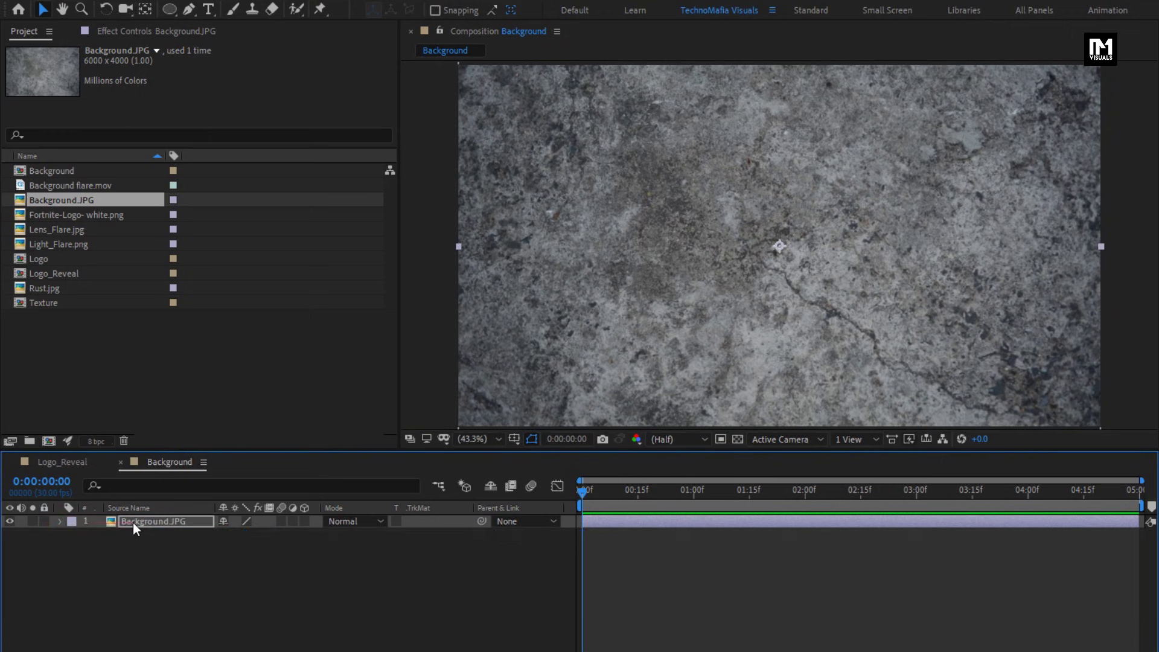
left_click(160, 559)
Add a new dark grey solid layer, Dark Gray Solid 1
right_click(175, 560)
mouse_move(326, 571)
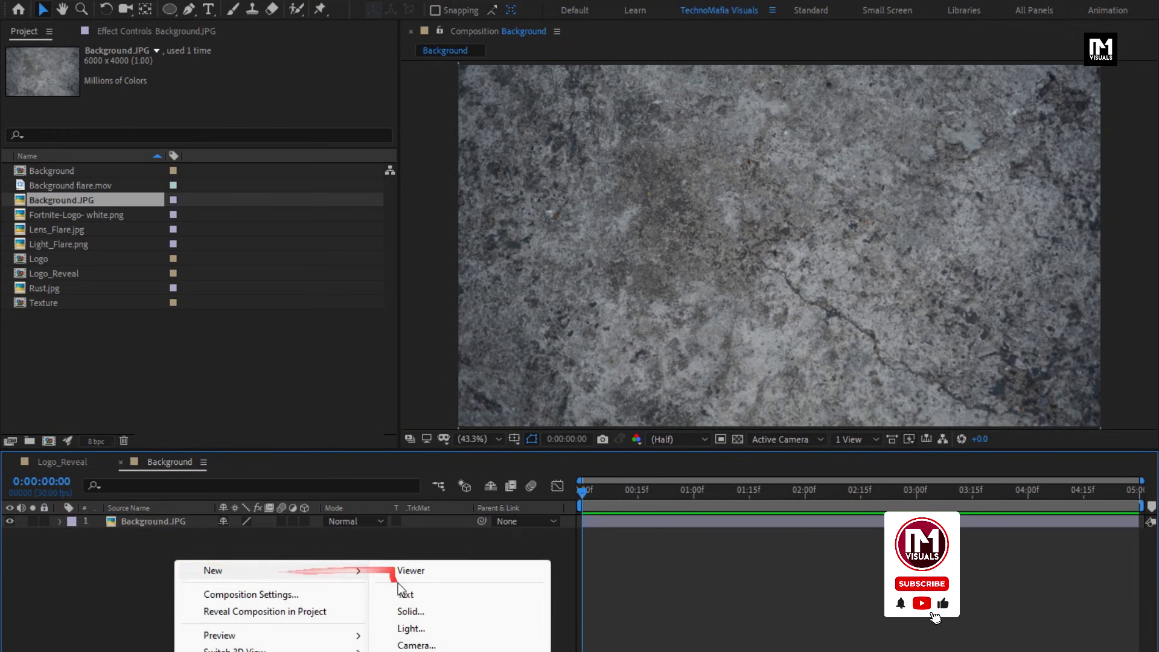
left_click(403, 609)
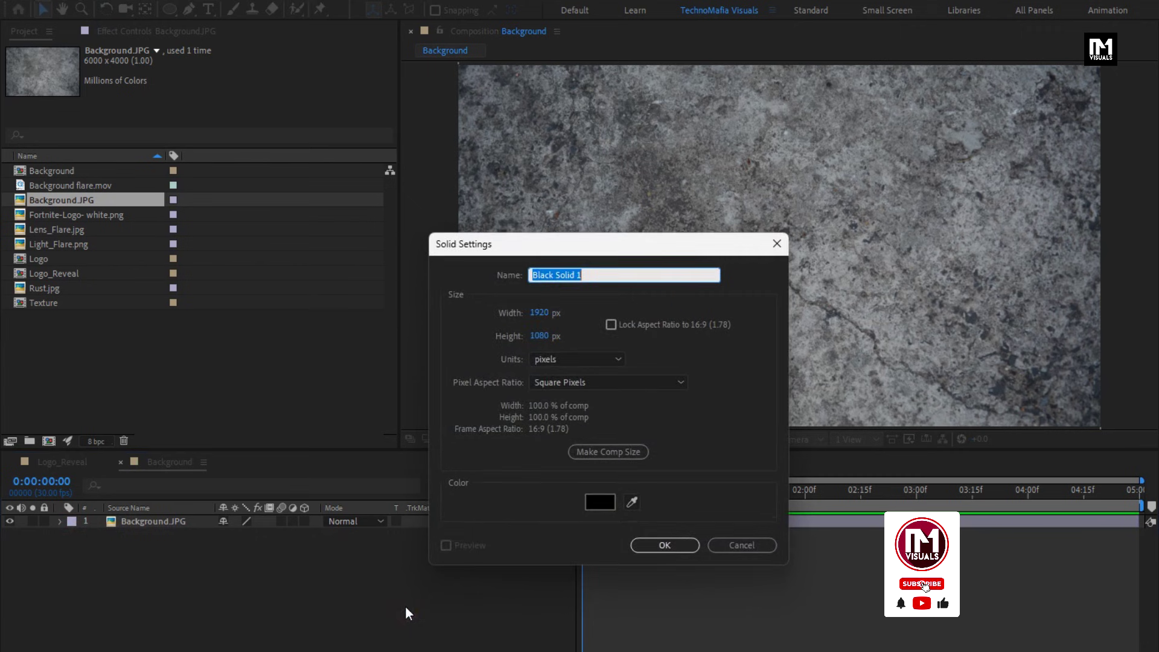
left_click(600, 502)
left_click_drag(157, 459, 152, 441)
left_click(491, 304)
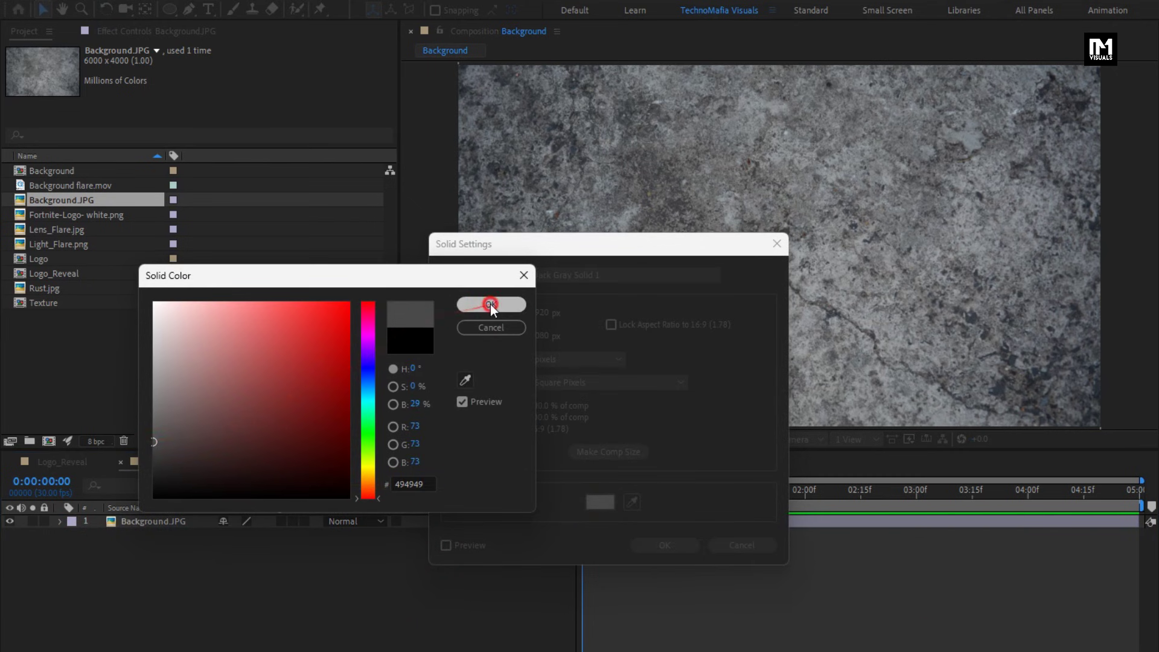
left_click(658, 542)
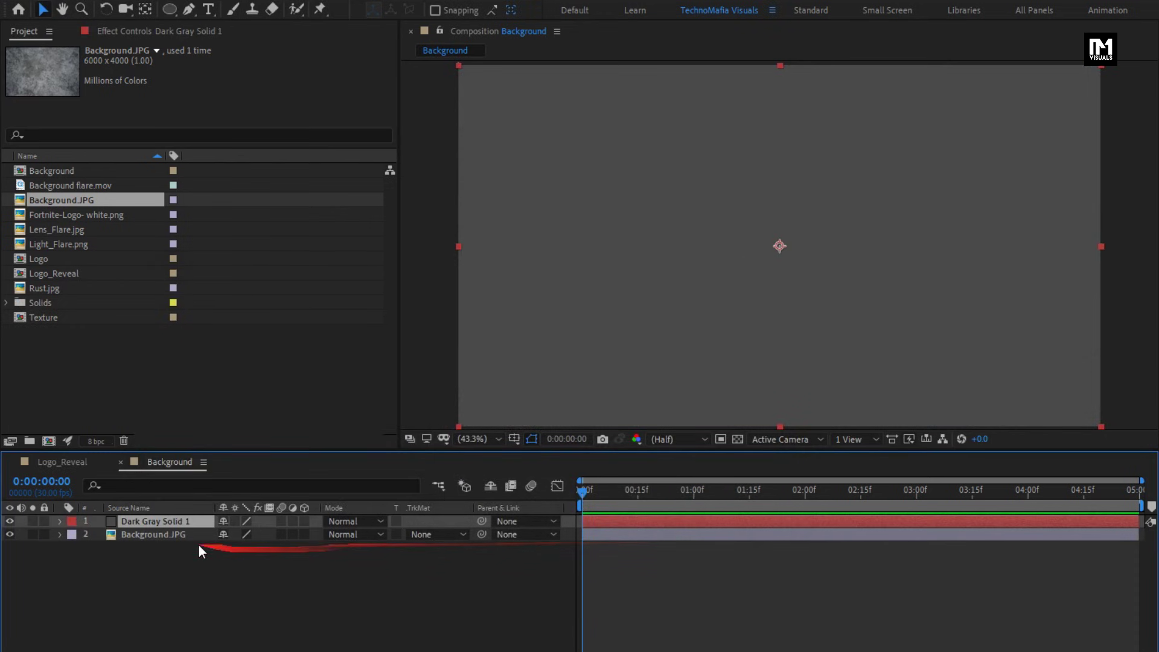
Set Background.JPG's track matte to Luma Matte using Dark Gray Solid 1
left_click(166, 536)
left_click(425, 536)
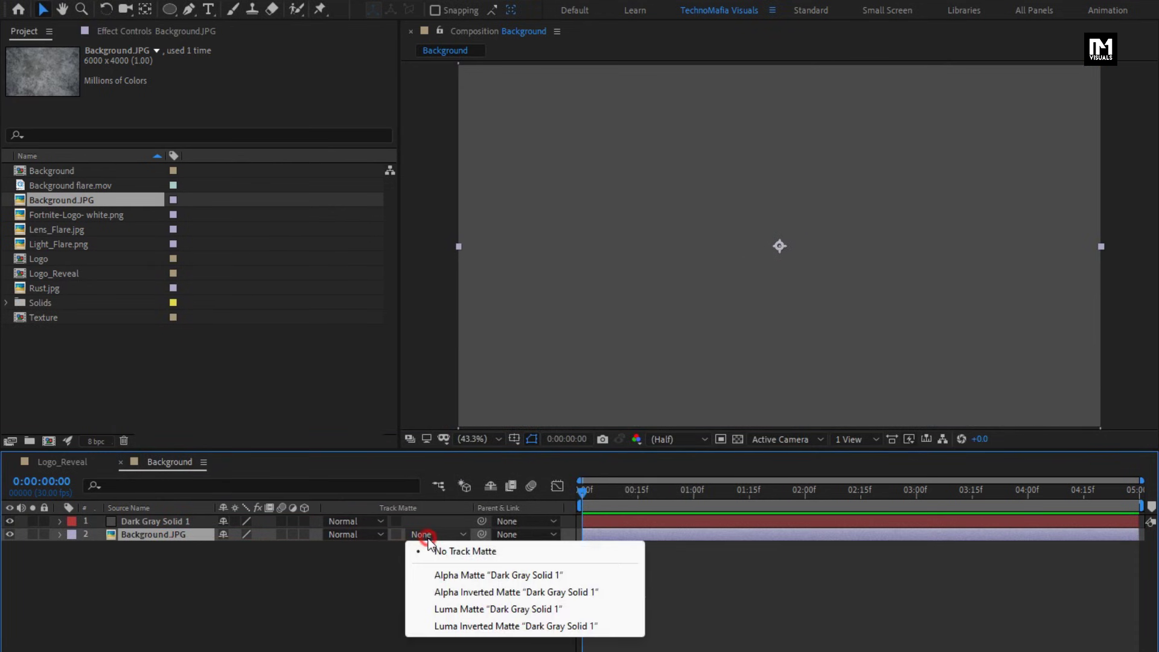
left_click(483, 608)
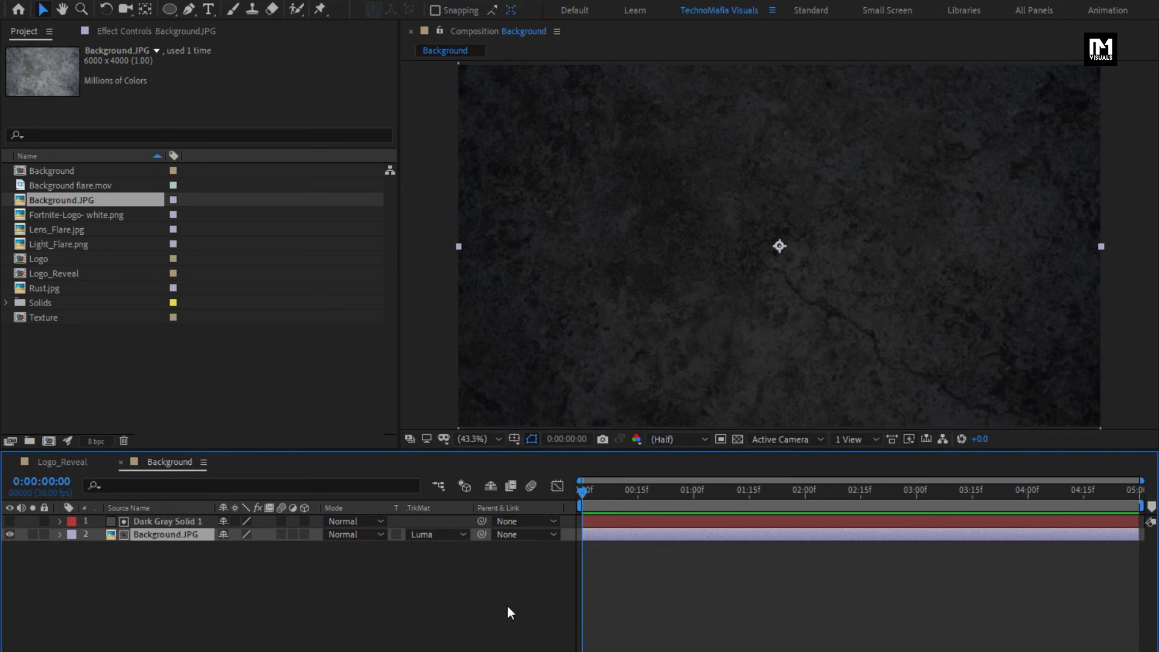
Add Background flare.mov as the top layer in Screen blend mode and preview it
left_click(58, 187)
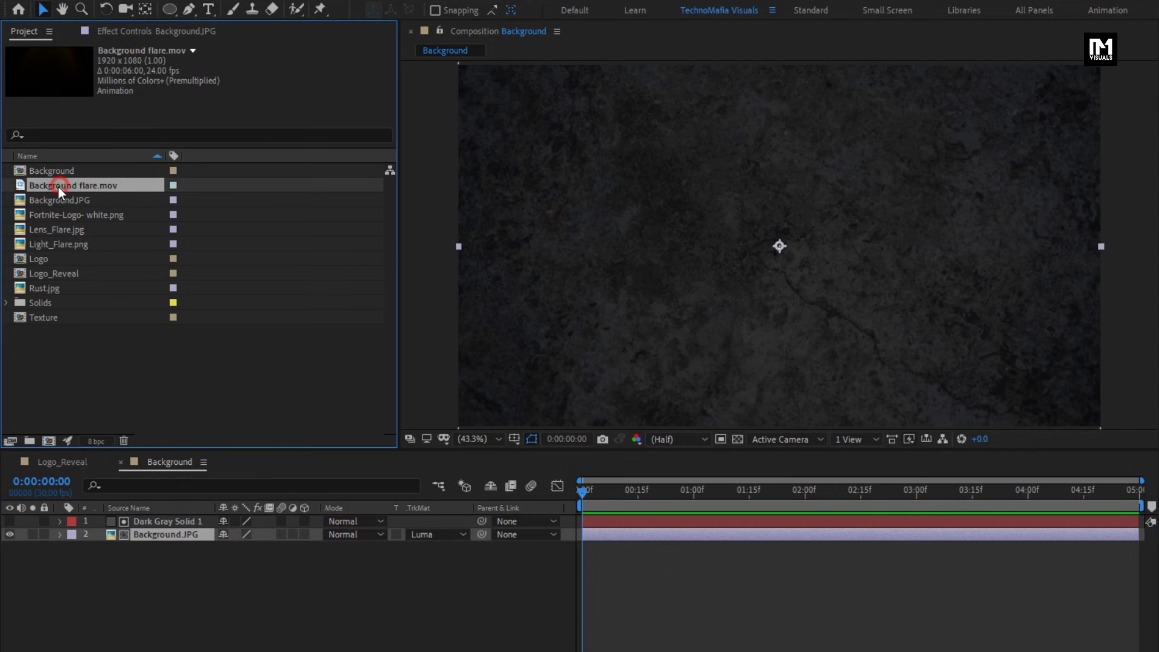
left_click_drag(59, 190, 164, 523)
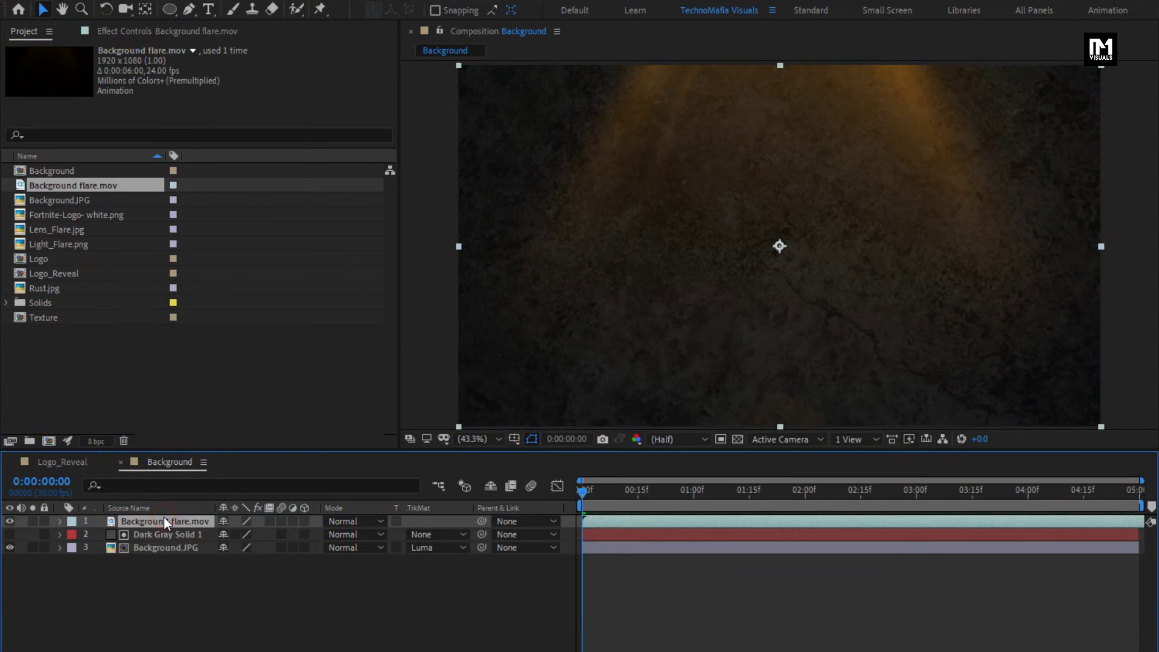
left_click(341, 521)
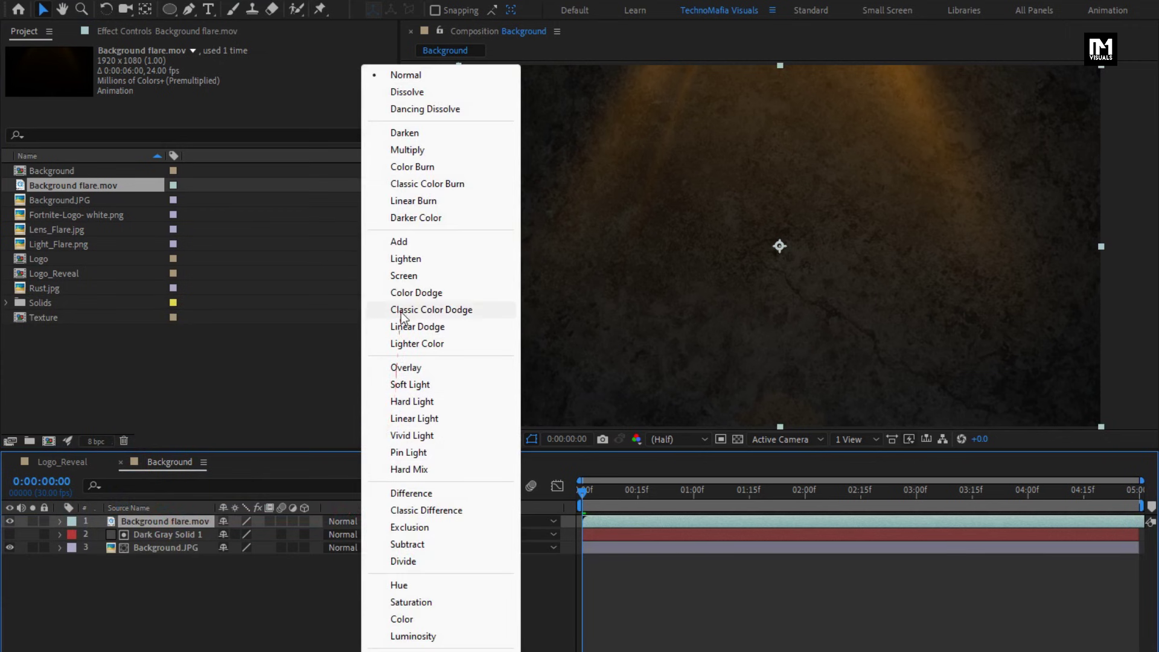
left_click(403, 276)
left_click(612, 492)
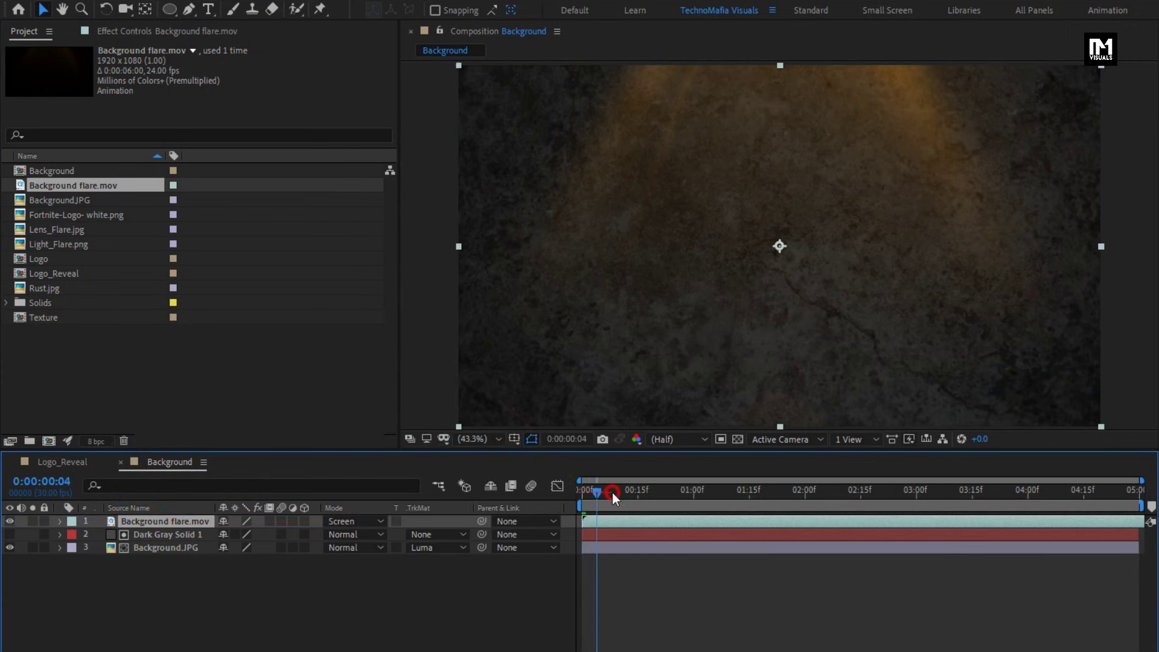
left_click_drag(612, 495, 661, 507)
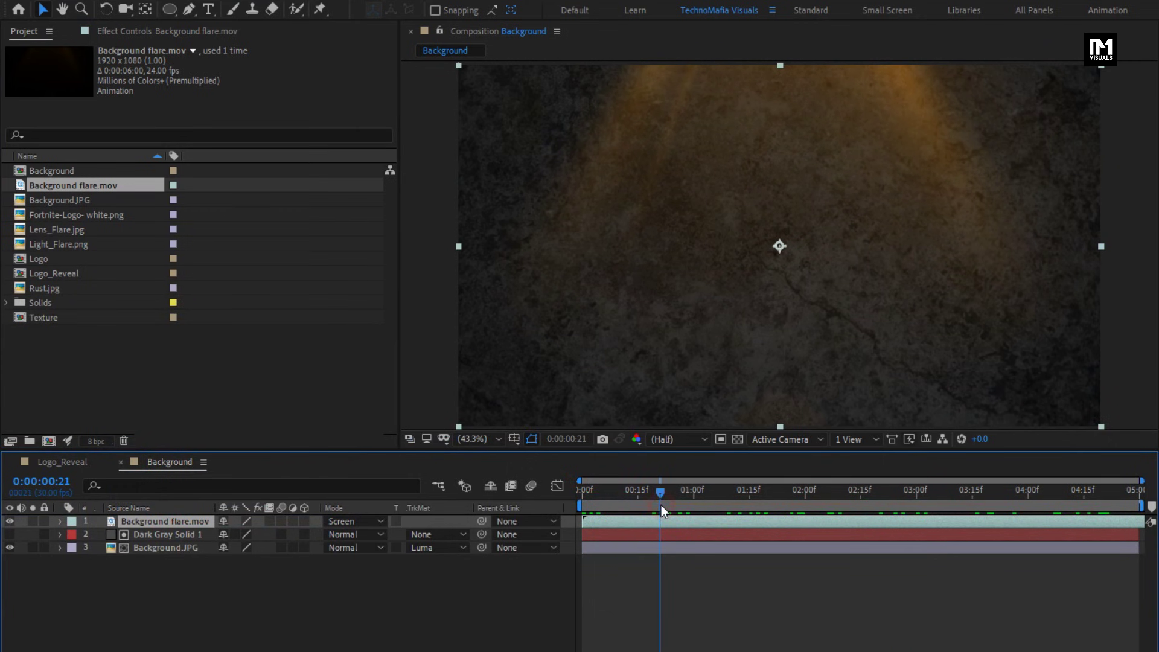
Place the Background composition beneath the logo layers in Logo_Reveal
left_click(74, 465)
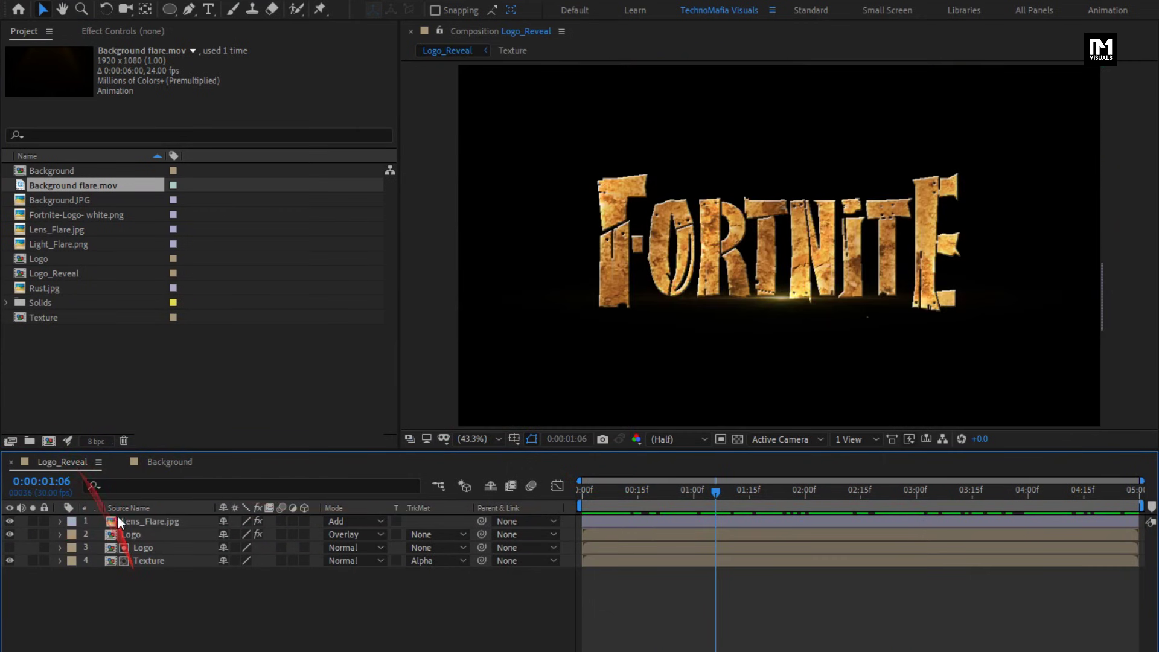
left_click(52, 171)
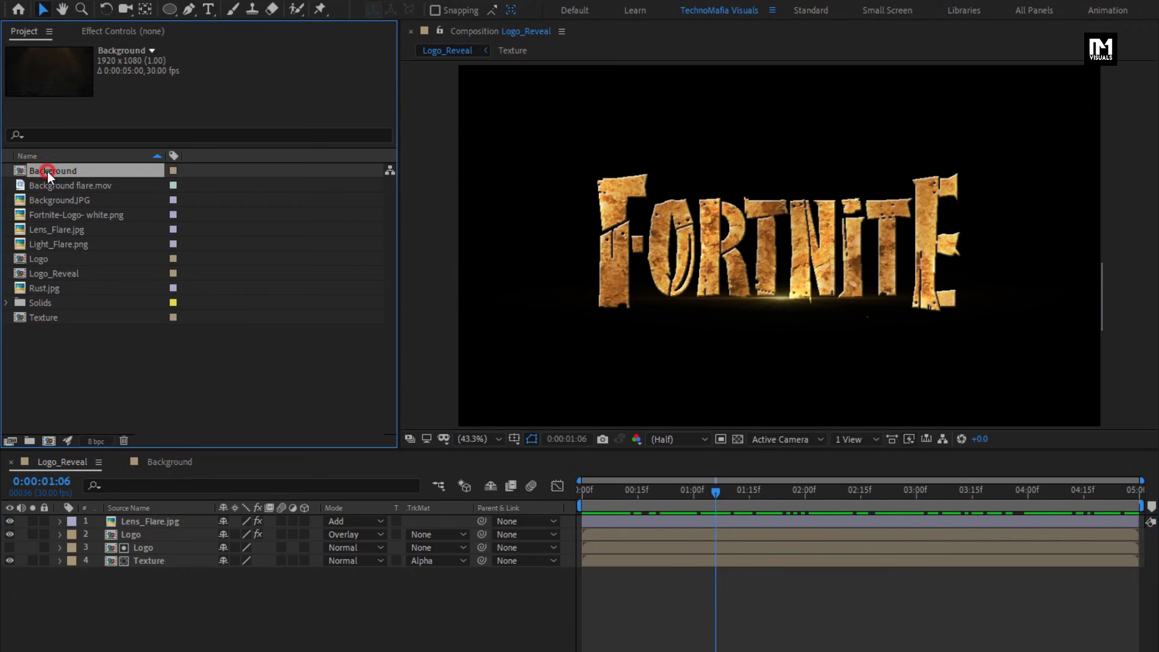
left_click_drag(47, 170, 193, 584)
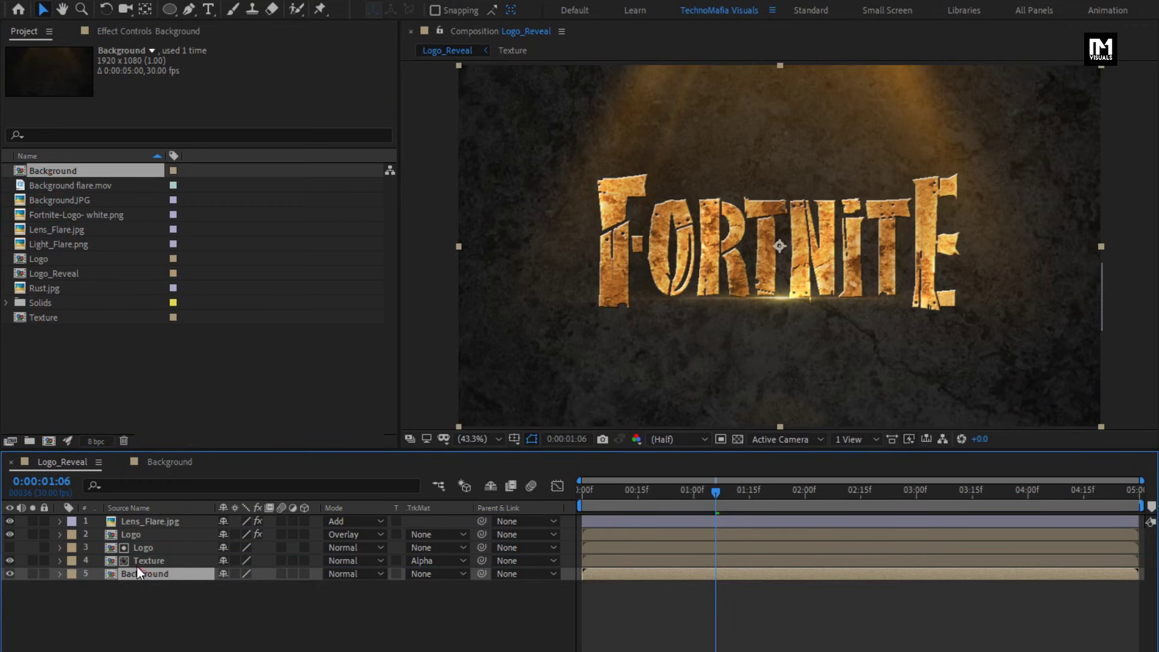
Apply Optics Compensation to Background and keyframe Field Of View at 120.3 at the start
left_click(959, 52)
type("photo")
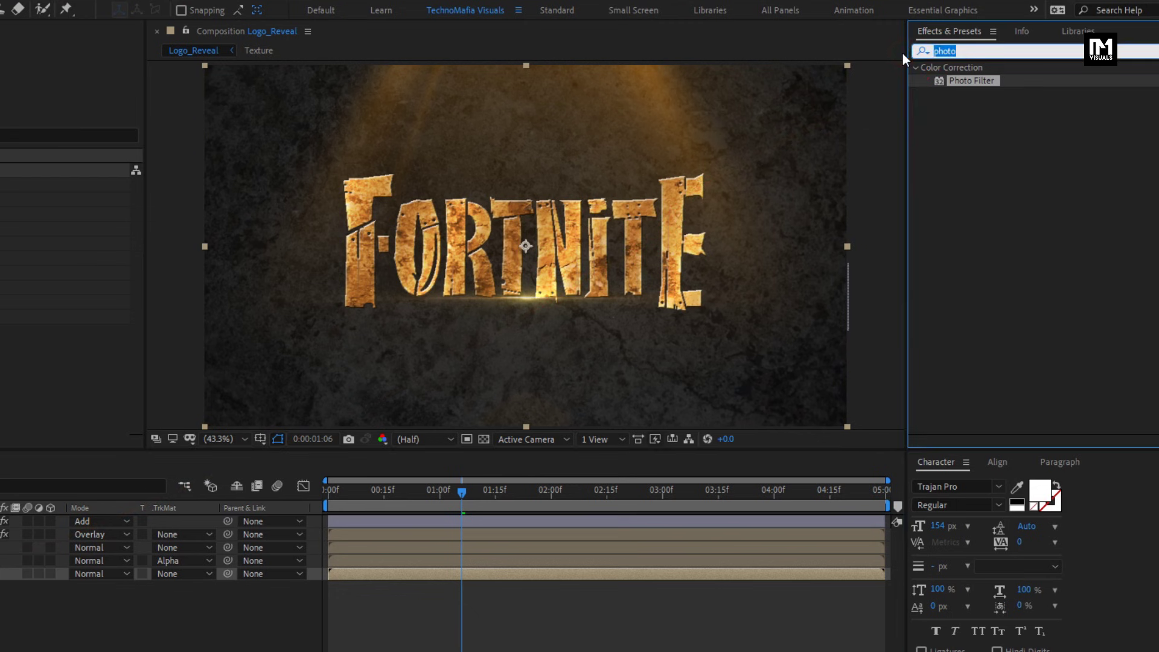
type("opti")
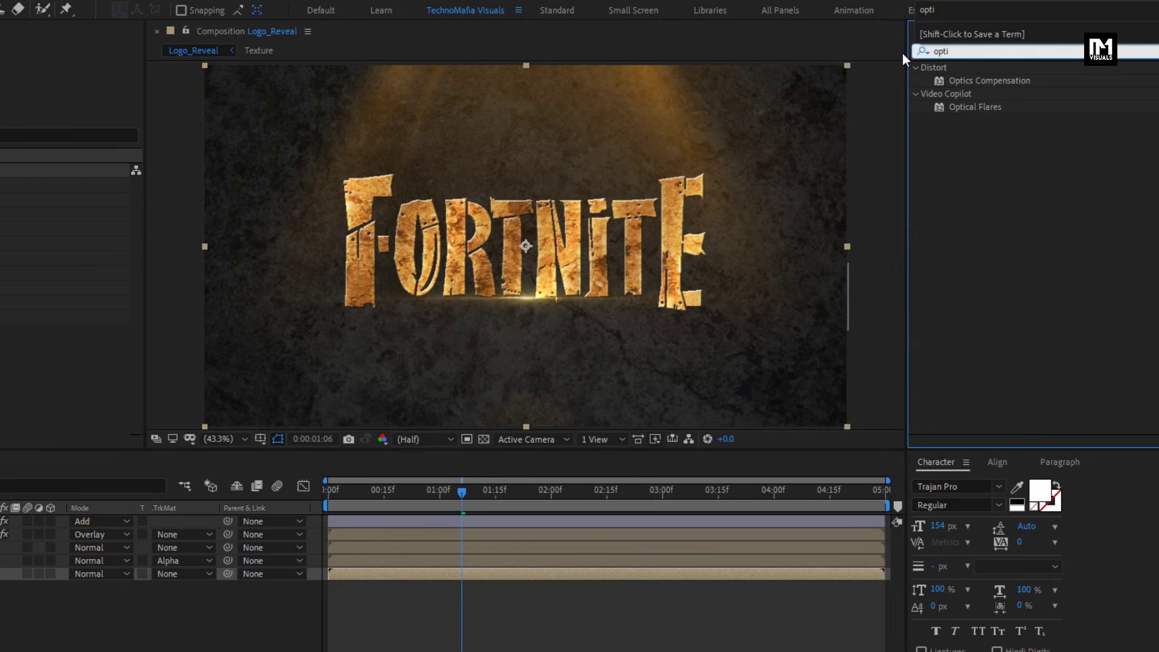
double_click(956, 81)
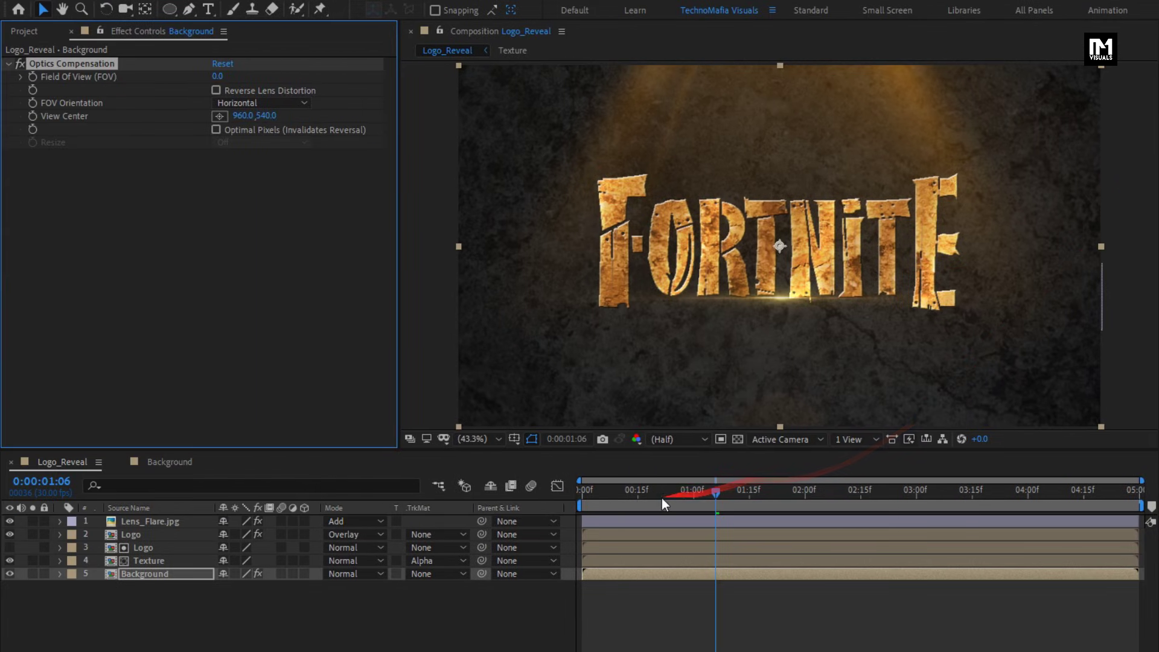
left_click_drag(462, 492, 332, 490)
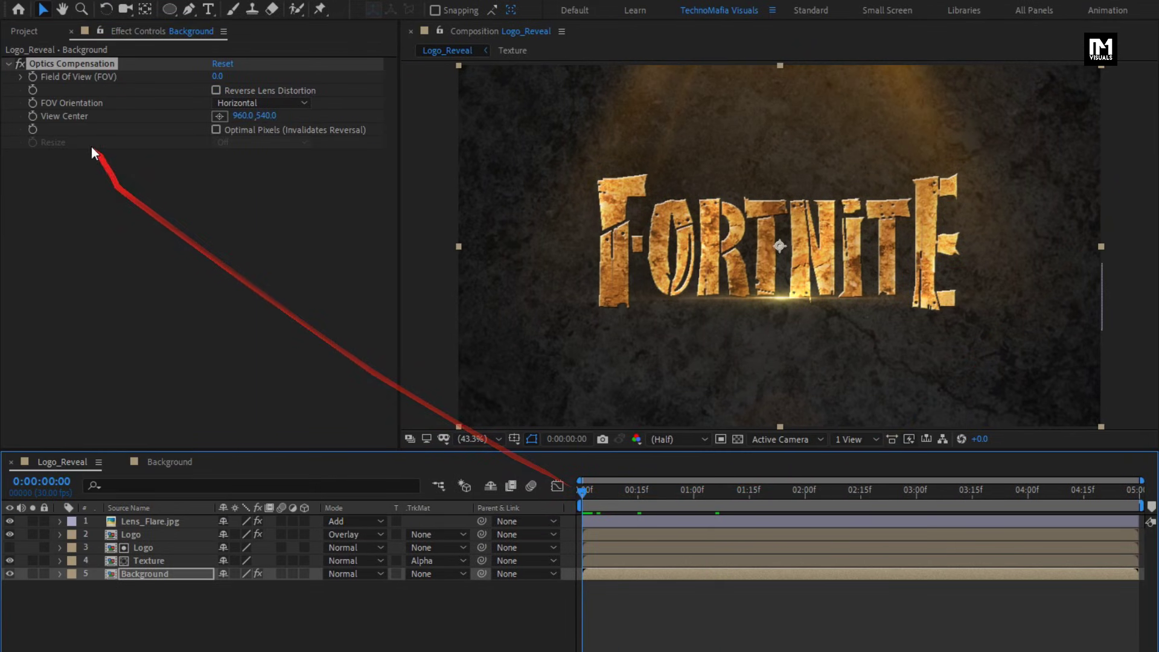
left_click(33, 76)
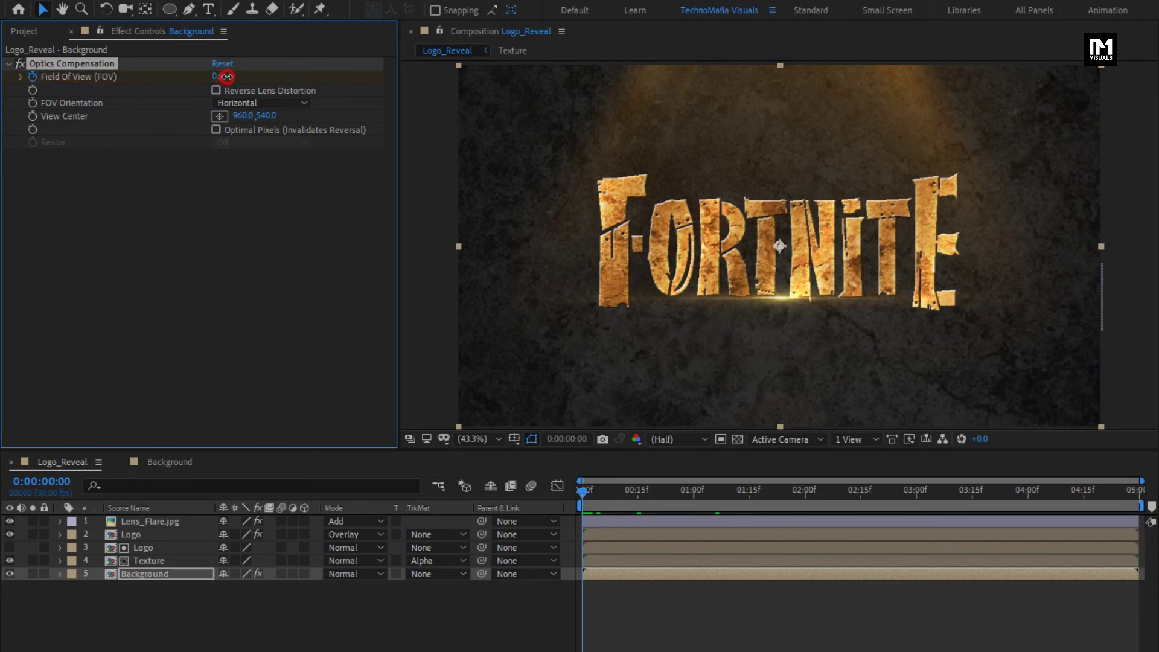
left_click_drag(285, 74, 1142, 72)
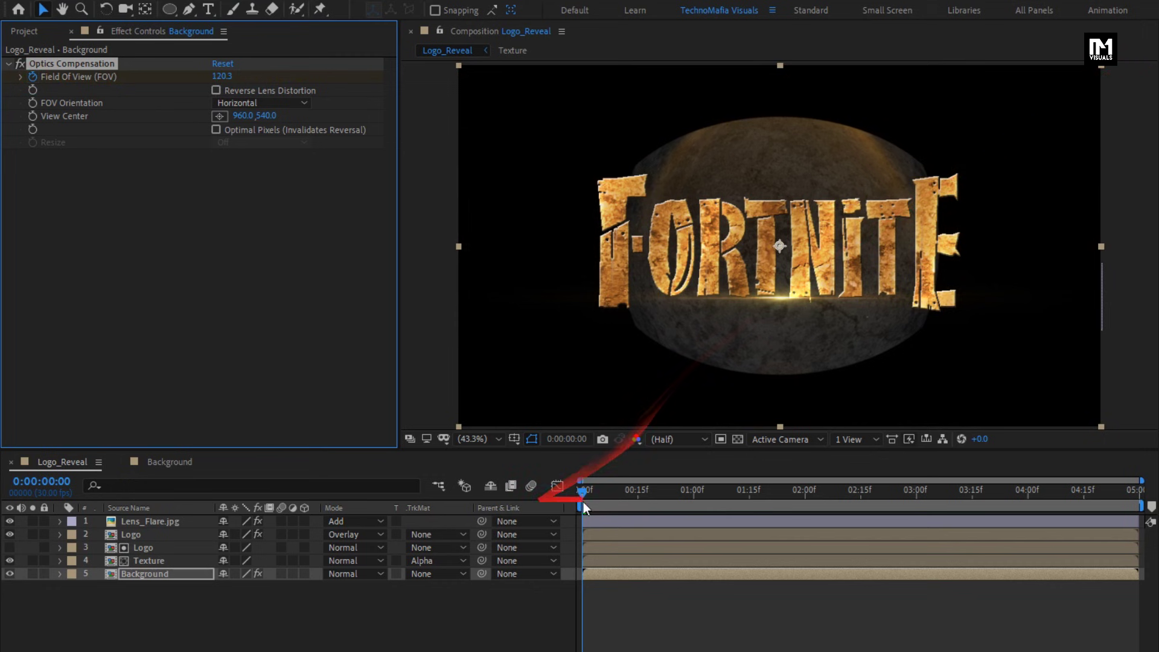
Keyframe Field Of View to 0 at the comp's end and enable Reverse Lens Distortion
left_click_drag(581, 490, 1138, 489)
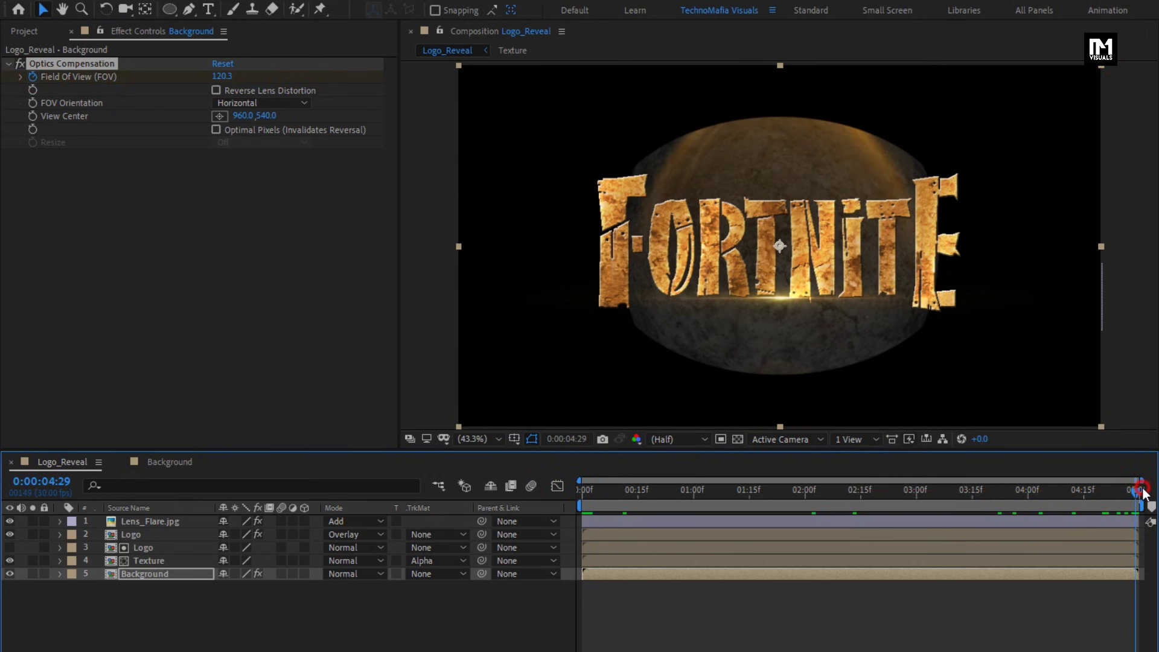
left_click(225, 77)
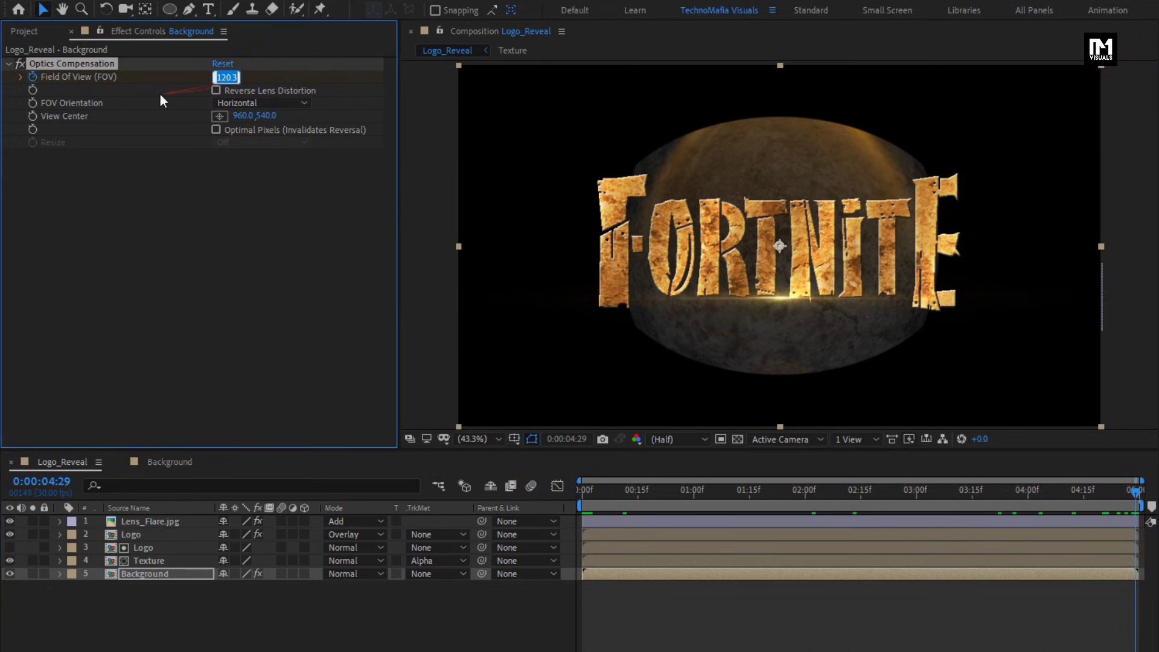
key("Return")
left_click_drag(585, 491, 804, 491)
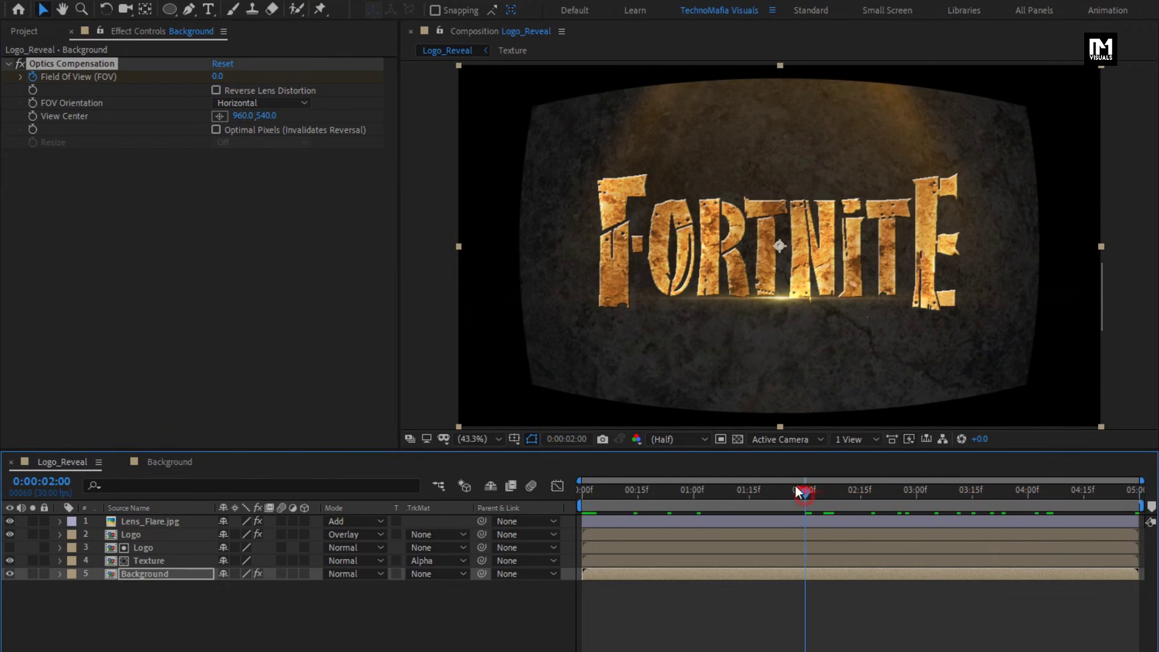
left_click(217, 90)
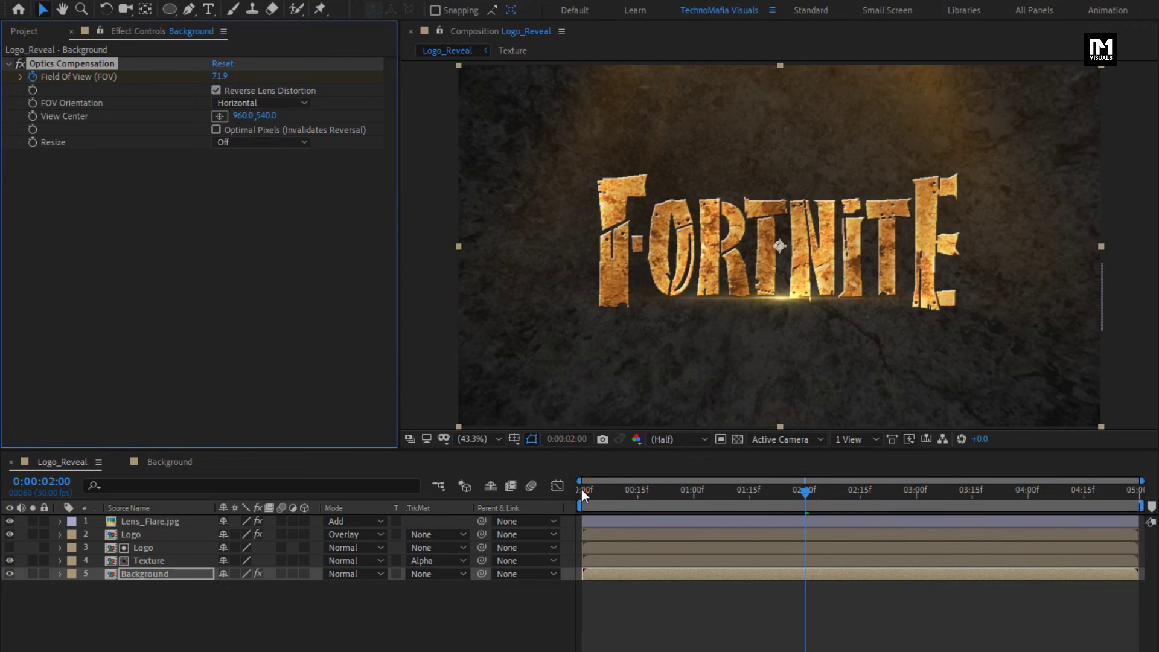
left_click_drag(581, 490, 1022, 482)
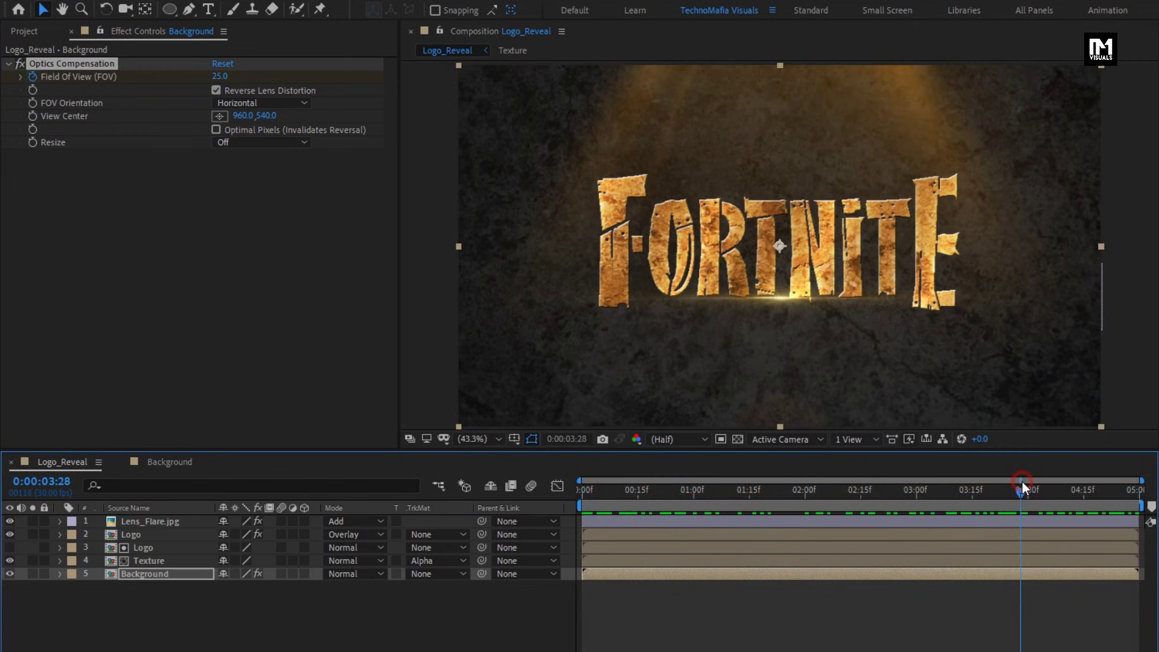
Make the Background, Texture, Logo and Lens_Flare.jpg layers 3D
left_click(154, 574)
left_click(305, 574)
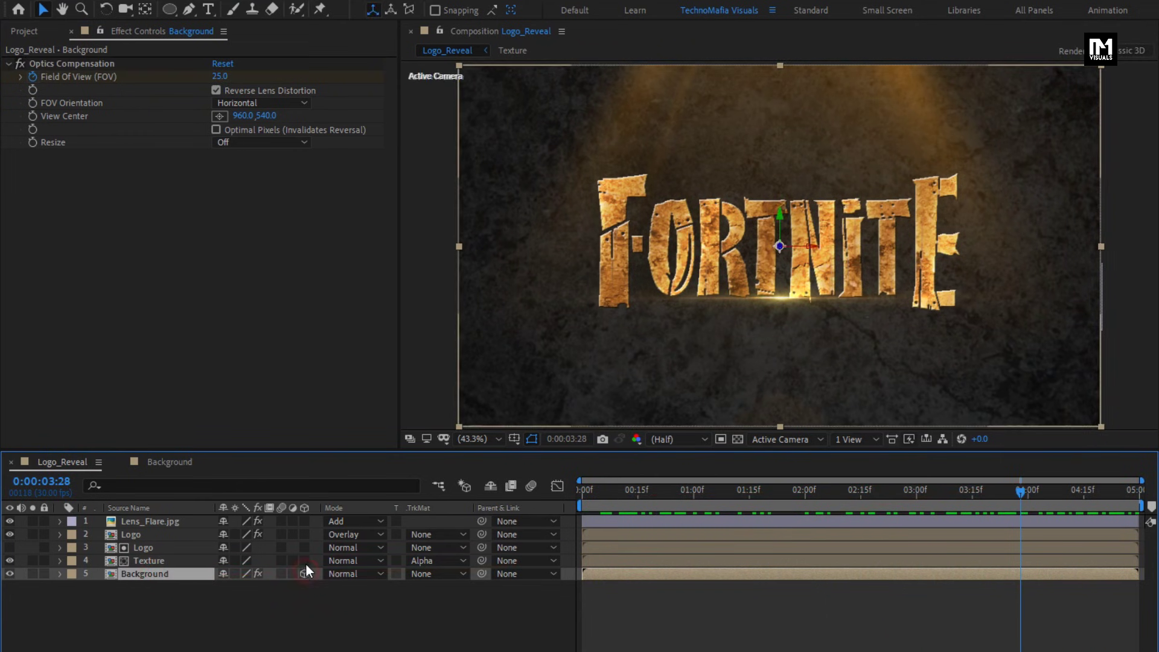
left_click(306, 556)
left_click(306, 534)
left_click(307, 521)
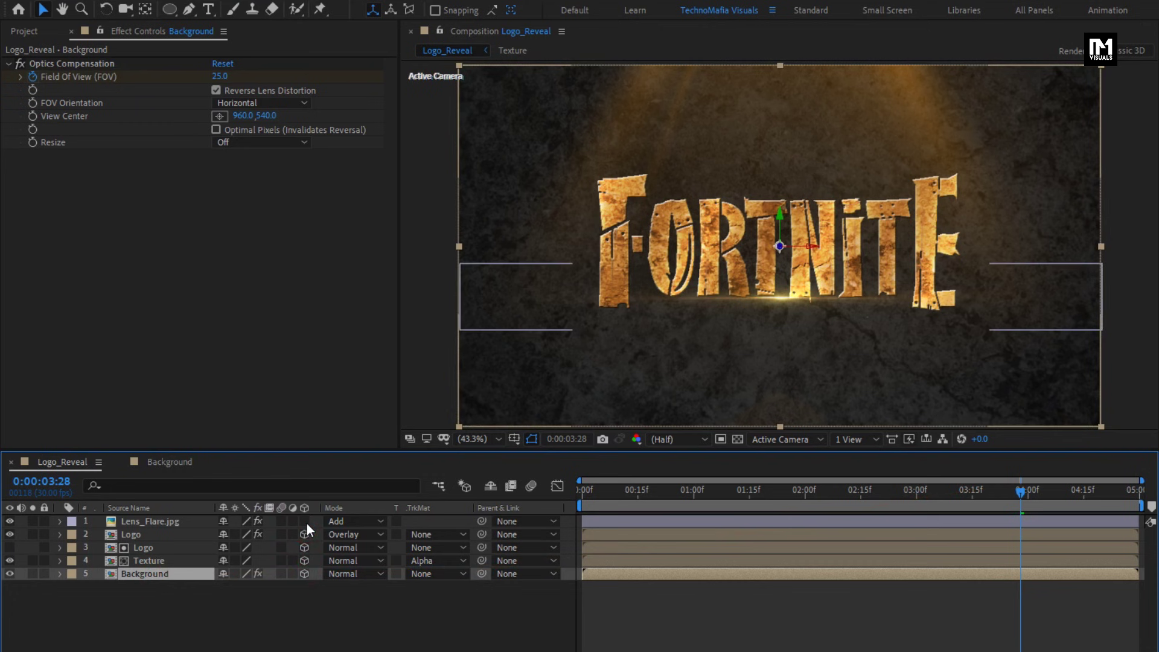
left_click(302, 588)
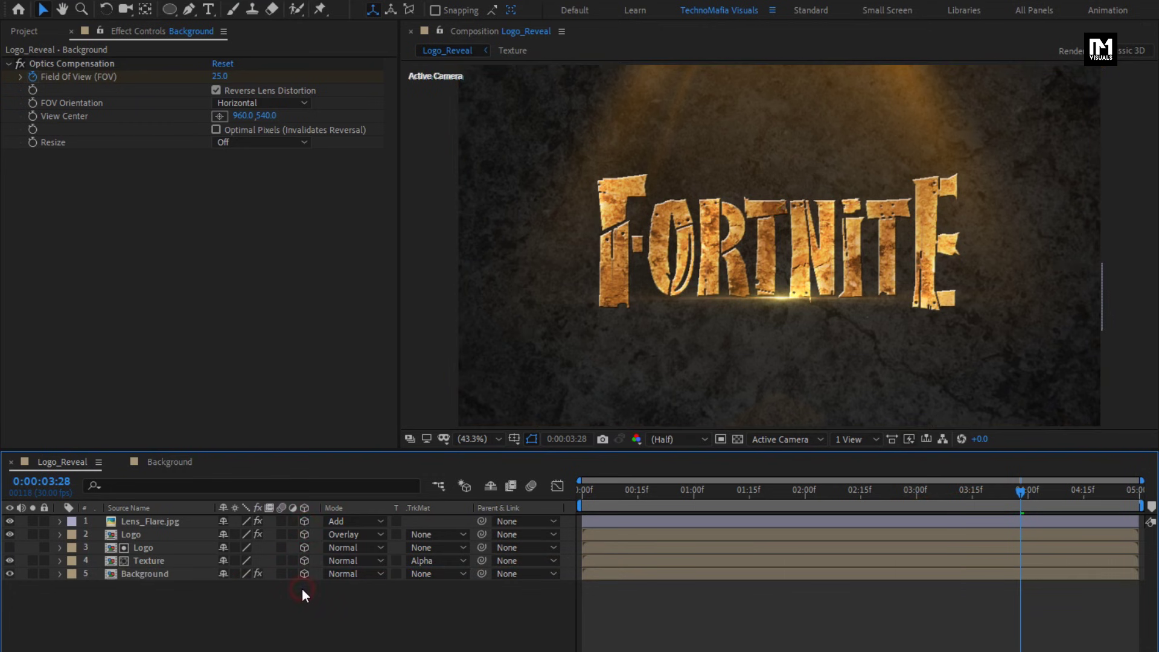
Add a Camera 1 layer and a 3D Null 1 layer
right_click(413, 521)
mouse_move(565, 531)
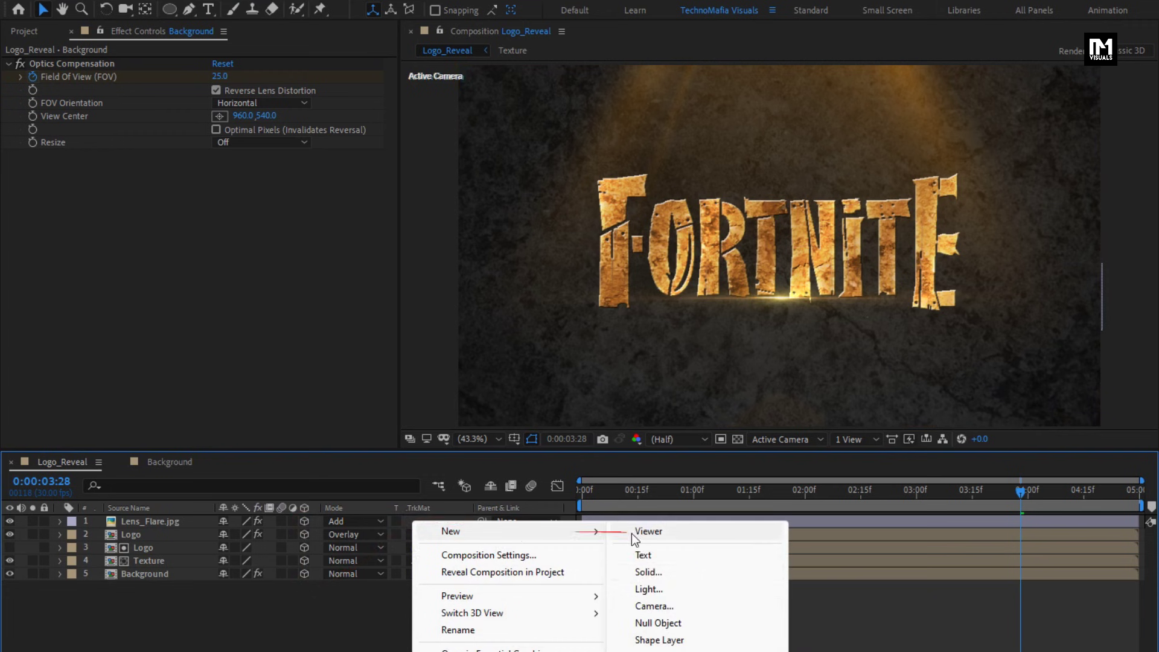
left_click(653, 602)
left_click(893, 534)
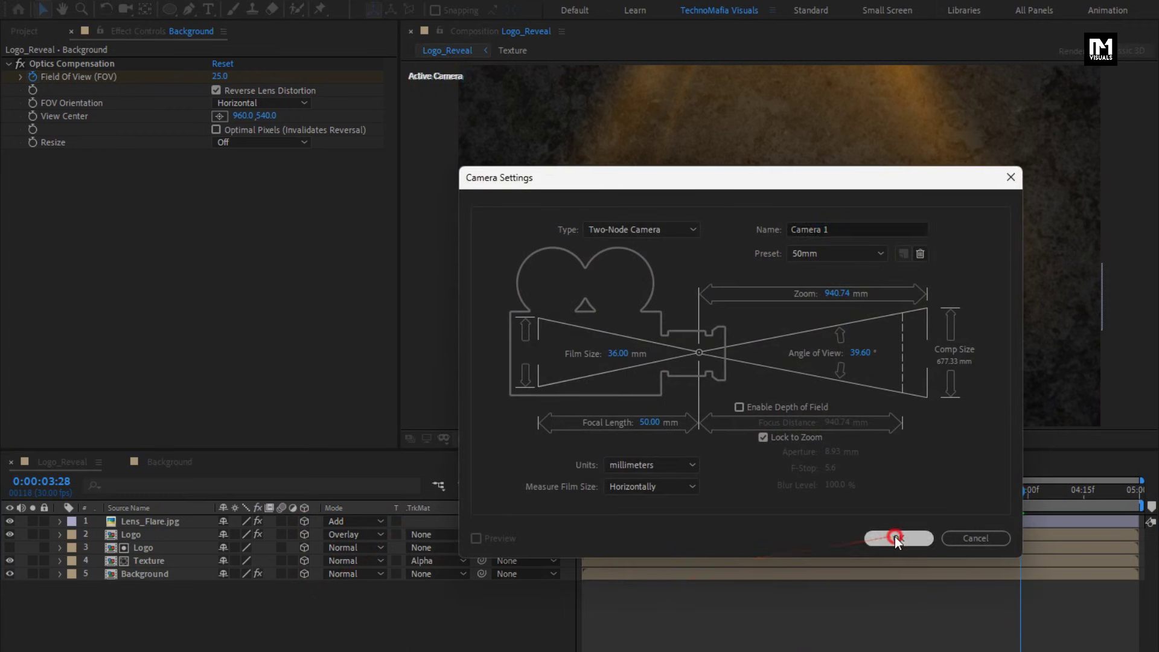
right_click(418, 531)
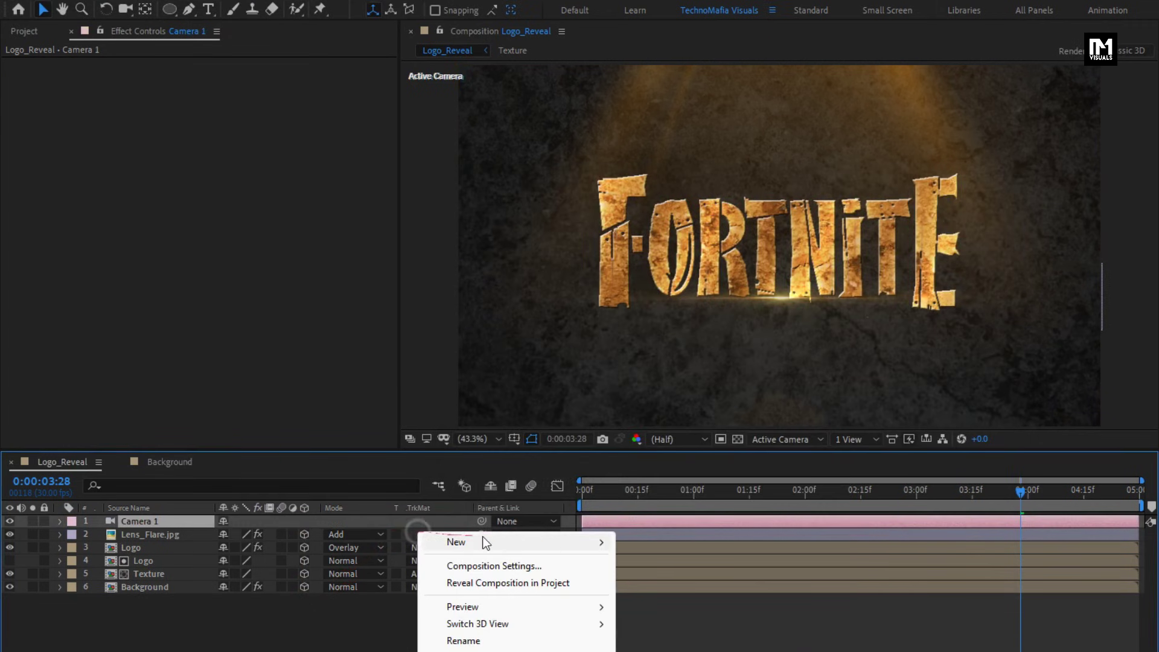
mouse_move(552, 542)
left_click(653, 633)
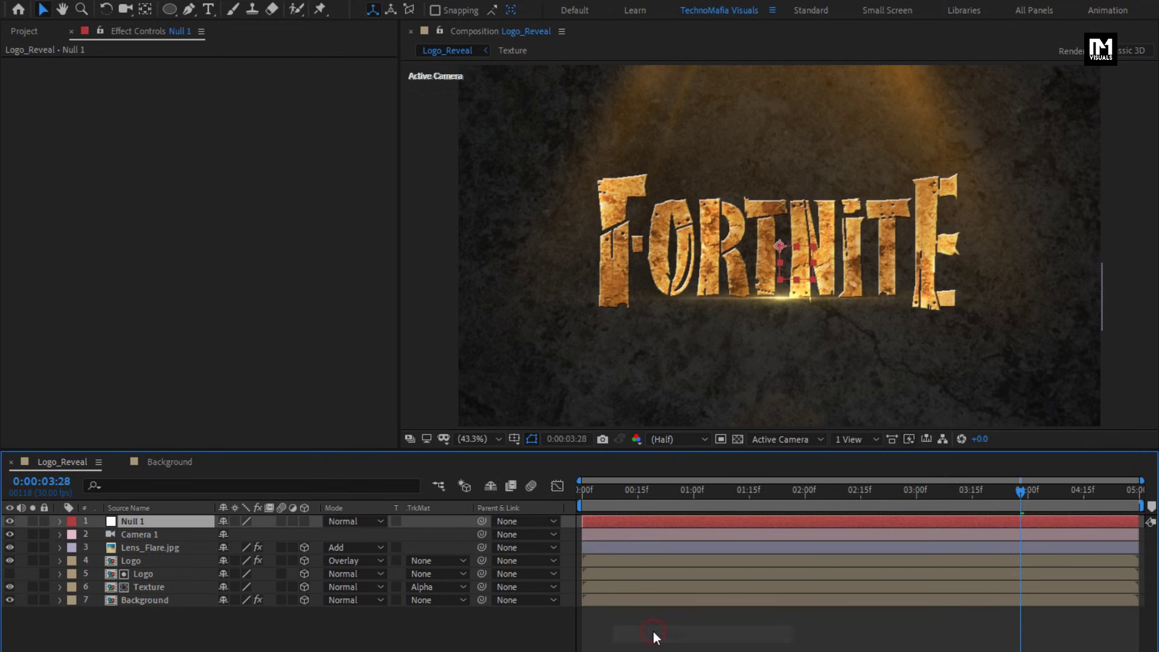
left_click(304, 520)
Parent Camera 1 to Null 1 and show Null 1's Position near the timeline end
left_click(142, 534)
left_click(506, 536)
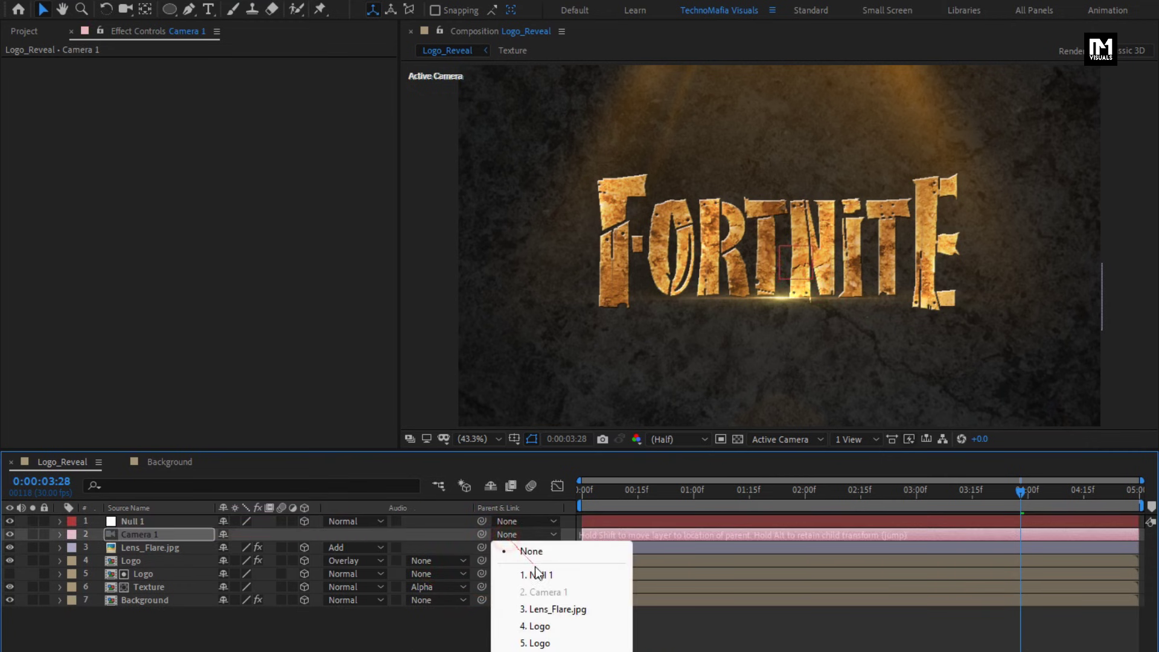
left_click(539, 572)
left_click(151, 521)
key("p")
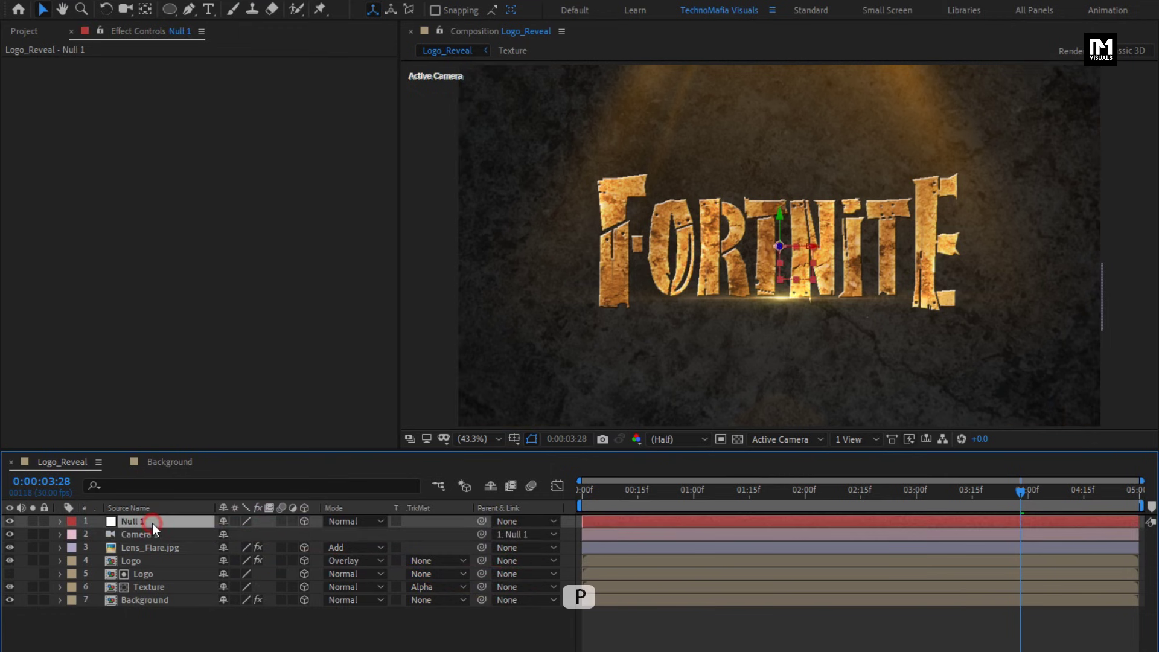
key("p")
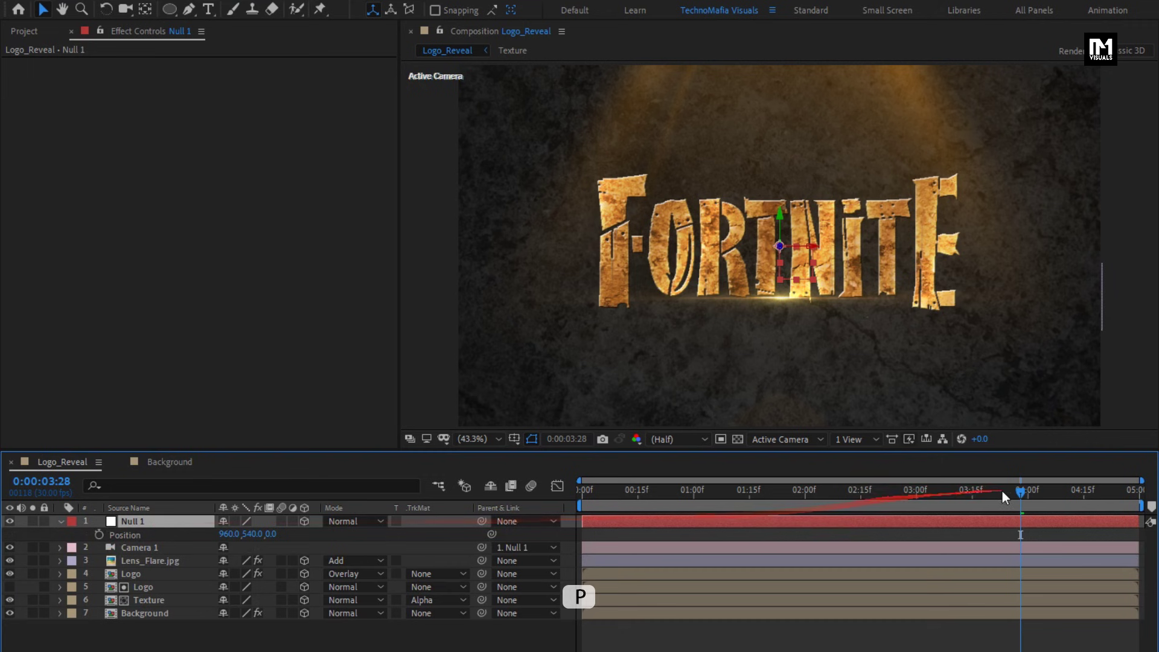
left_click_drag(1020, 489, 1144, 493)
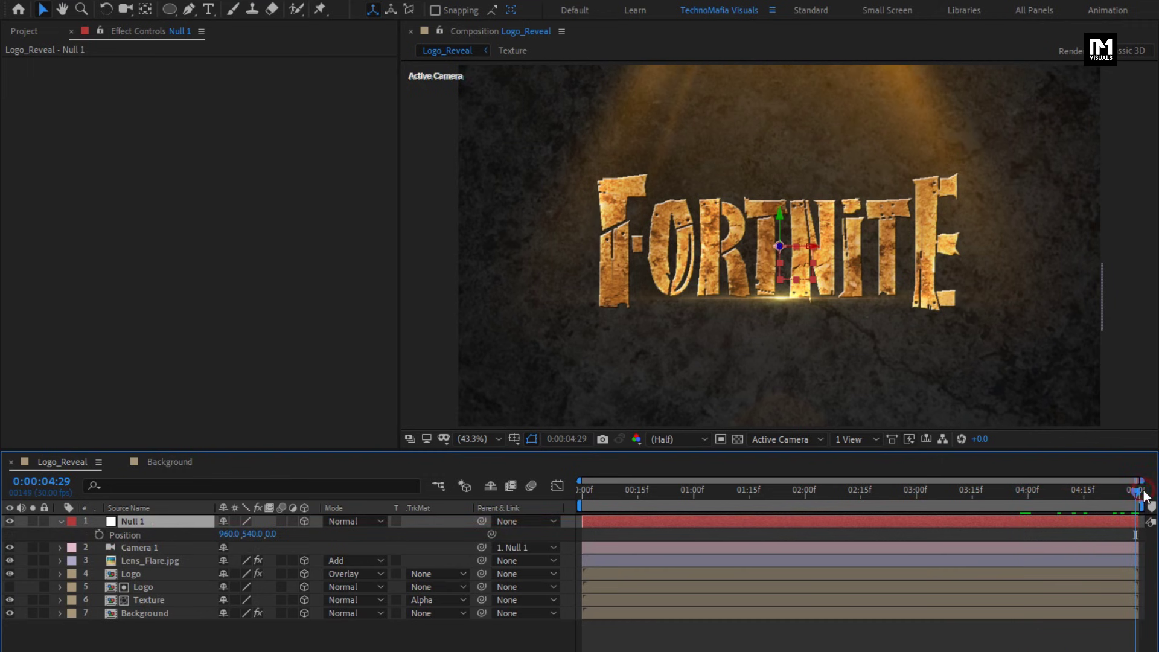
Keyframe Null 1's Position at the end, then push its Z to about 2637 at 0:00
left_click(99, 534)
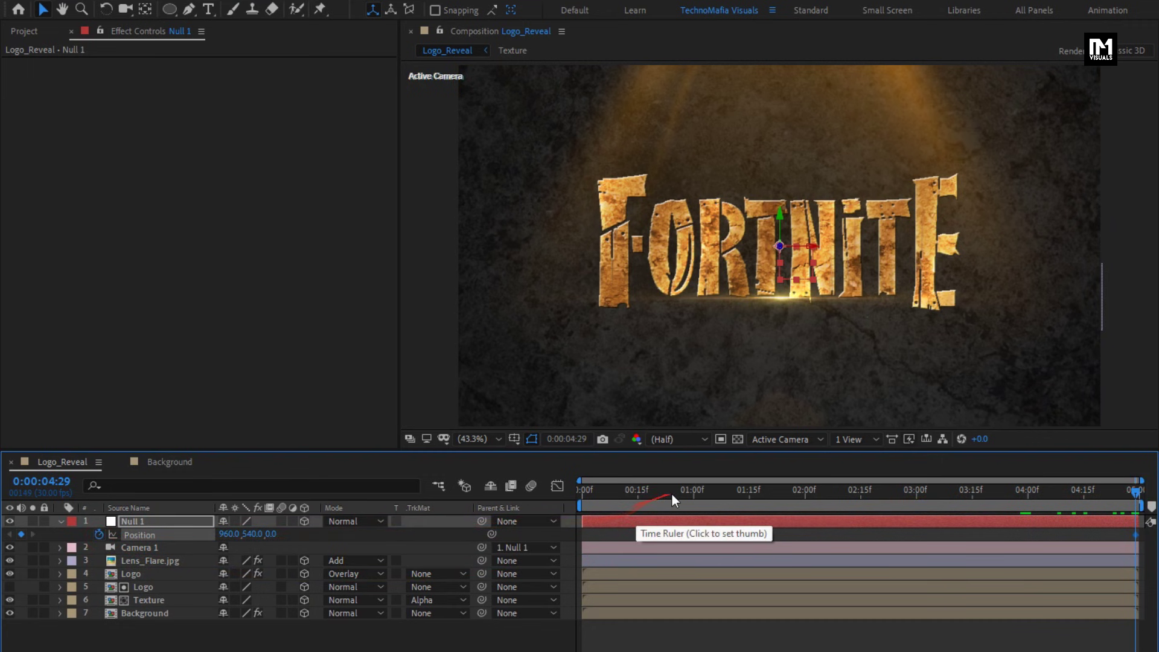
left_click_drag(686, 493, 570, 494)
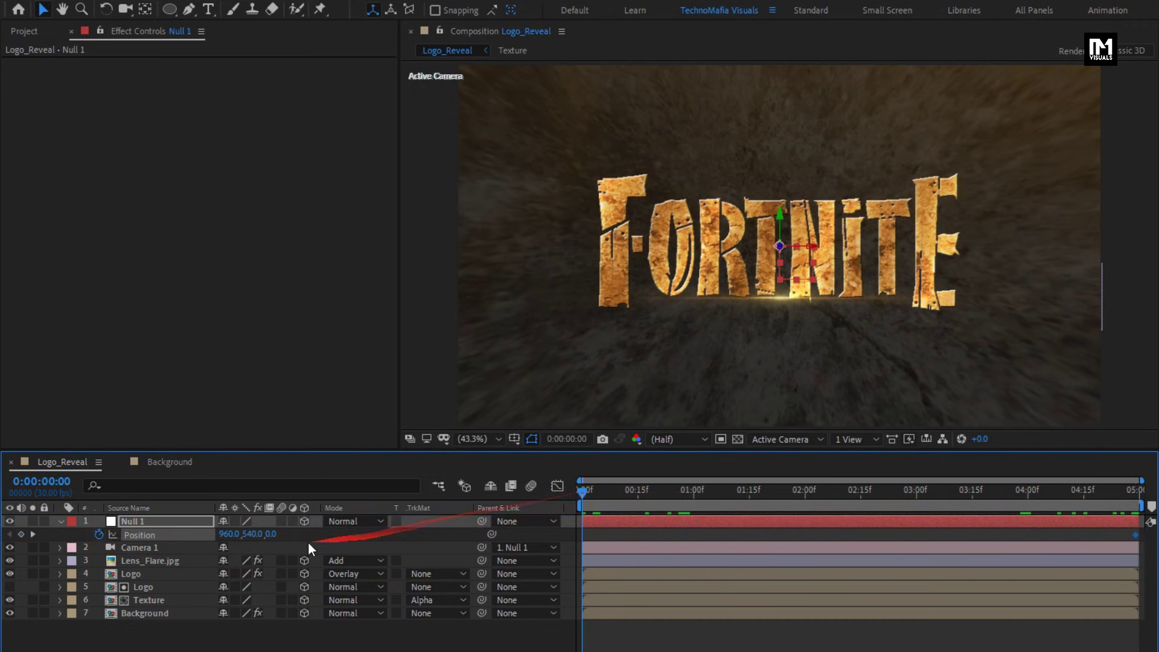
left_click_drag(272, 537, 390, 545)
left_click_drag(273, 534, 626, 527)
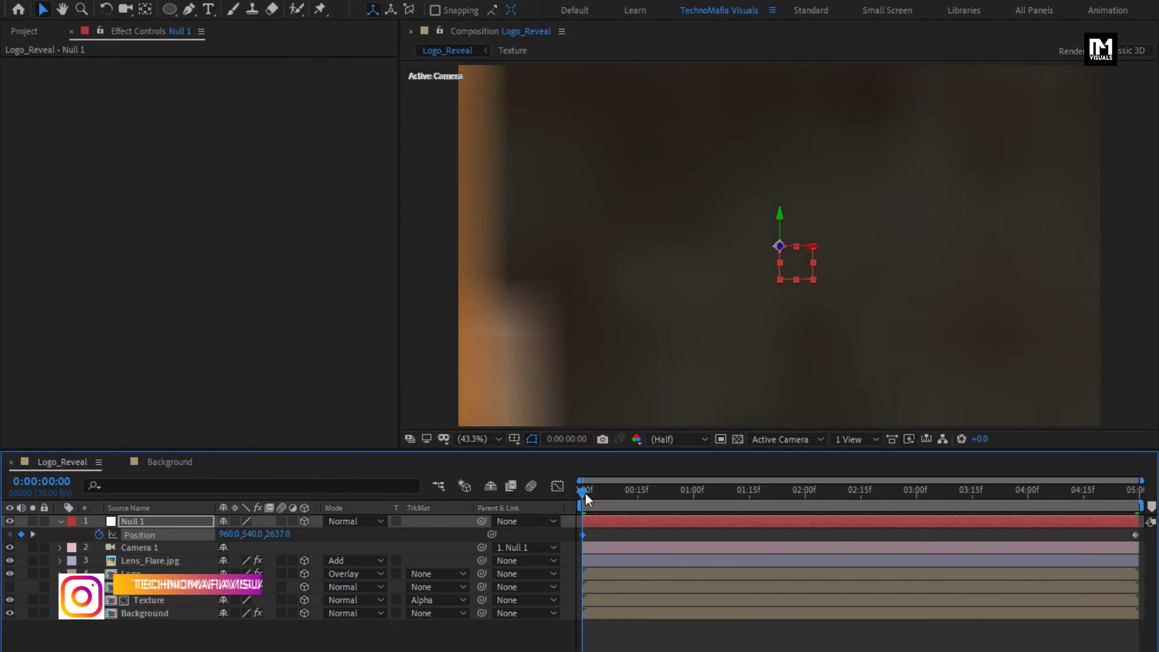
left_click_drag(585, 491, 1107, 496)
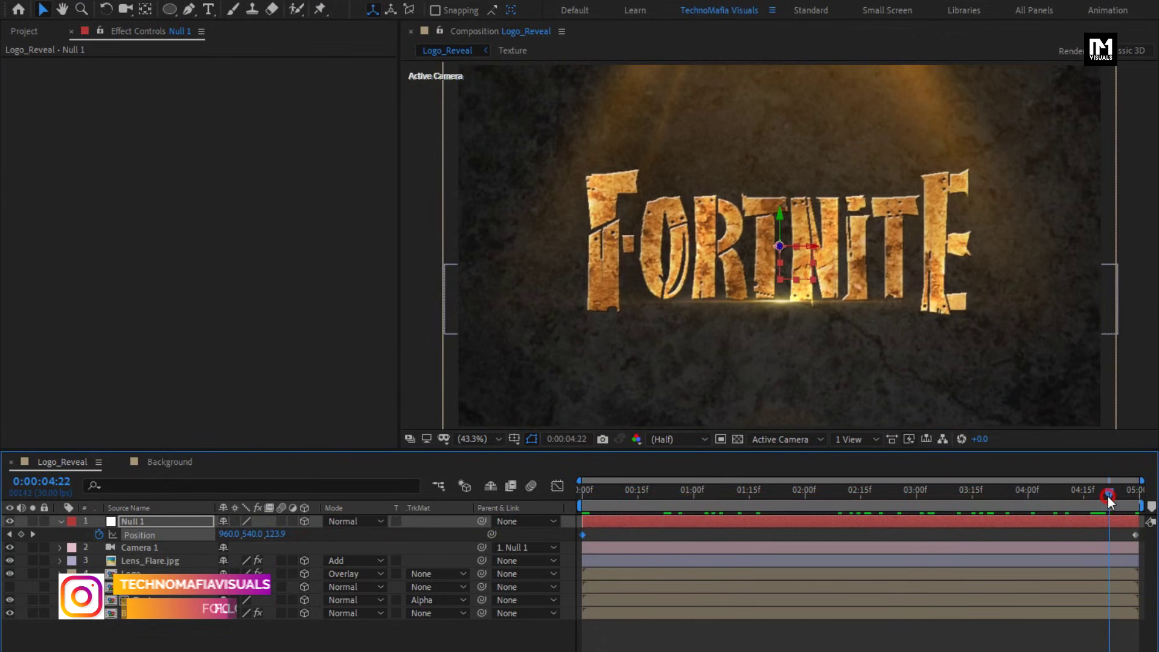
Easy Ease the Position keyframes and shape the speed graph for a fast start and long ease-out
right_click(1135, 535)
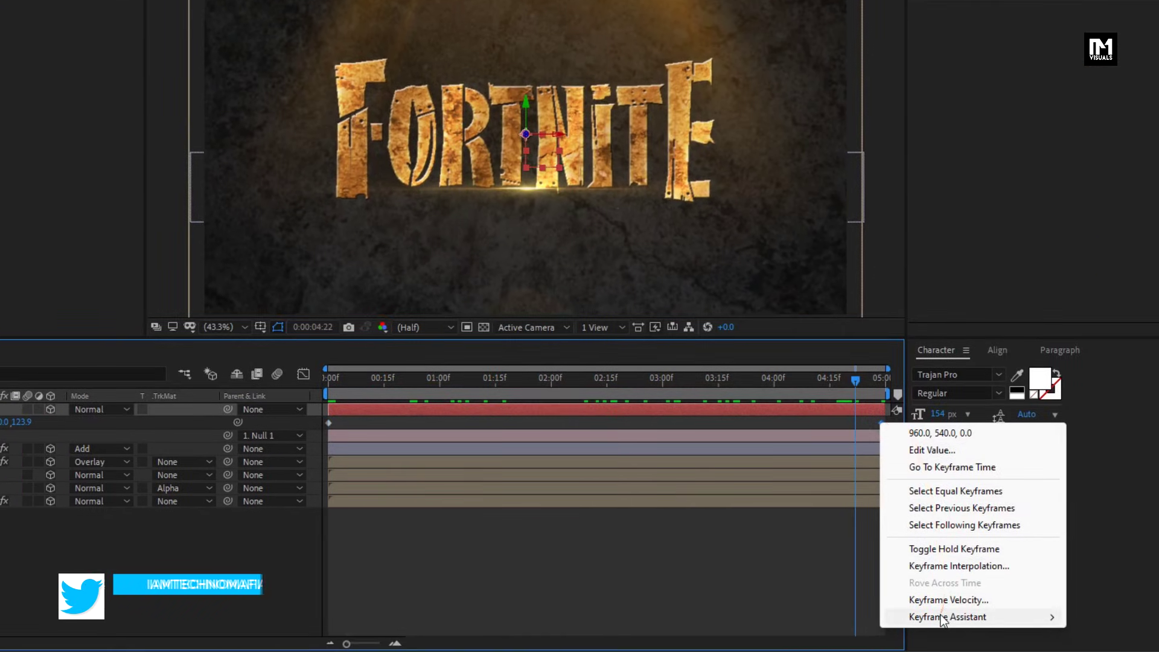
mouse_move(1158, 651)
left_click(638, 498)
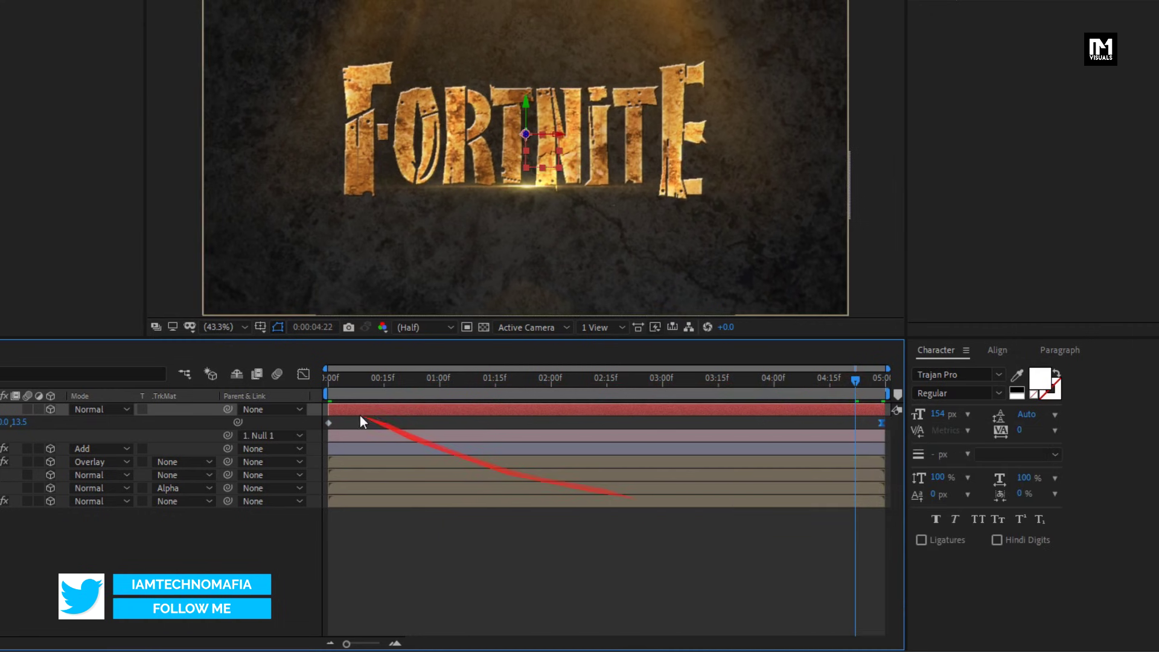
left_click(302, 377)
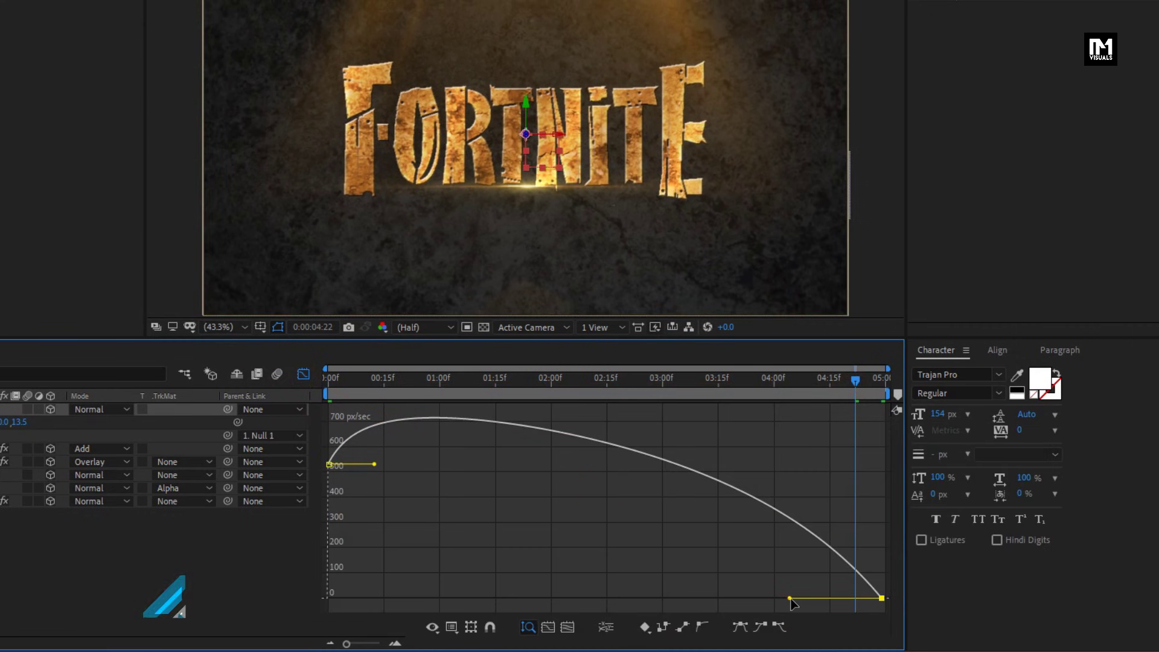
left_click_drag(789, 596, 555, 597)
left_click_drag(376, 556, 351, 553)
mouse_move(337, 390)
left_mouse_down()
mouse_move(830, 387)
mouse_move(752, 384)
left_mouse_up()
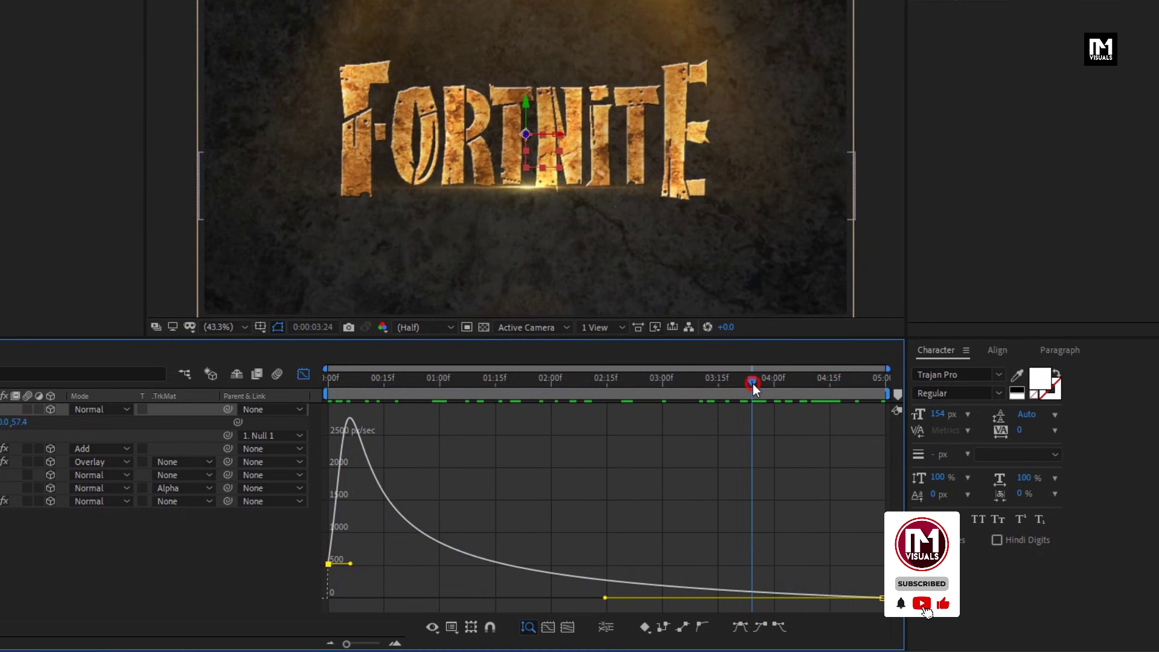
left_click(305, 377)
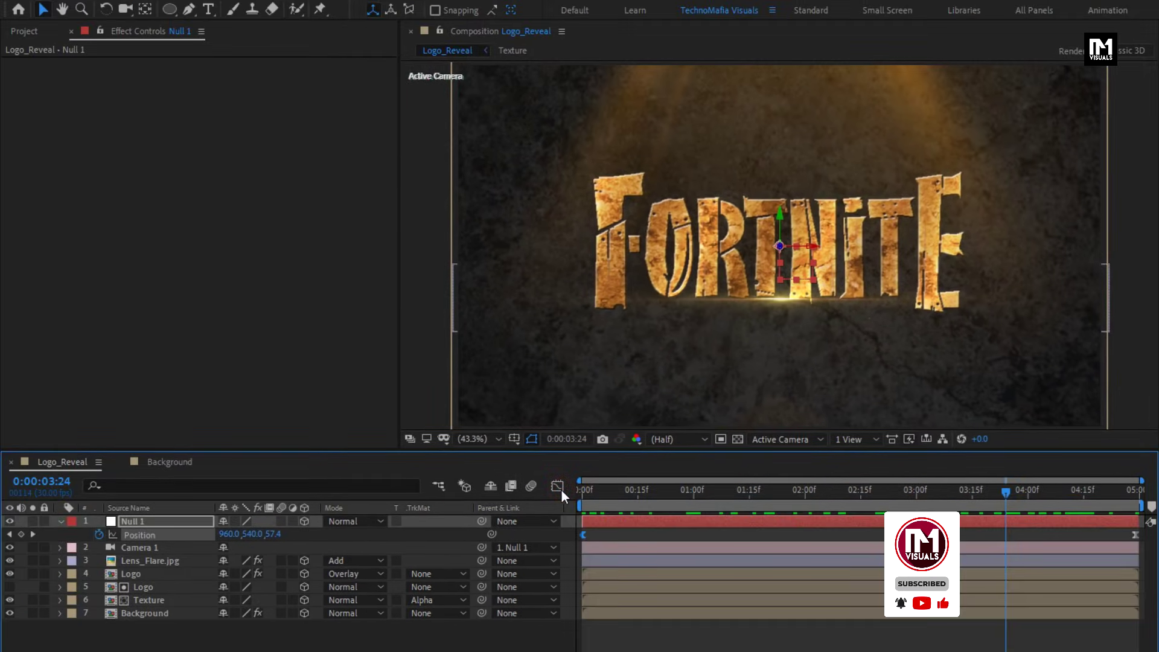
left_click(60, 522)
left_click_drag(63, 523, 122, 596)
Create a new black solid layer, Black Solid 1
left_click(149, 627)
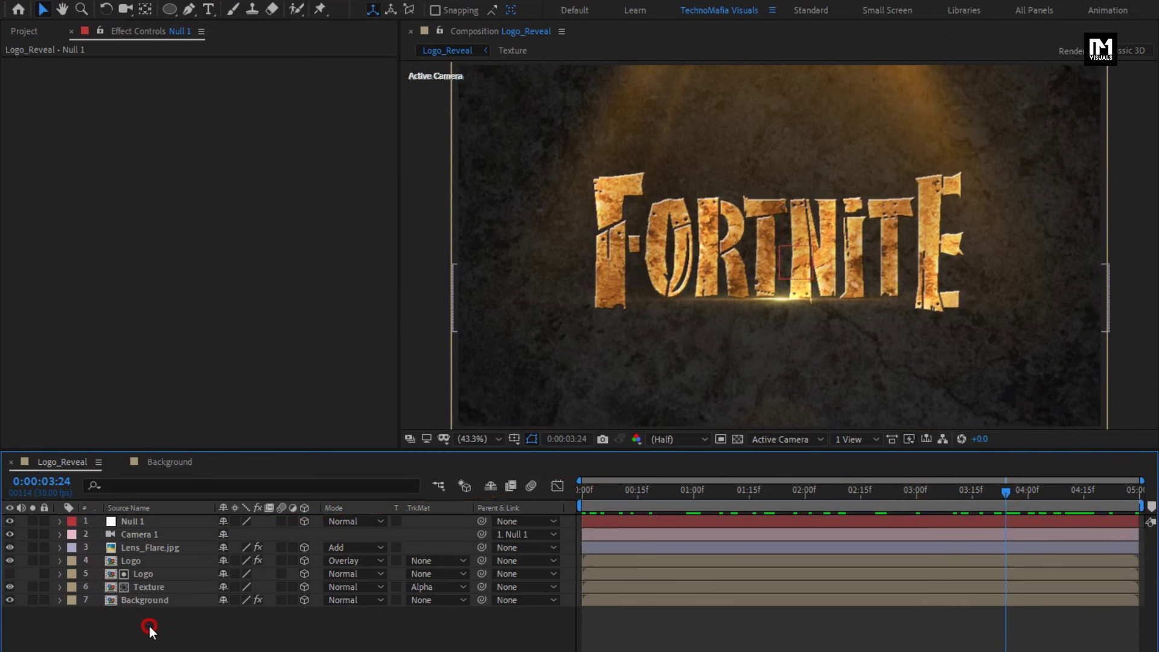
right_click(326, 534)
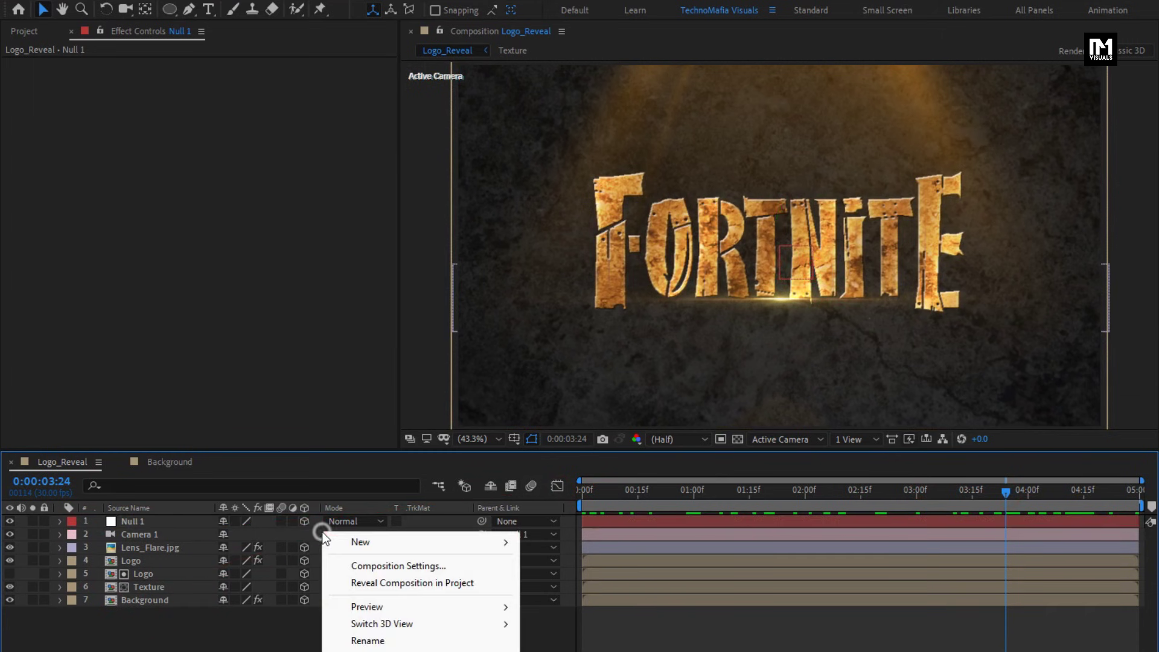
mouse_move(401, 543)
left_click(584, 582)
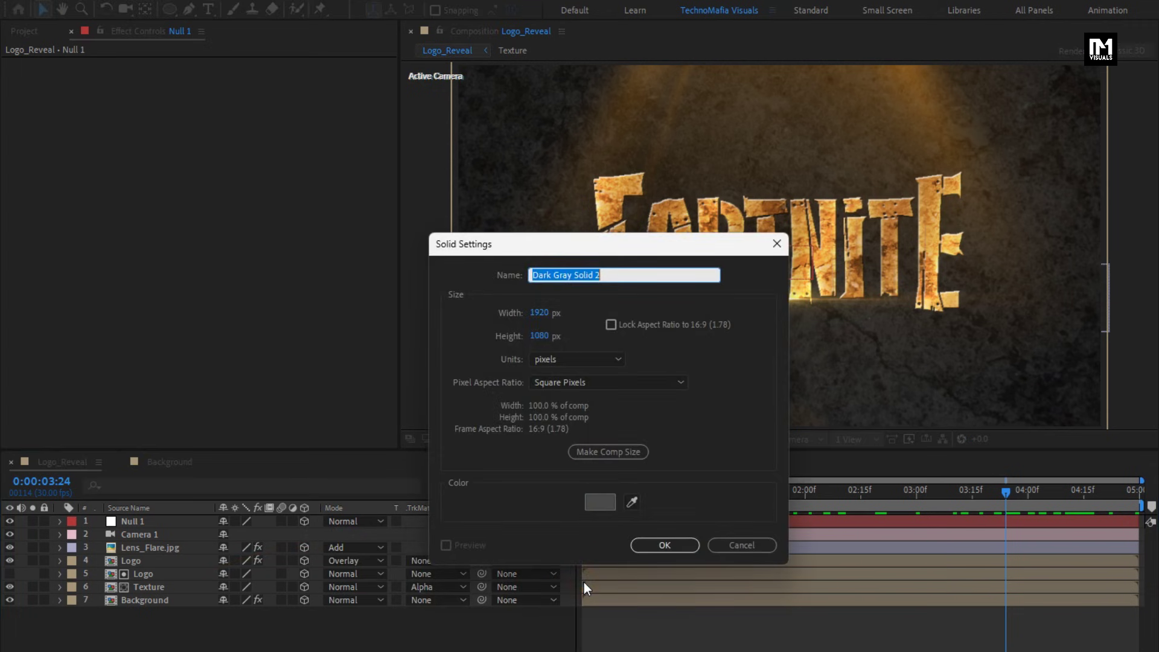
left_click(600, 501)
left_click_drag(338, 494, 94, 503)
left_click(483, 303)
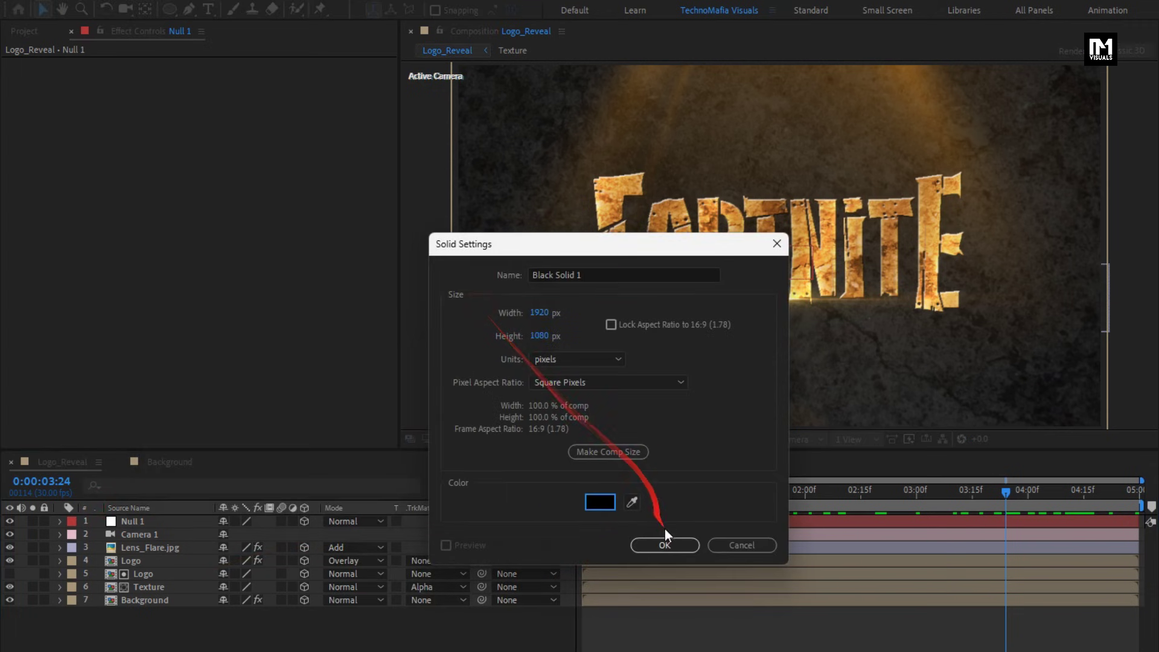
left_click(665, 545)
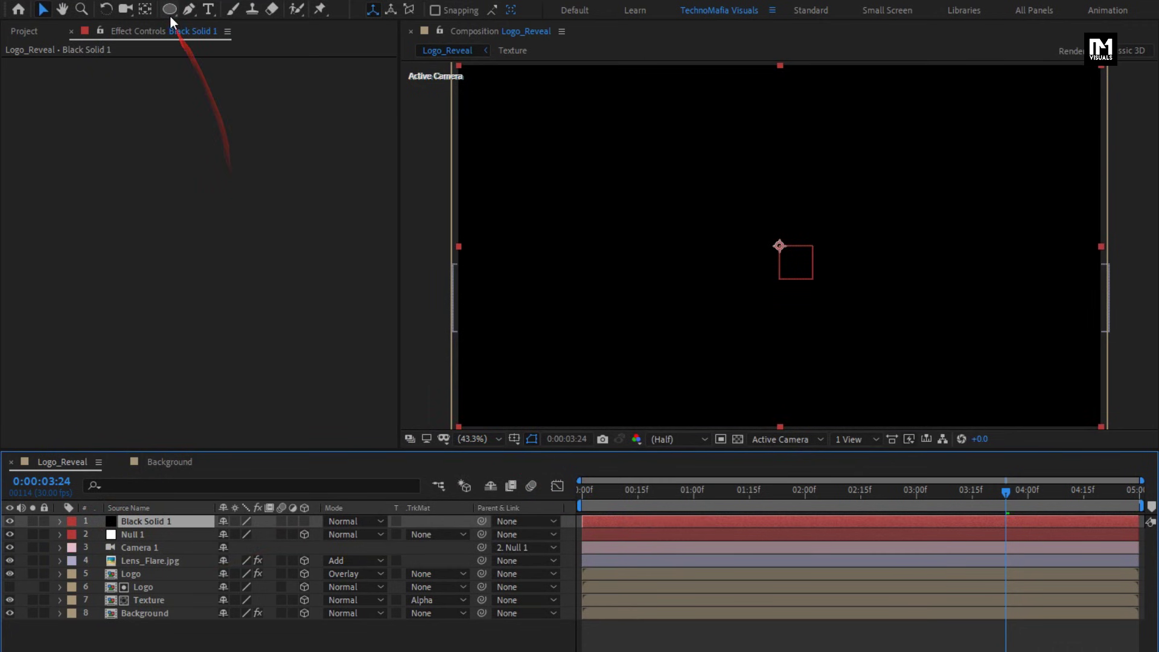
Give the black solid an inverted elliptical mask with 404 px feather and 123 px expansion
double_click(170, 9)
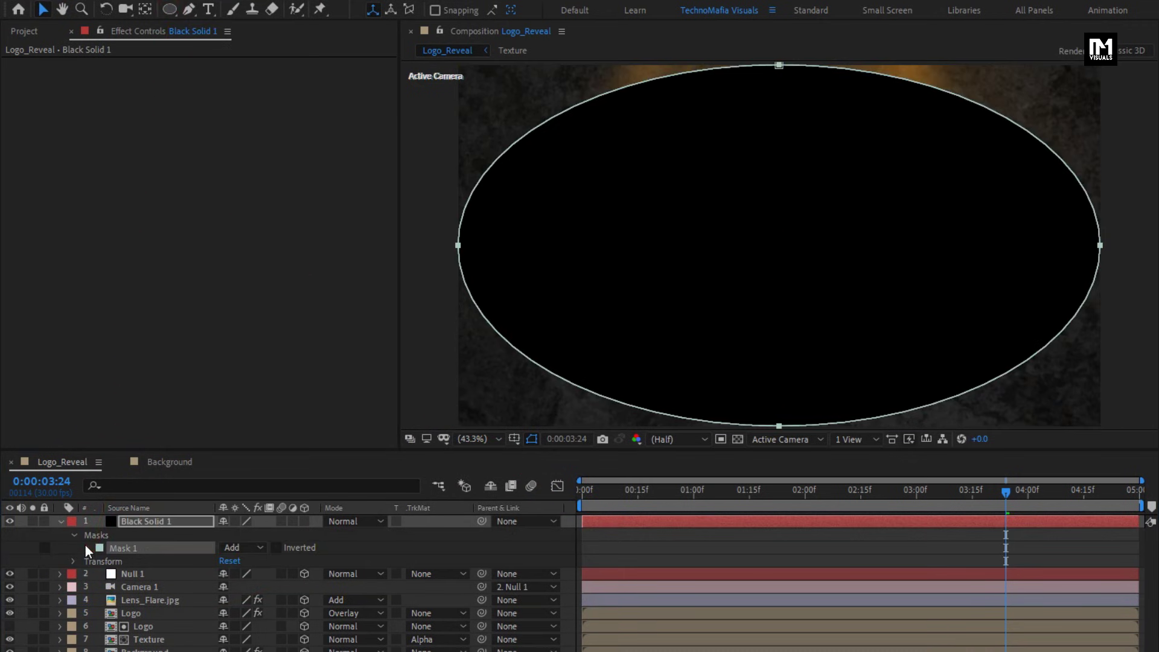
left_click(86, 547)
left_click(277, 547)
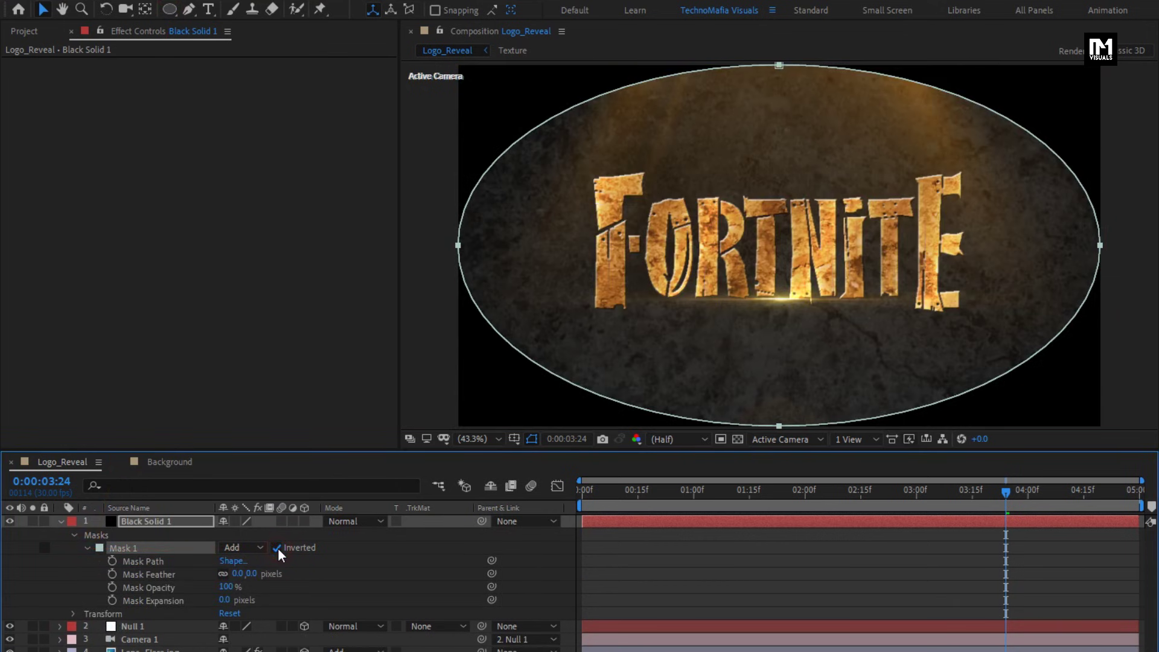
left_click_drag(251, 574, 431, 573)
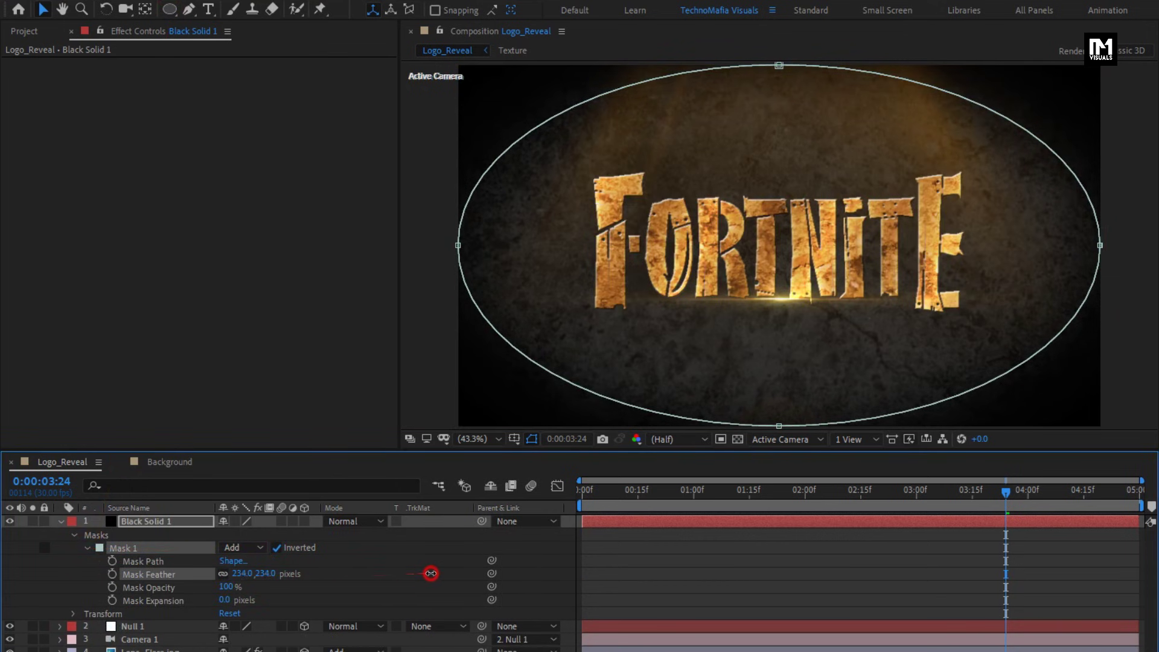
left_click_drag(224, 599, 359, 593)
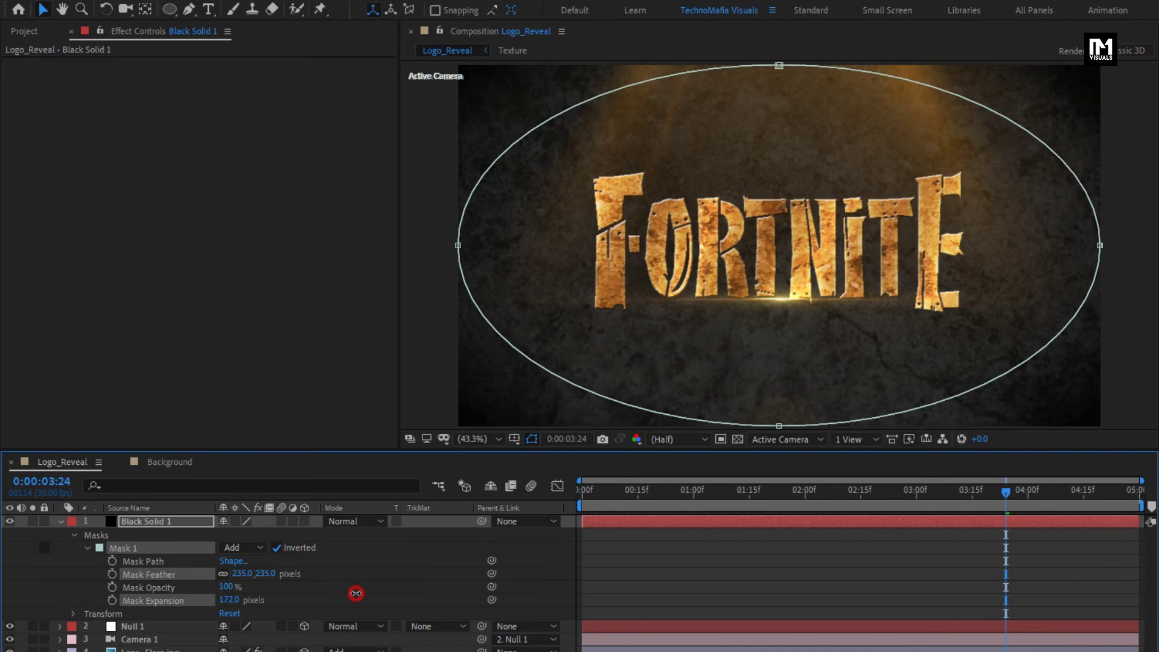
left_click_drag(265, 573, 364, 573)
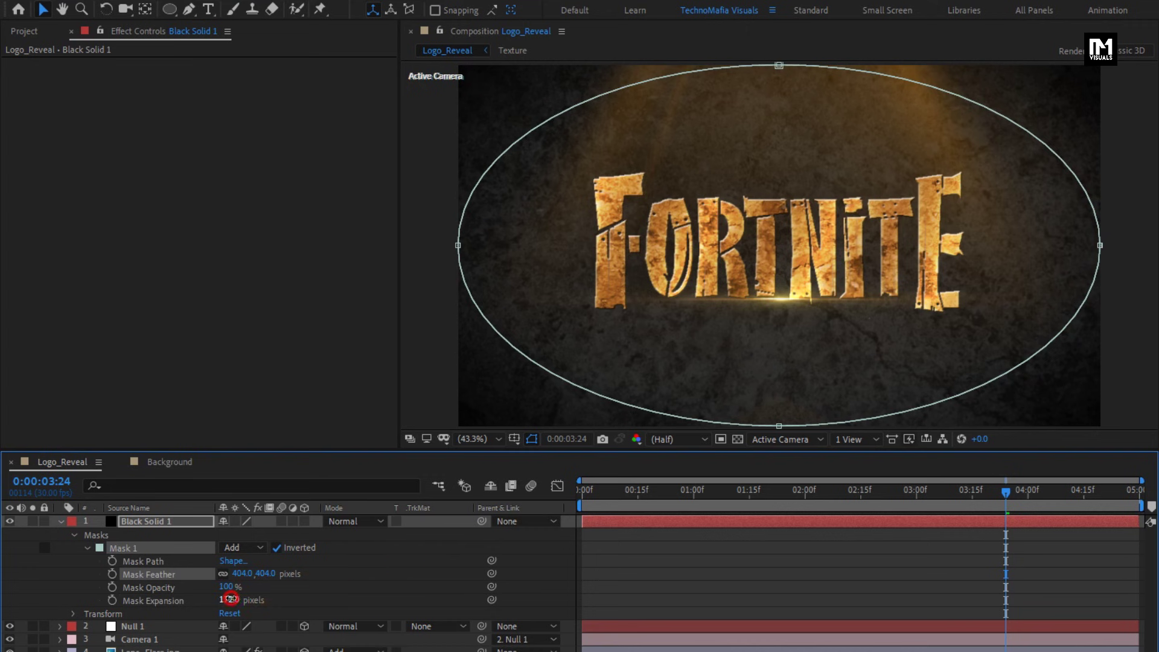
left_click_drag(230, 599, 199, 606)
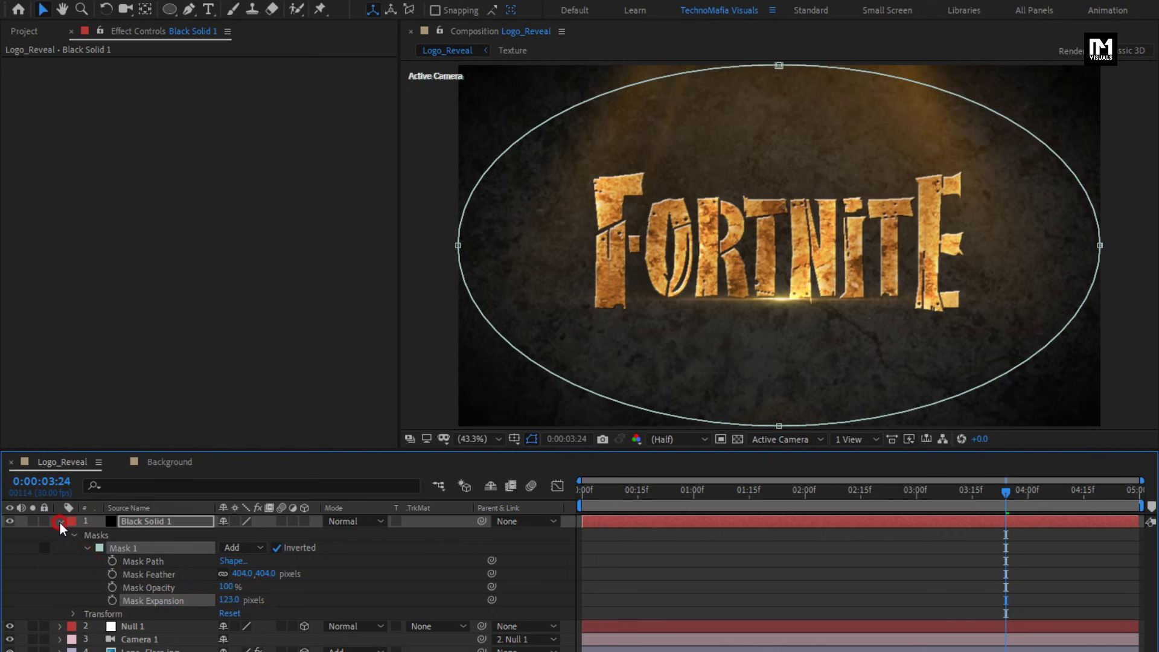
left_click(60, 523)
Add Adjustment Layer 1 and apply the Curves effect to it
right_click(304, 546)
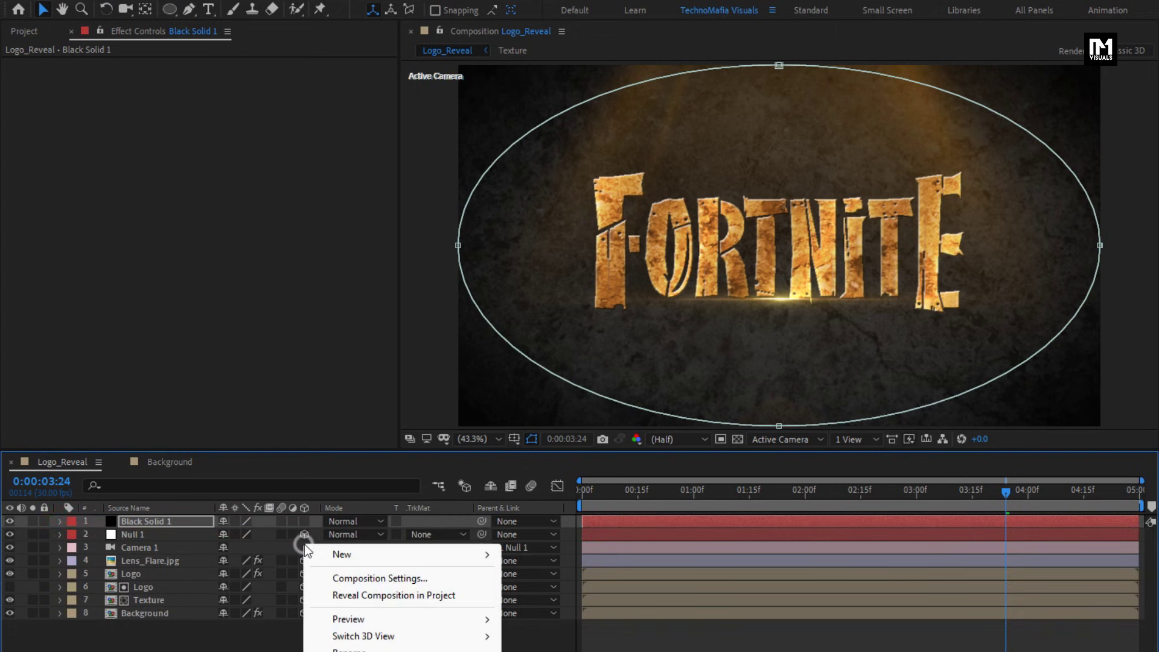
mouse_move(416, 555)
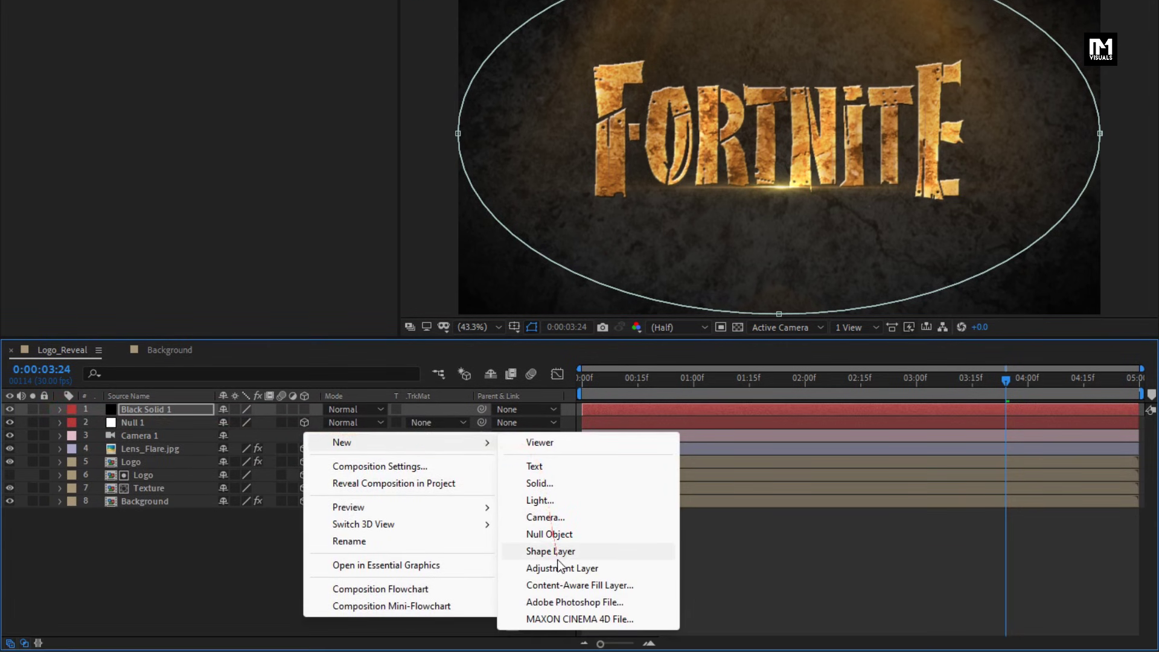
left_click(558, 566)
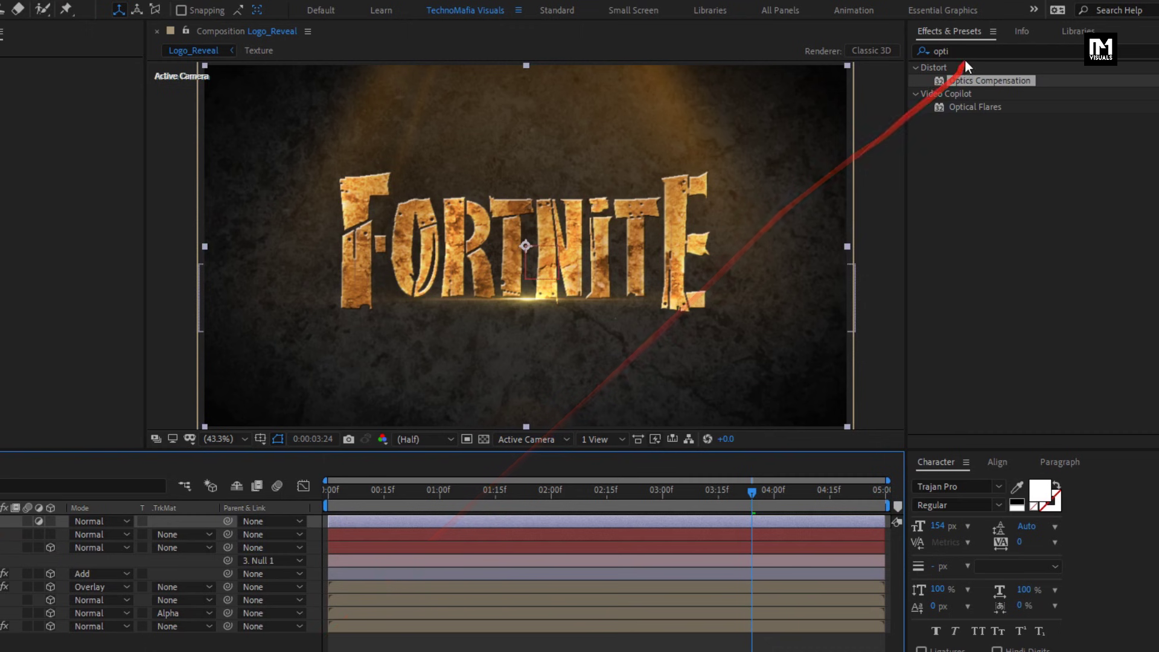
left_click_drag(964, 54, 873, 58)
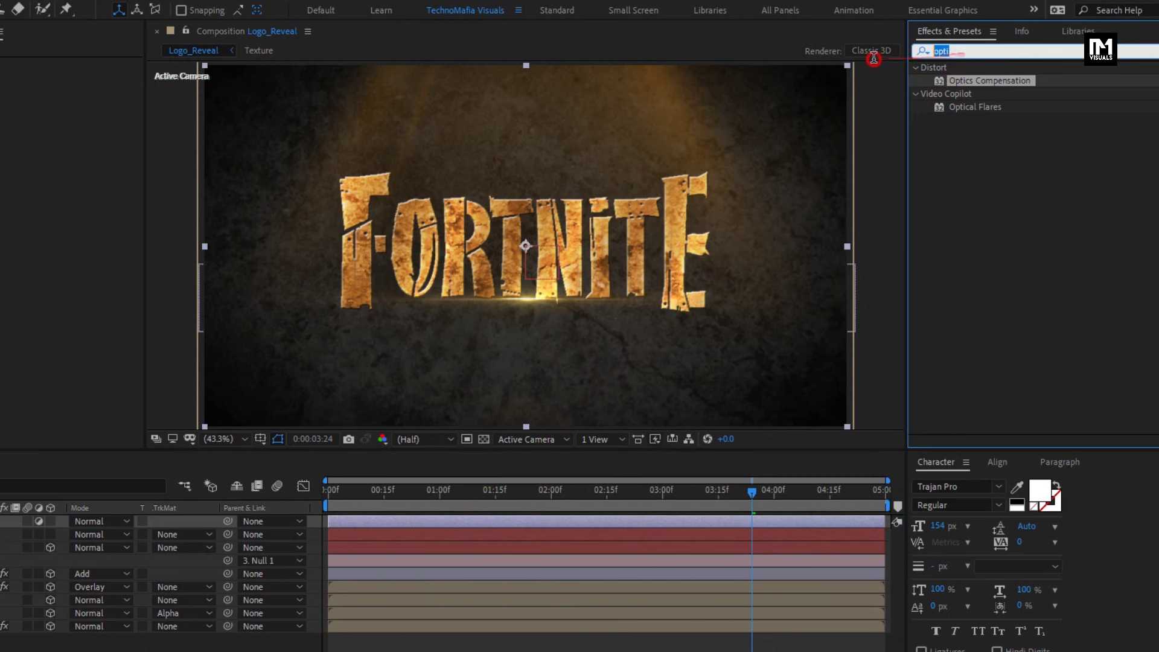
type("curv")
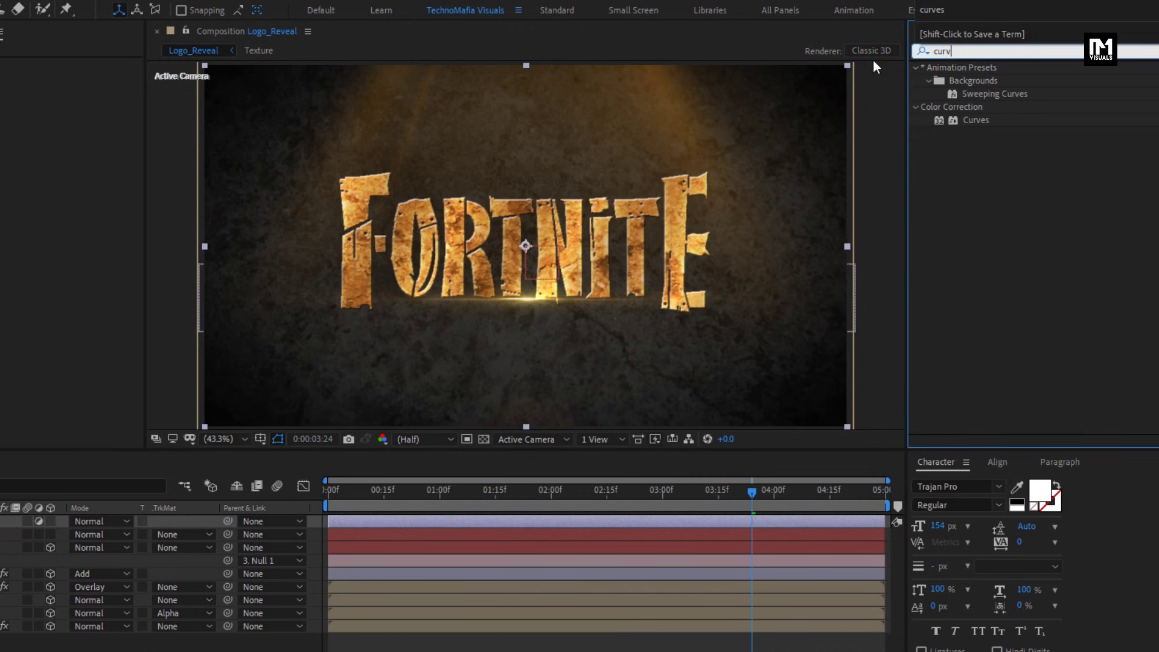
left_click_drag(976, 120, 667, 166)
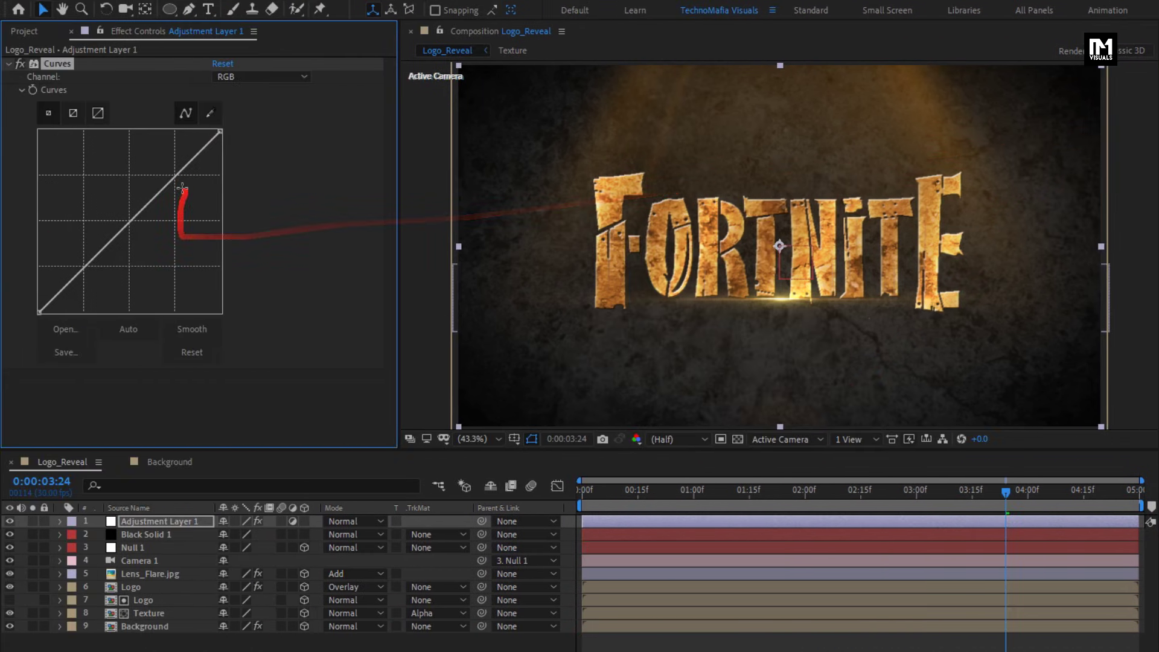
Bend the RGB curve into an S, lifting highlights and deepening shadows
left_click_drag(183, 189, 169, 169)
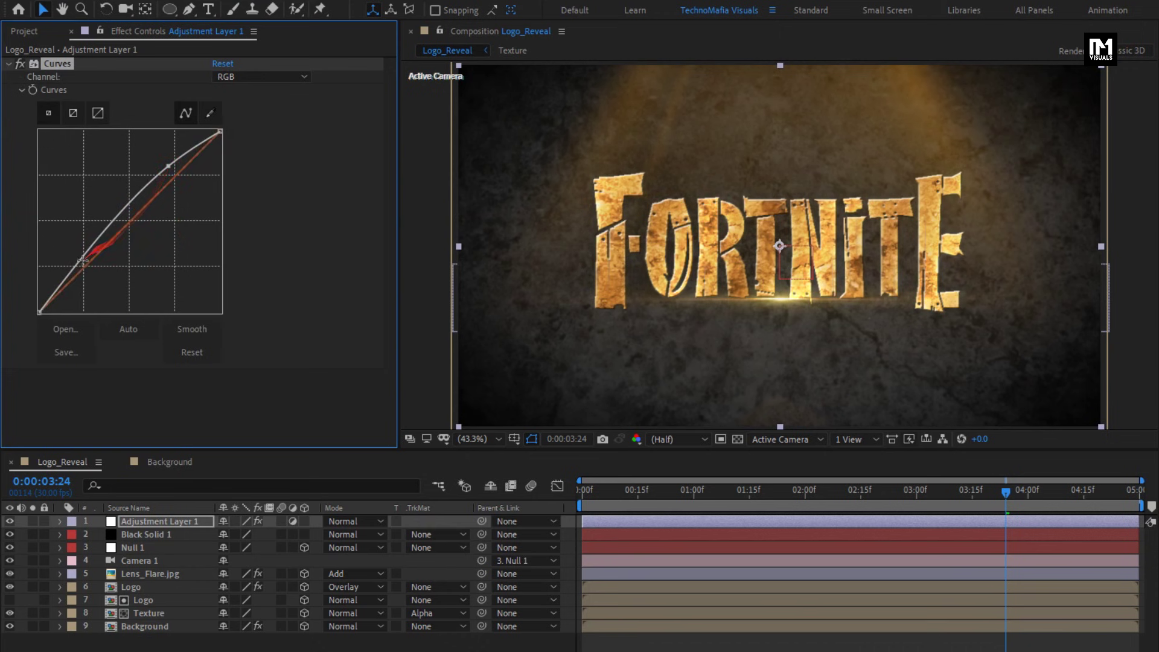
left_click_drag(83, 260, 81, 278)
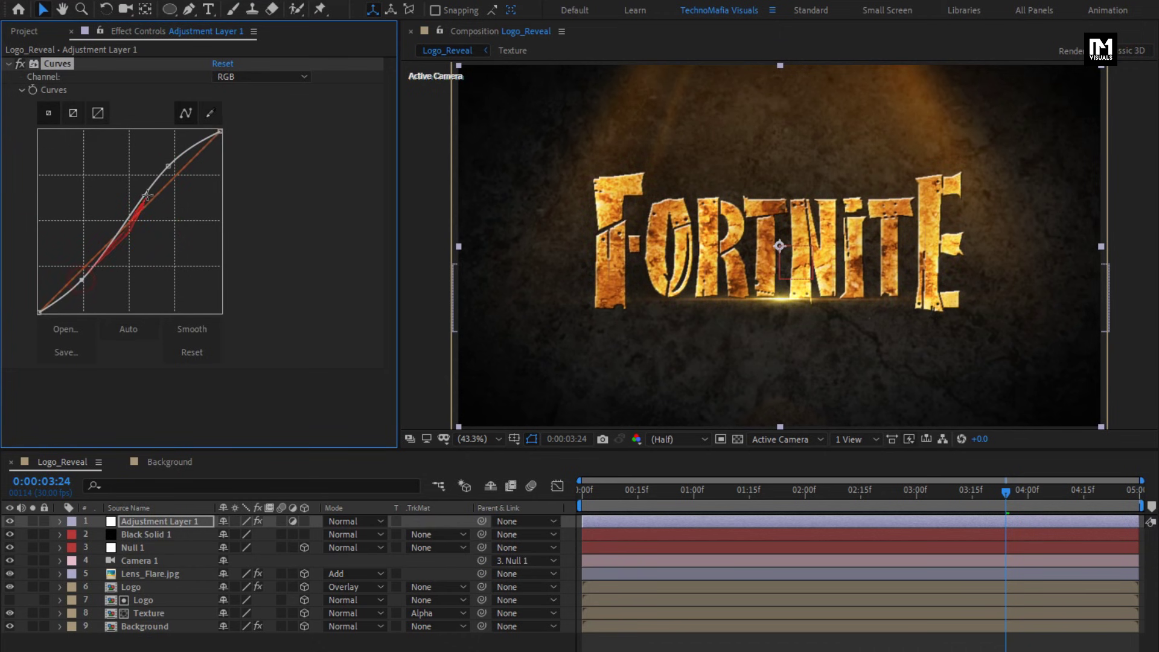
mouse_move(168, 167)
left_mouse_down()
mouse_move(169, 155)
mouse_move(161, 171)
mouse_move(172, 172)
left_mouse_up()
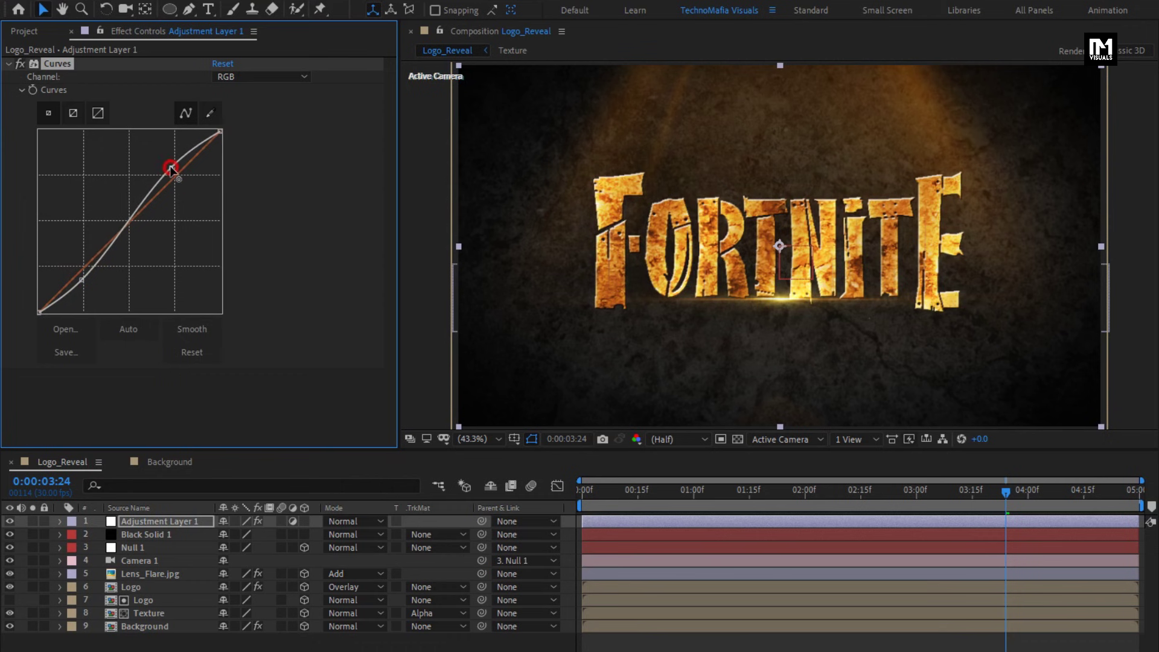
left_click_drag(80, 281, 74, 285)
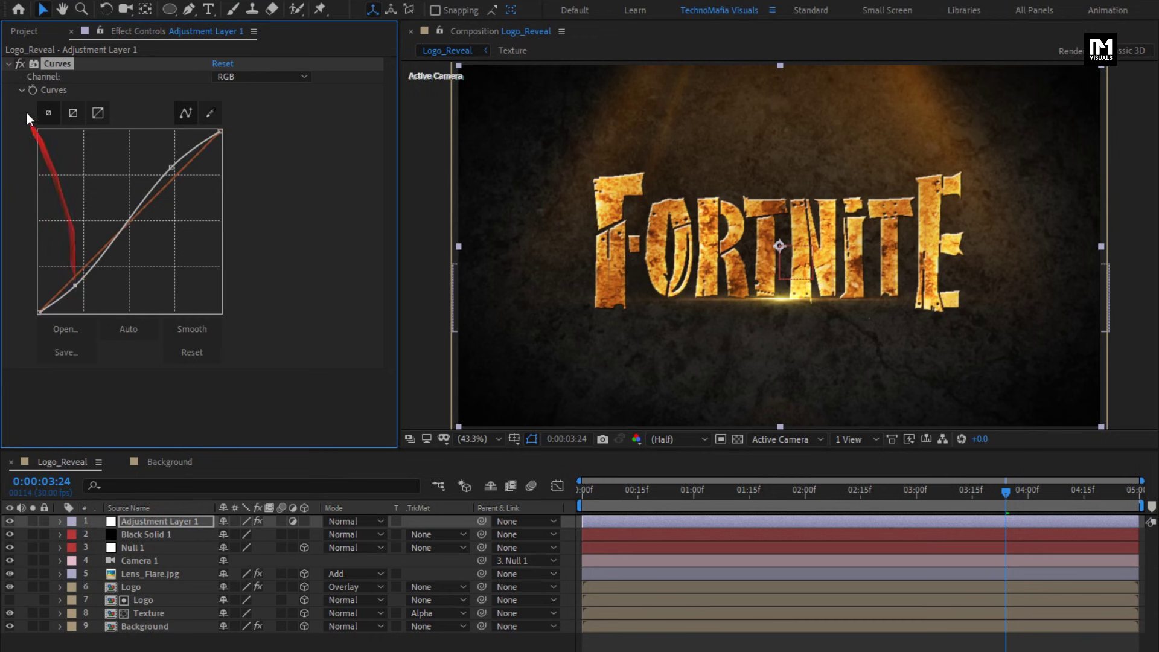
left_click(8, 64)
Apply the Noise effect to Adjustment Layer 1 with Amount of Noise set to 5%
left_click_drag(1158, 52, 1139, 56)
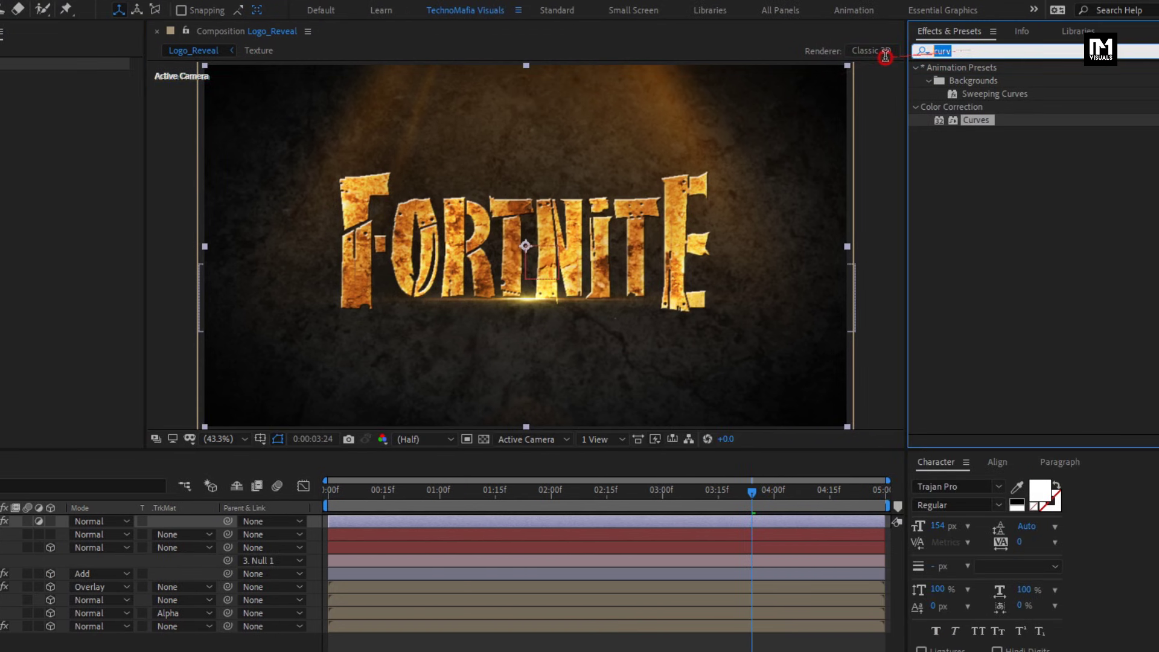
type("noise")
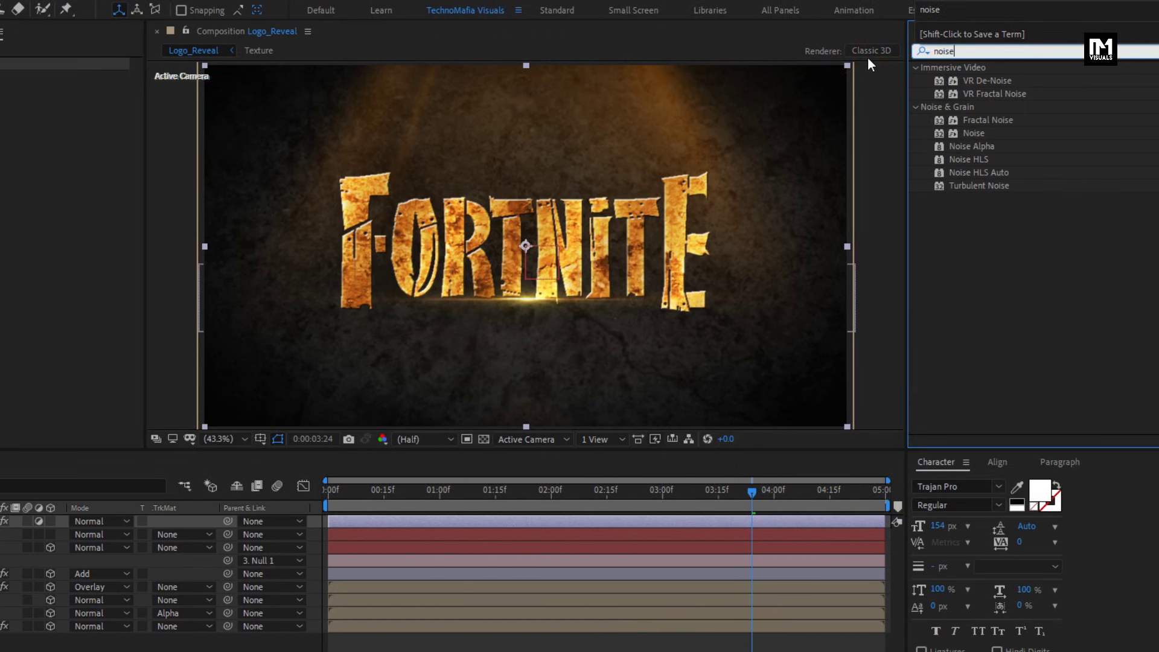
double_click(973, 134)
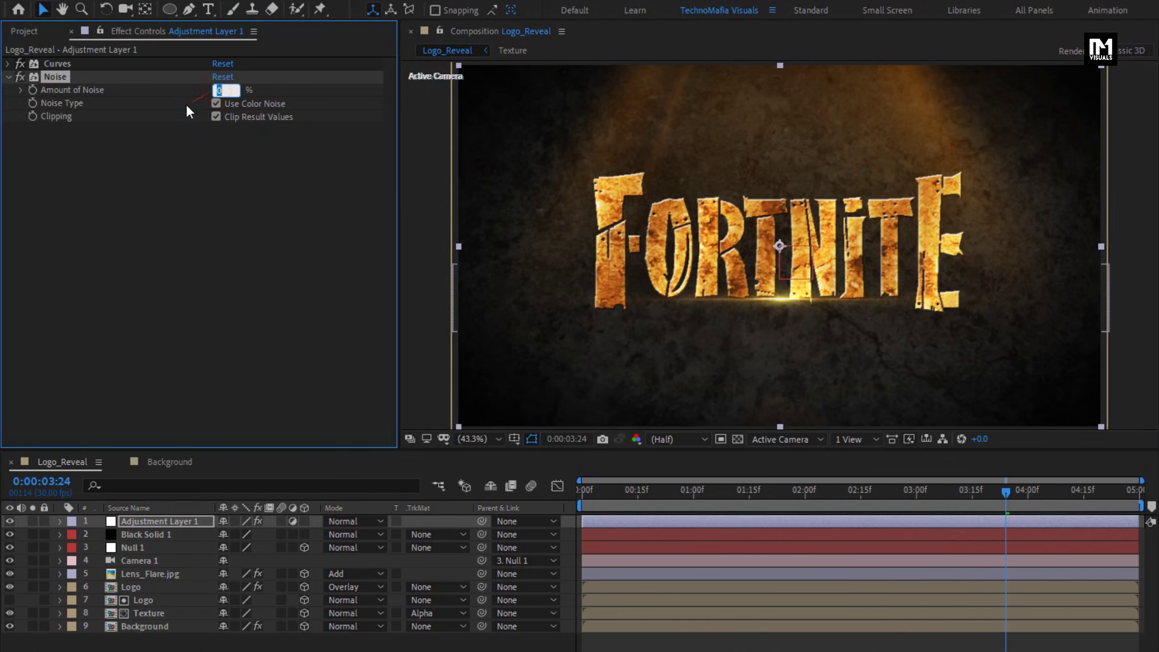
type("5")
key("Return")
right_click(427, 516)
Add Adjustment Layer 2 and apply Optics Compensation to it
mouse_move(568, 527)
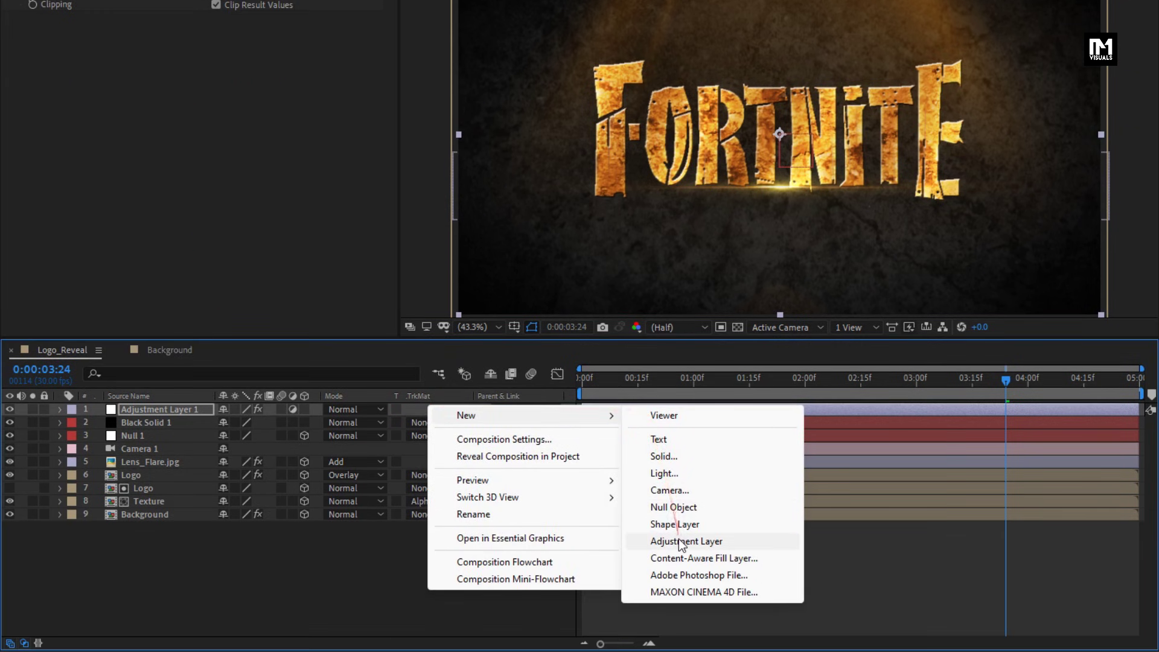
left_click(679, 539)
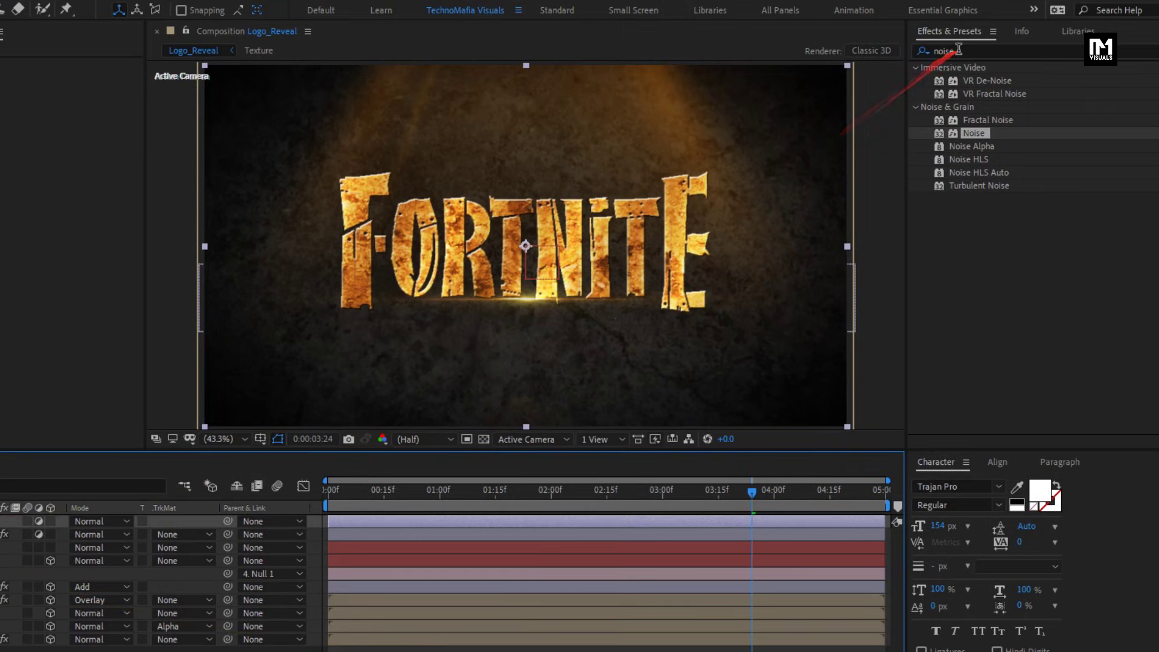
left_click(1063, 0)
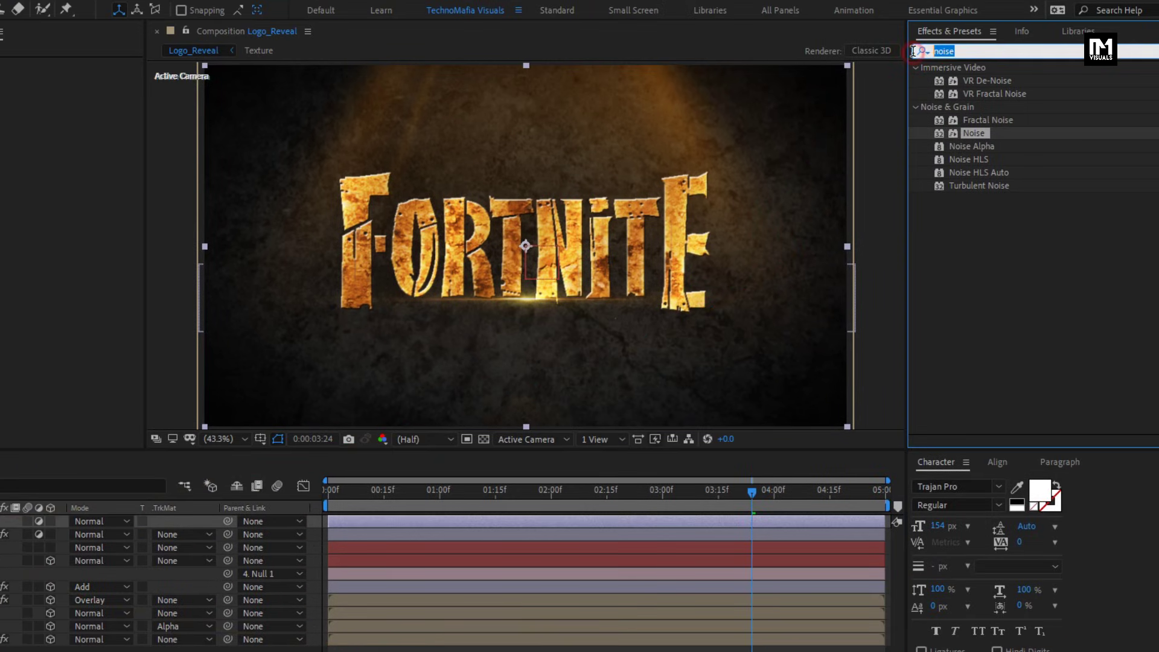
type("opti")
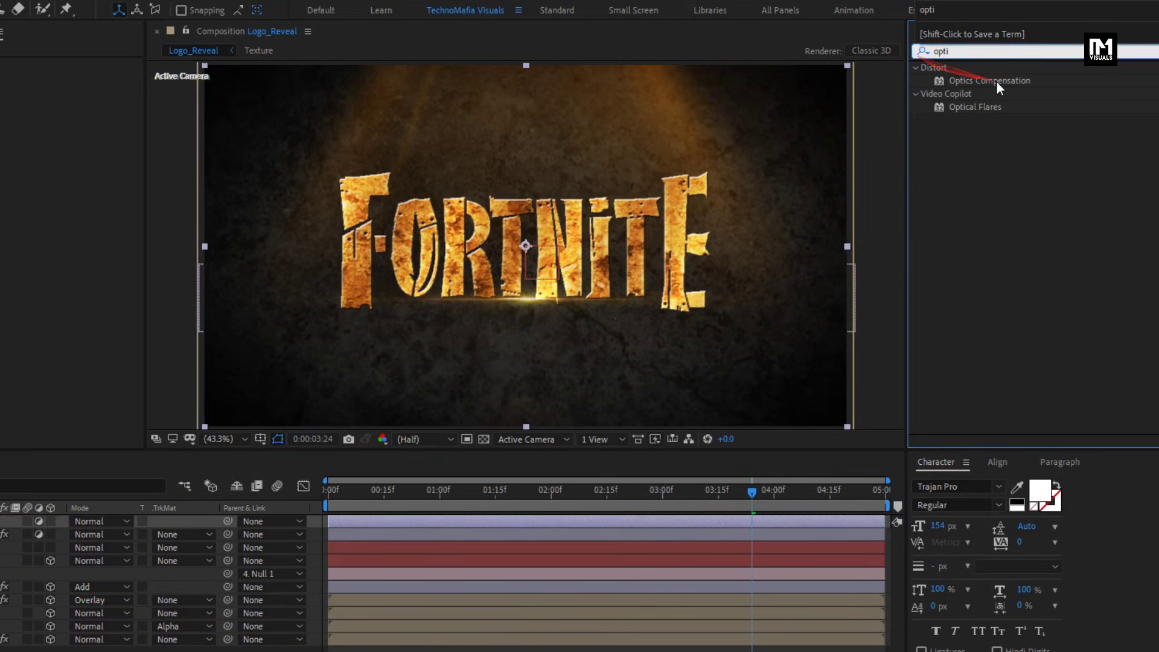
double_click(998, 82)
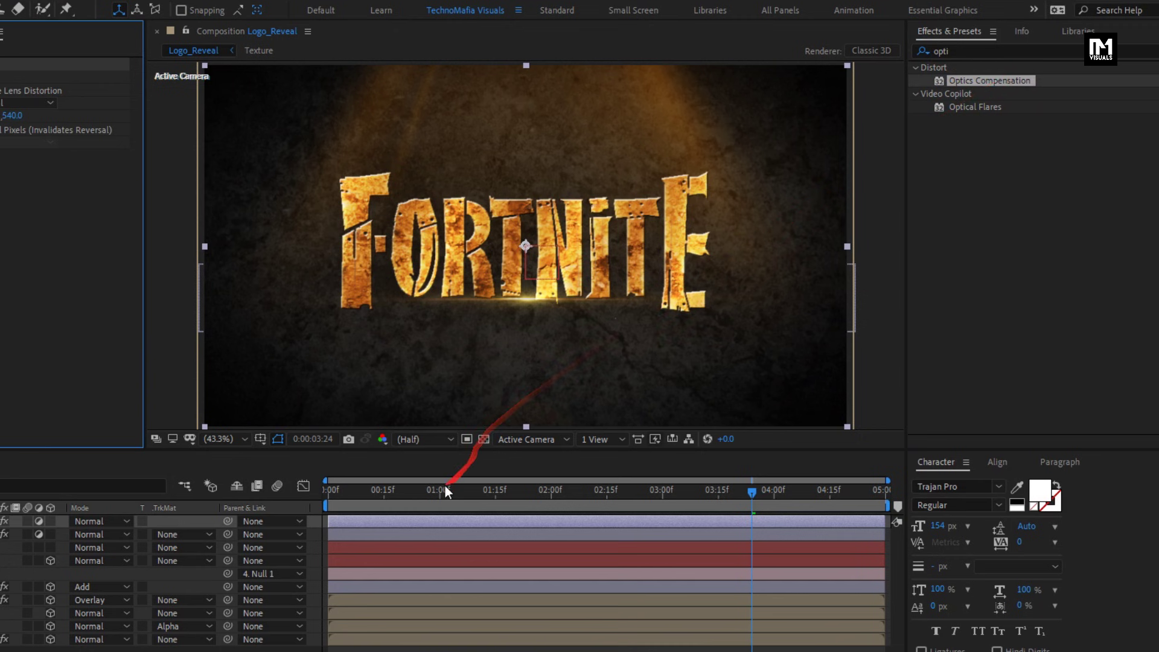
Keyframe Field Of View at 0 at 0:02 and 100 at 0:00, with Reverse Lens Distortion enabled
left_click_drag(407, 494, 553, 496)
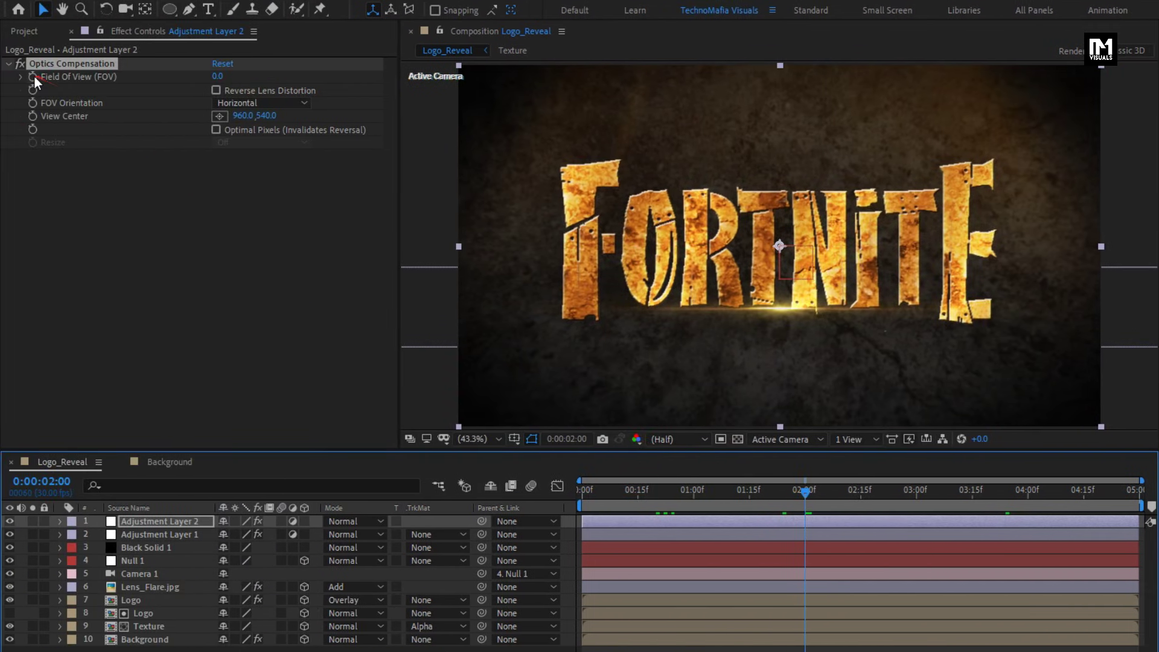
left_click(33, 77)
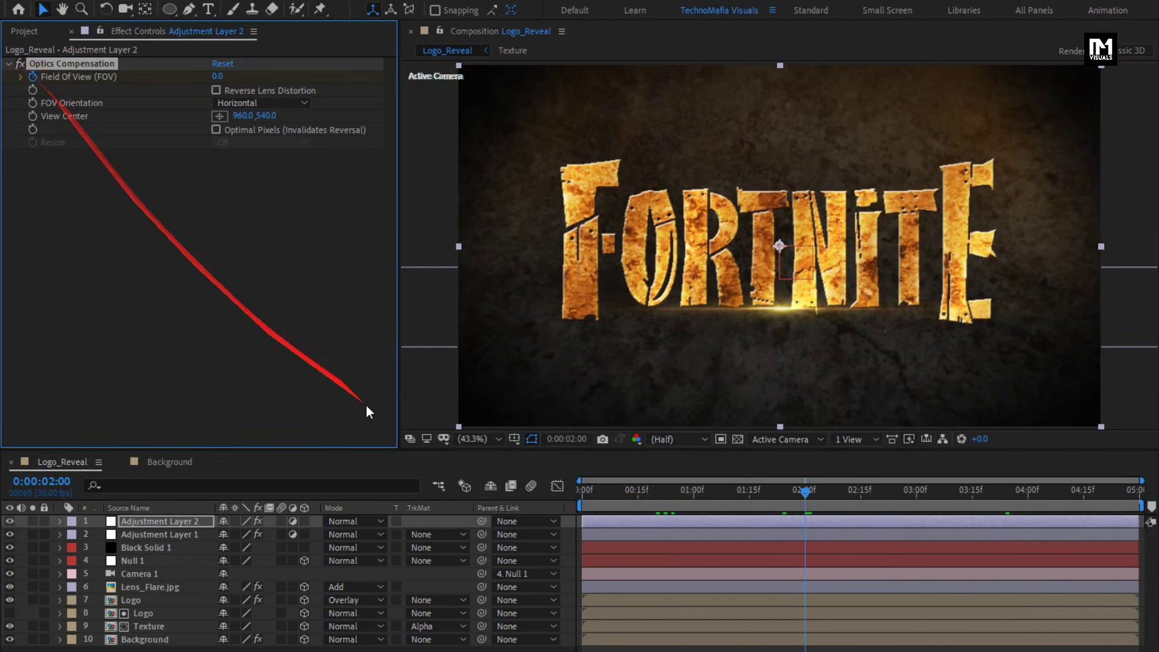
left_click_drag(758, 494, 565, 487)
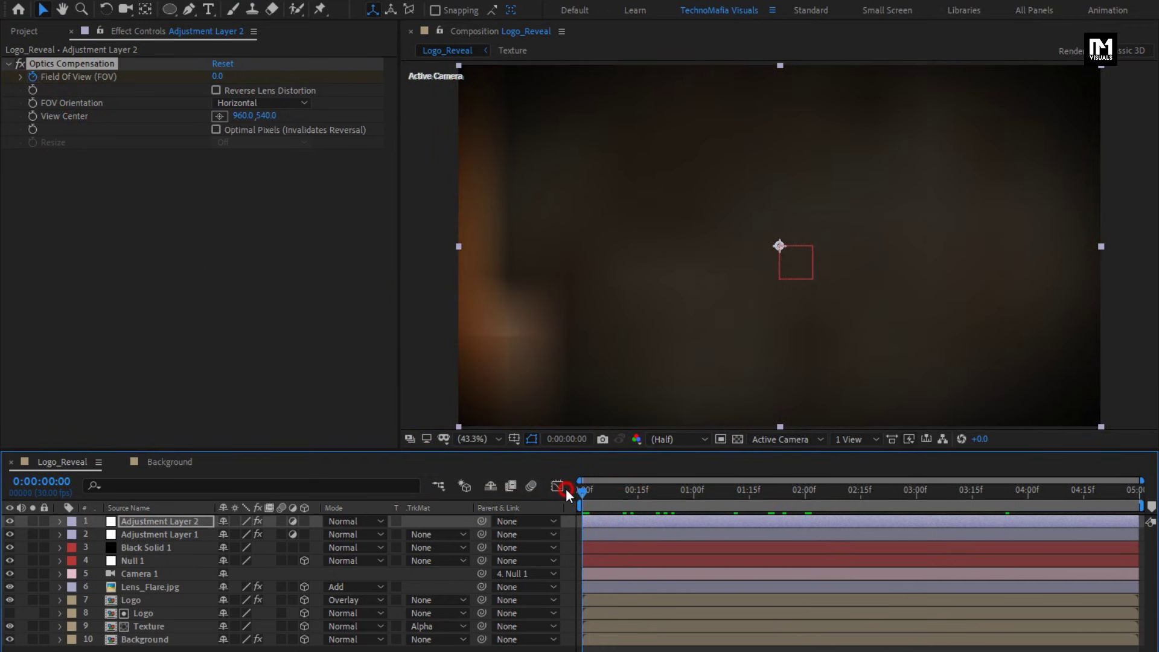
left_click(217, 78)
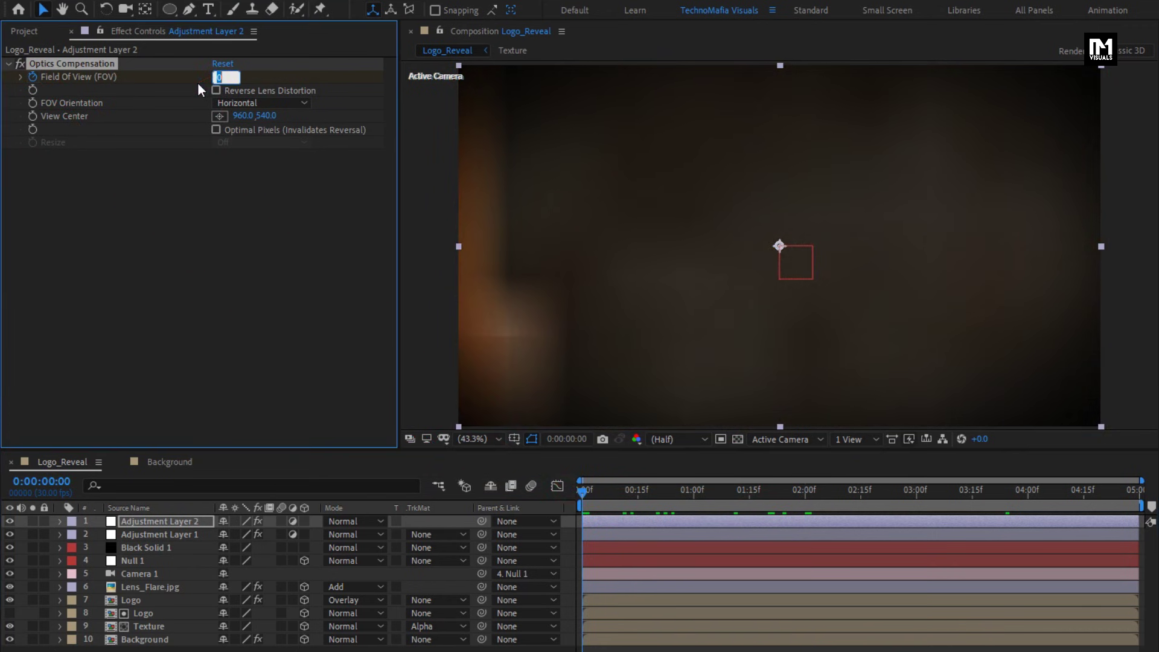
type("100")
key("Return")
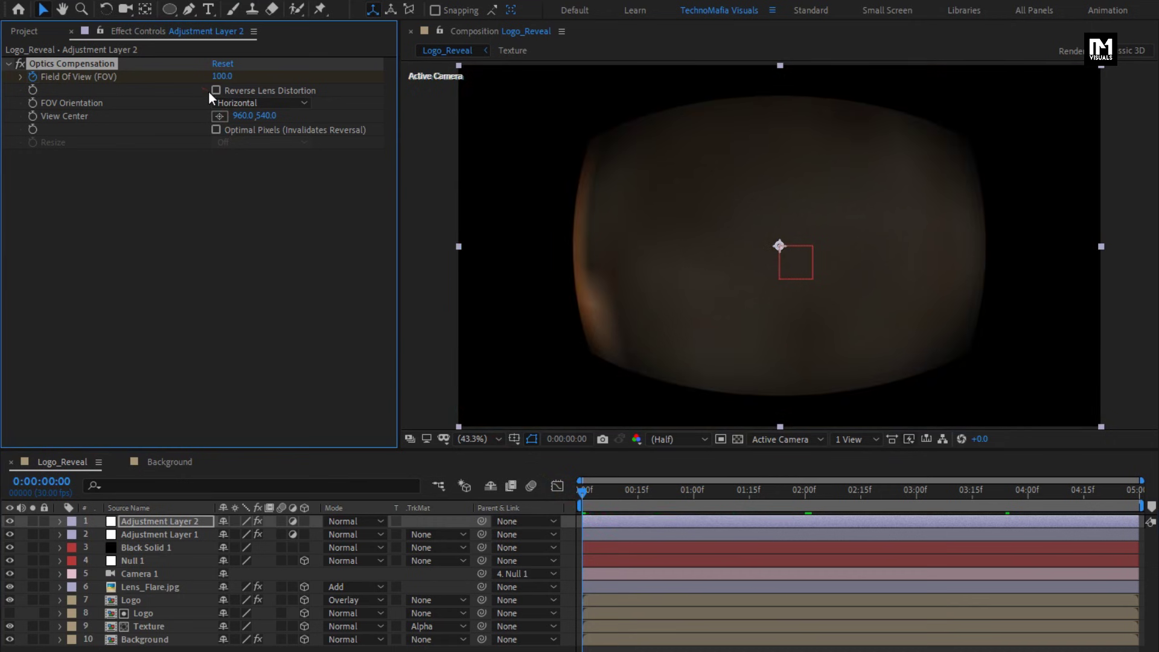
left_click(214, 92)
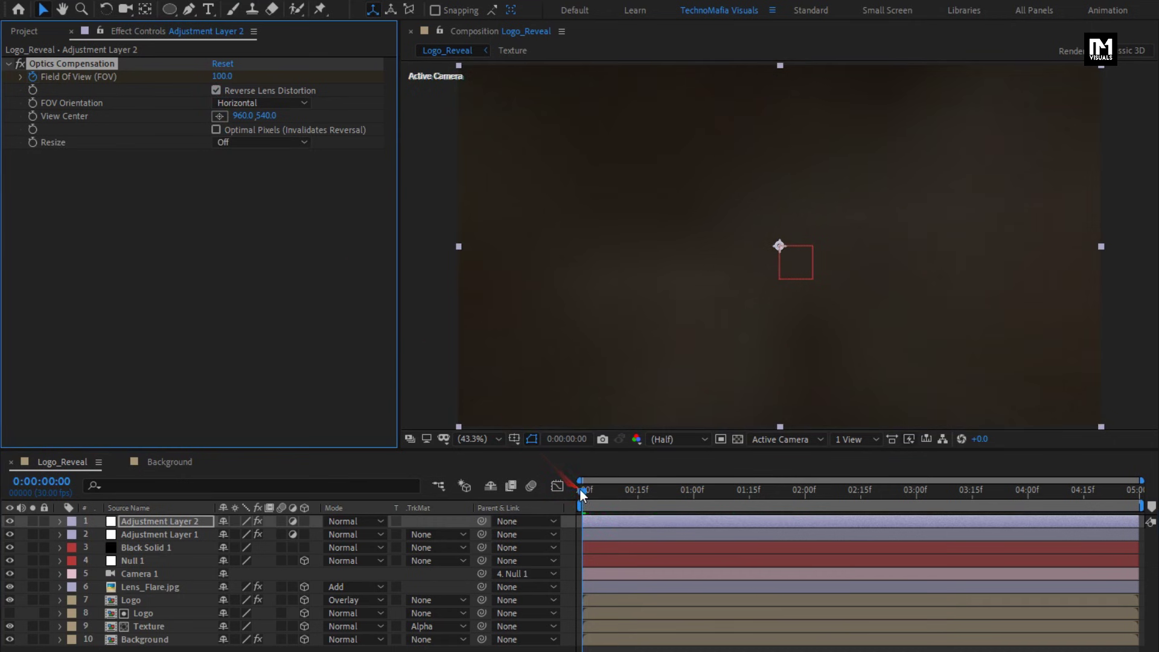
left_click_drag(581, 490, 944, 506)
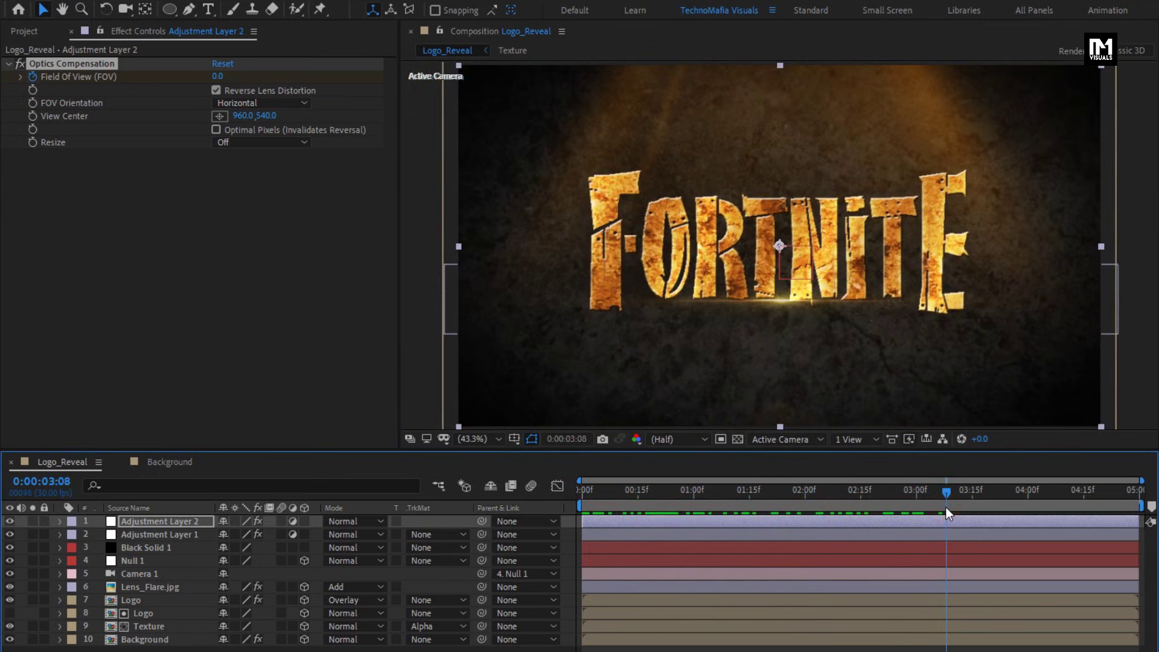
left_click_drag(414, 546, 85, 552)
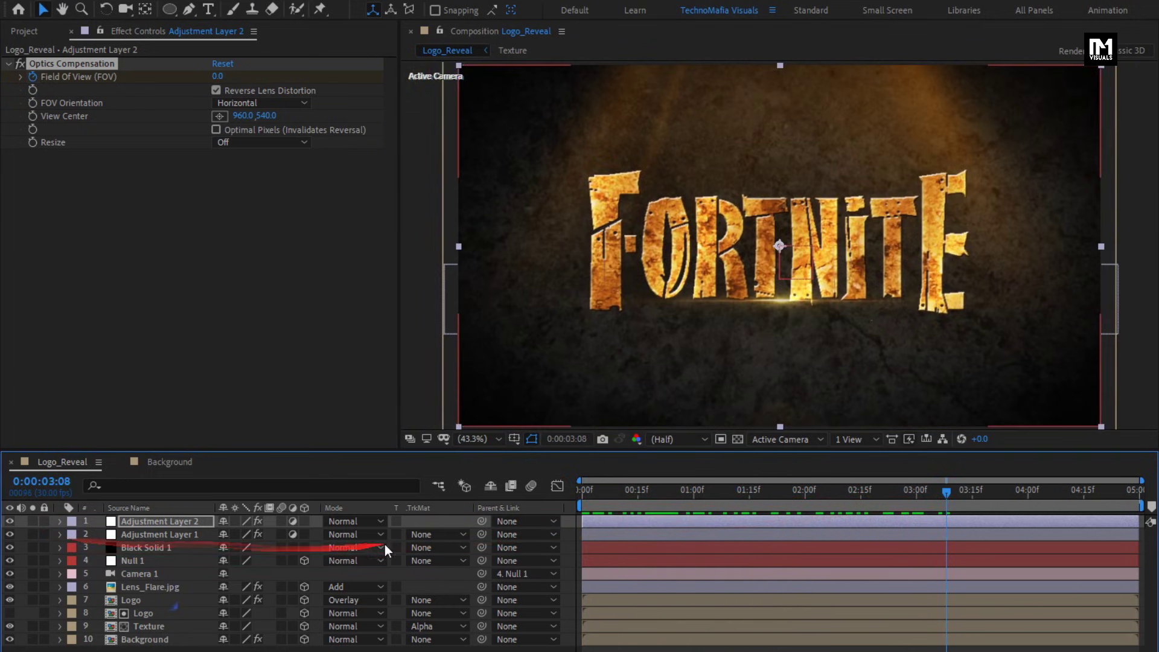
Create a black 1920×1080 solid layer named 'Frame' at the top of the stack
right_click(416, 515)
mouse_move(519, 527)
left_click_drag(609, 525, 641, 571)
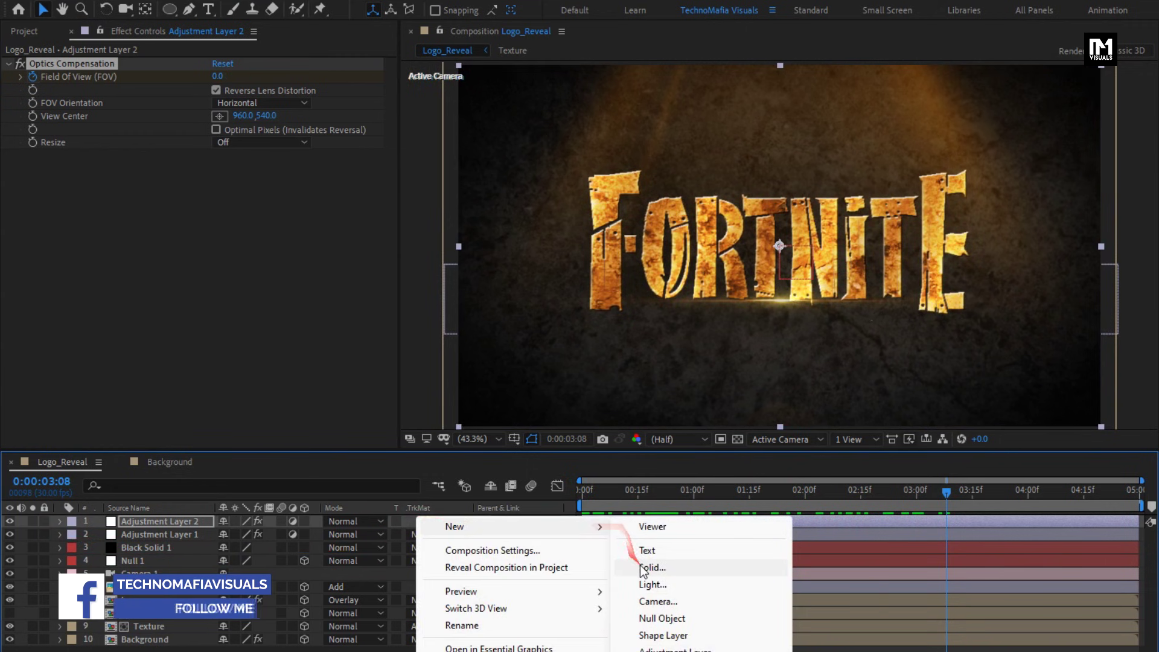
left_click(641, 568)
type("Fr")
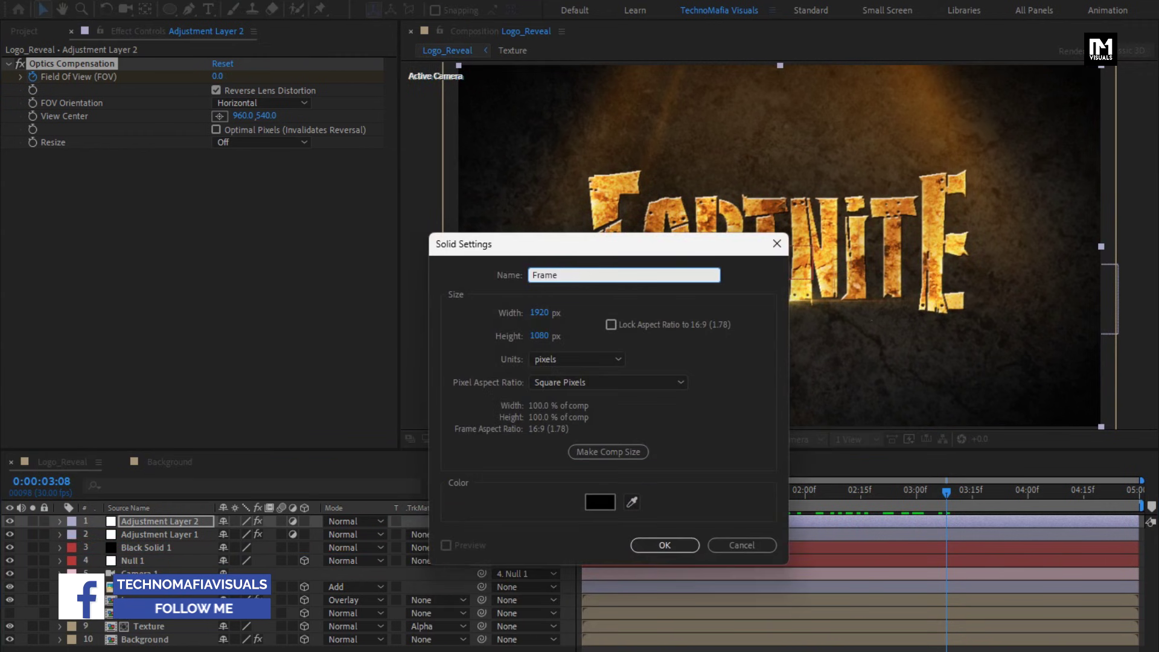
type("ame")
left_click(652, 545)
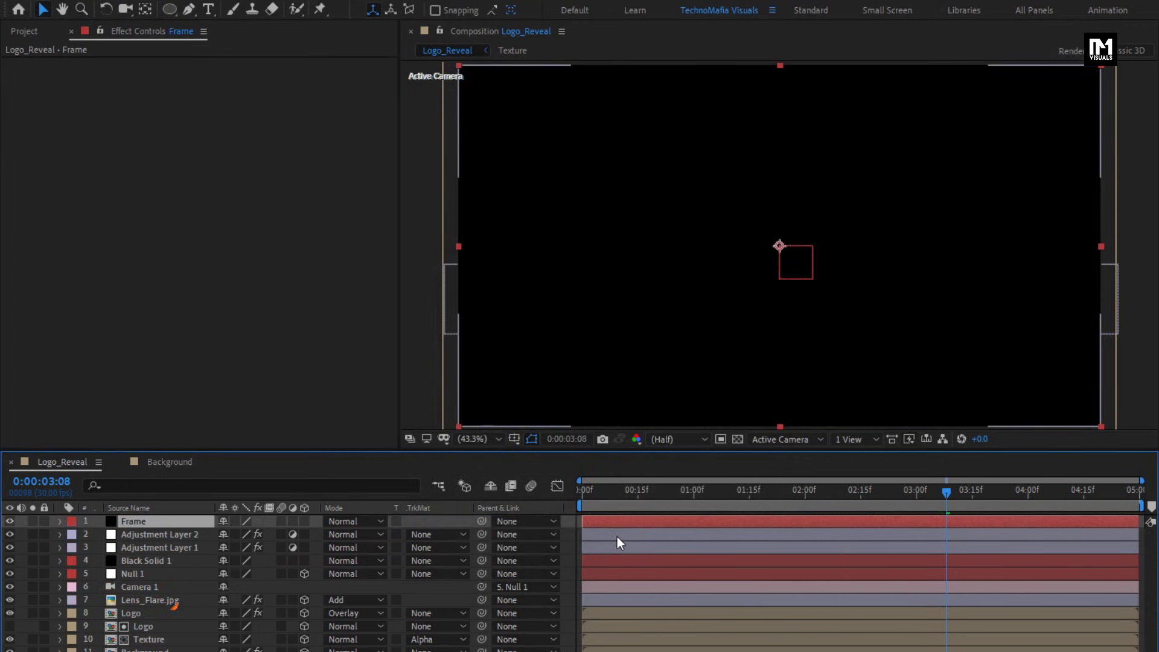
Add a full-frame rectangular mask to the Frame solid with the Rectangle tool
left_click(167, 10)
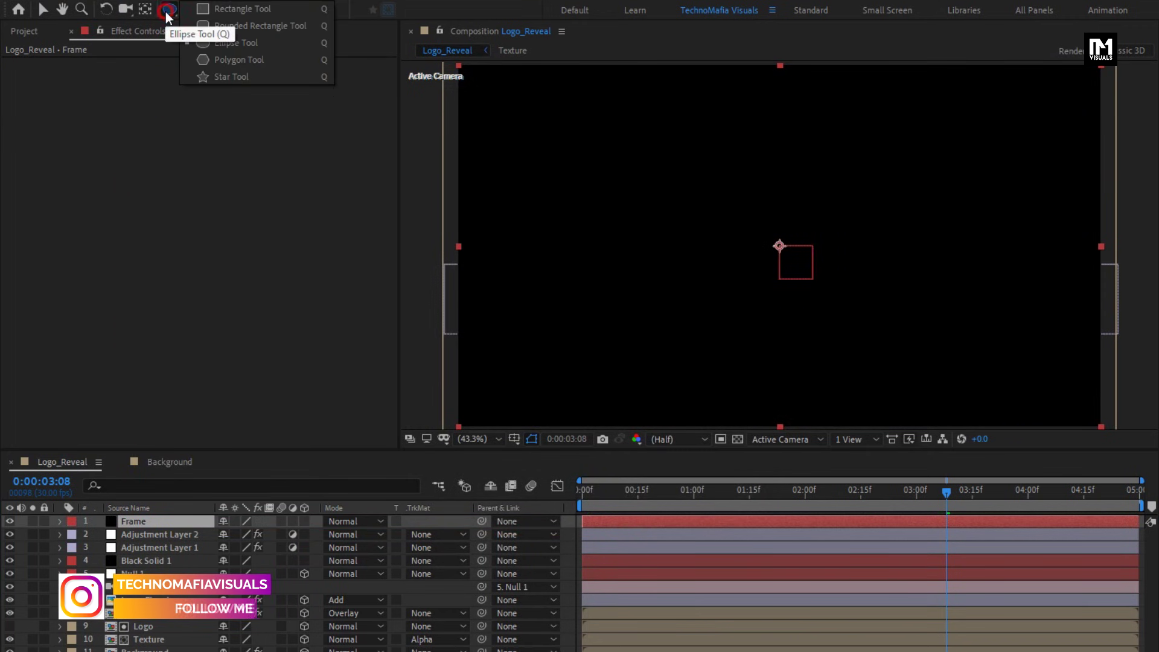
left_click(249, 8)
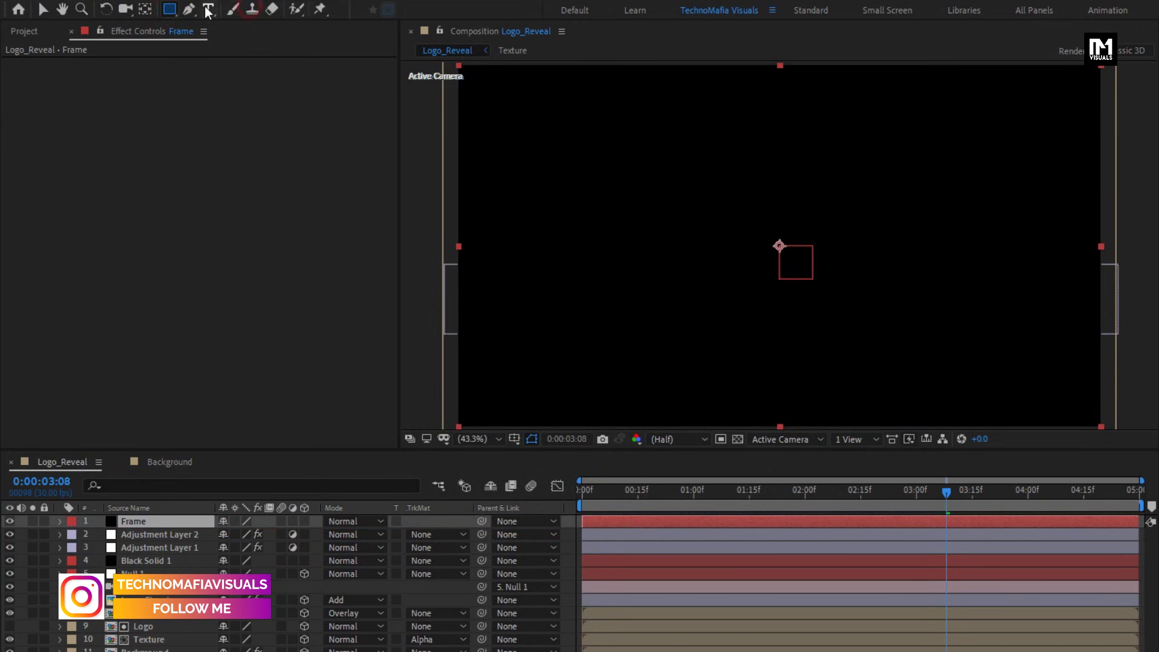
double_click(172, 9)
Set Mask 1's shape to top 10 and bottom 90, measured as % of source
key("v")
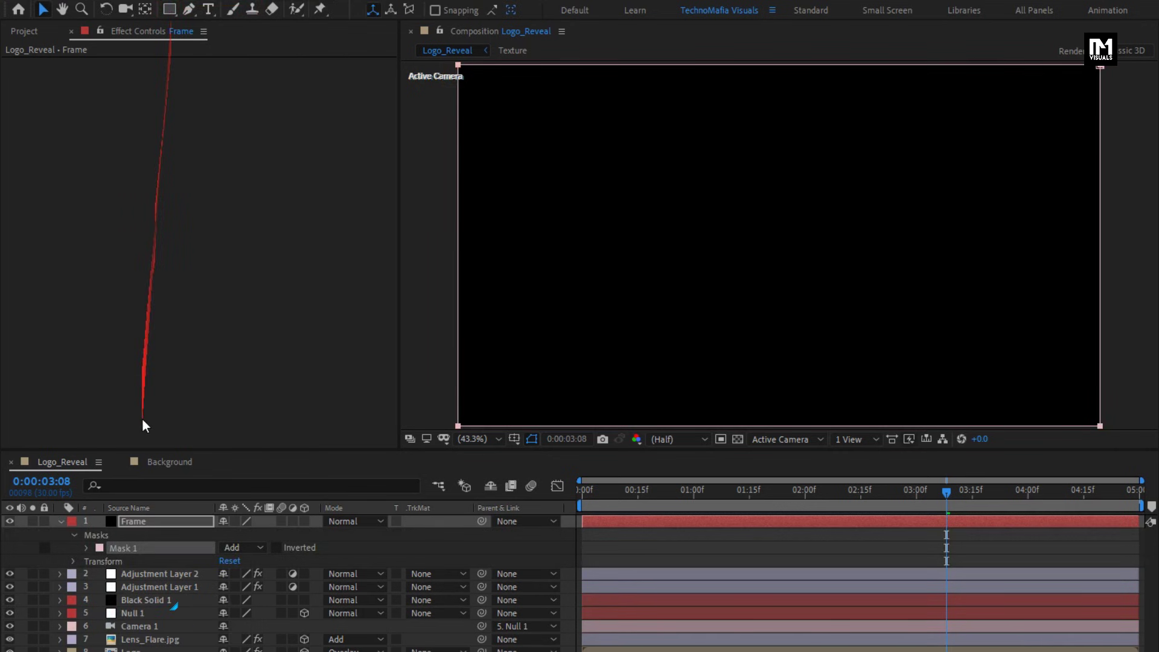
left_click(86, 547)
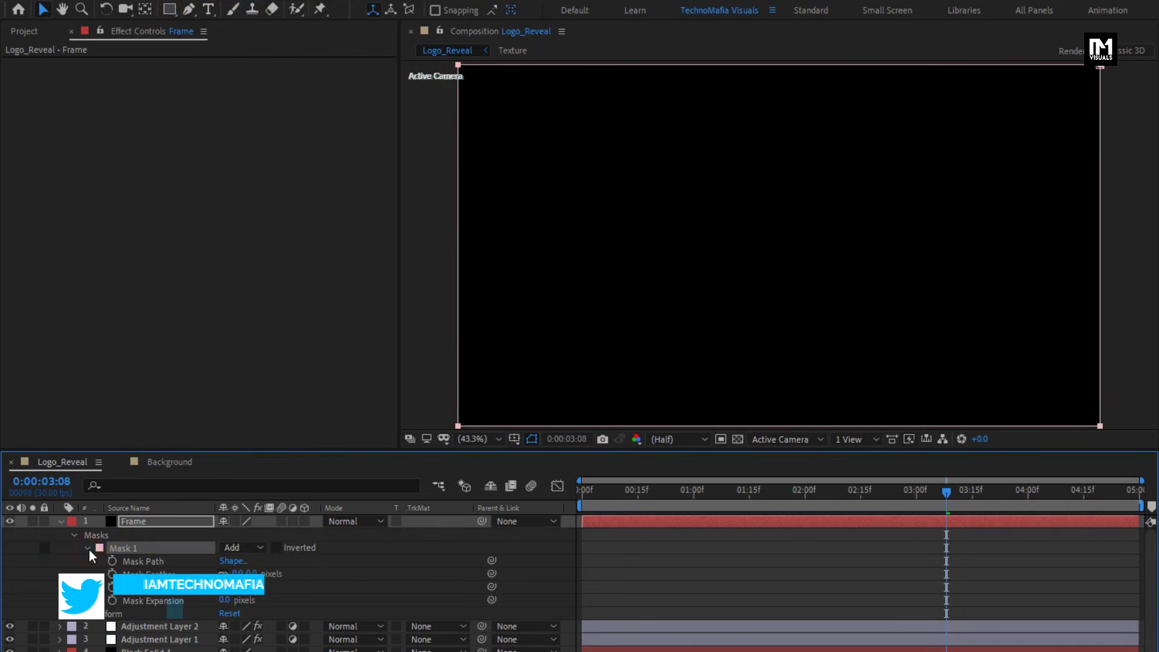
left_click(236, 561)
left_click(748, 365)
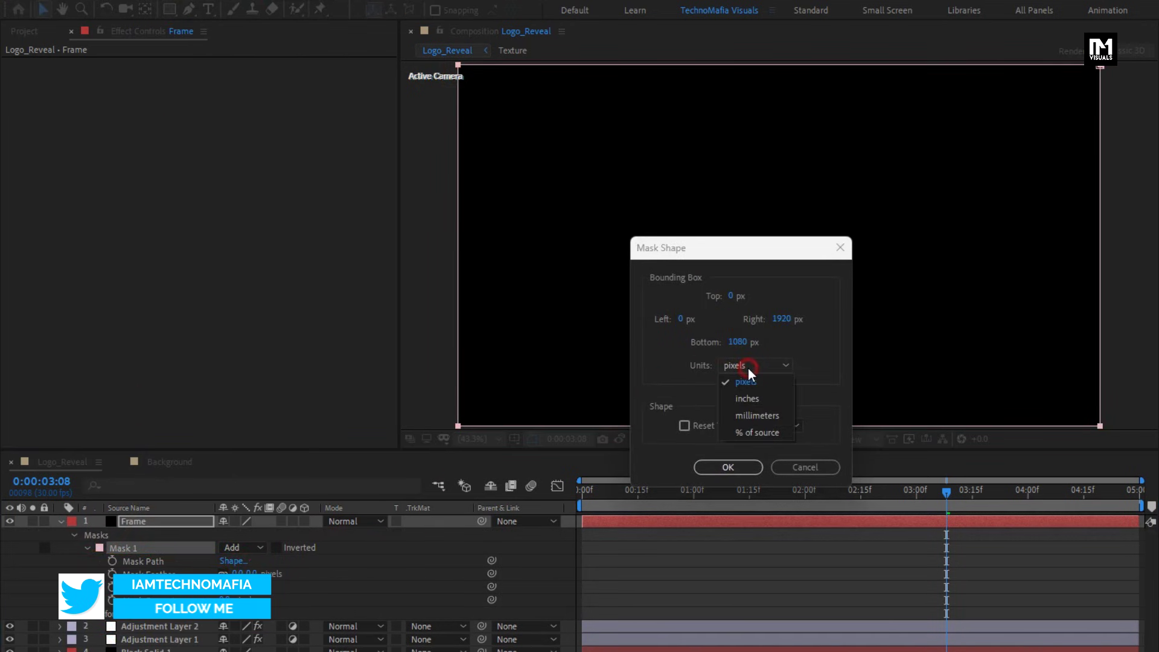
left_click(758, 430)
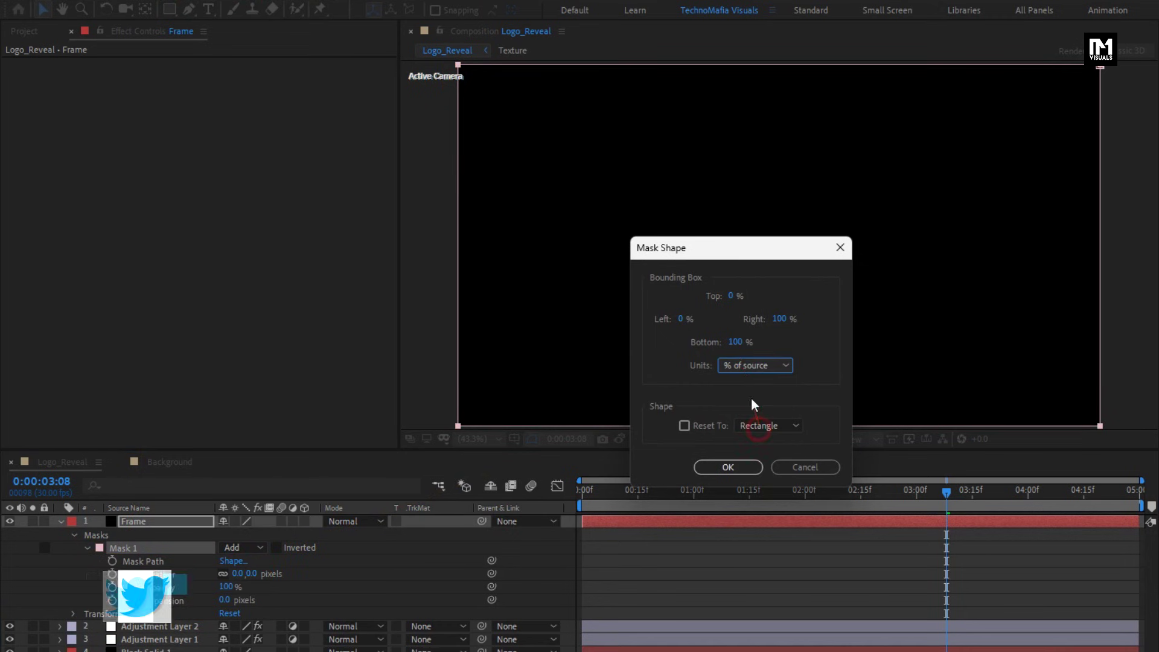
left_click(729, 296)
type("10")
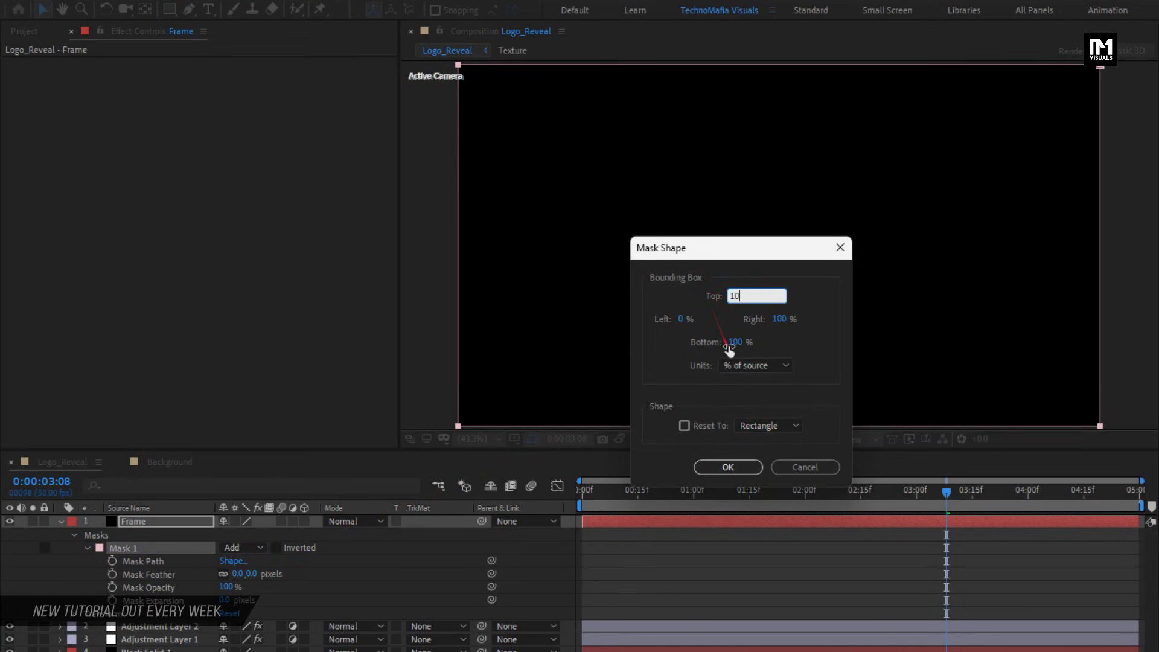
left_click(734, 342)
type("90")
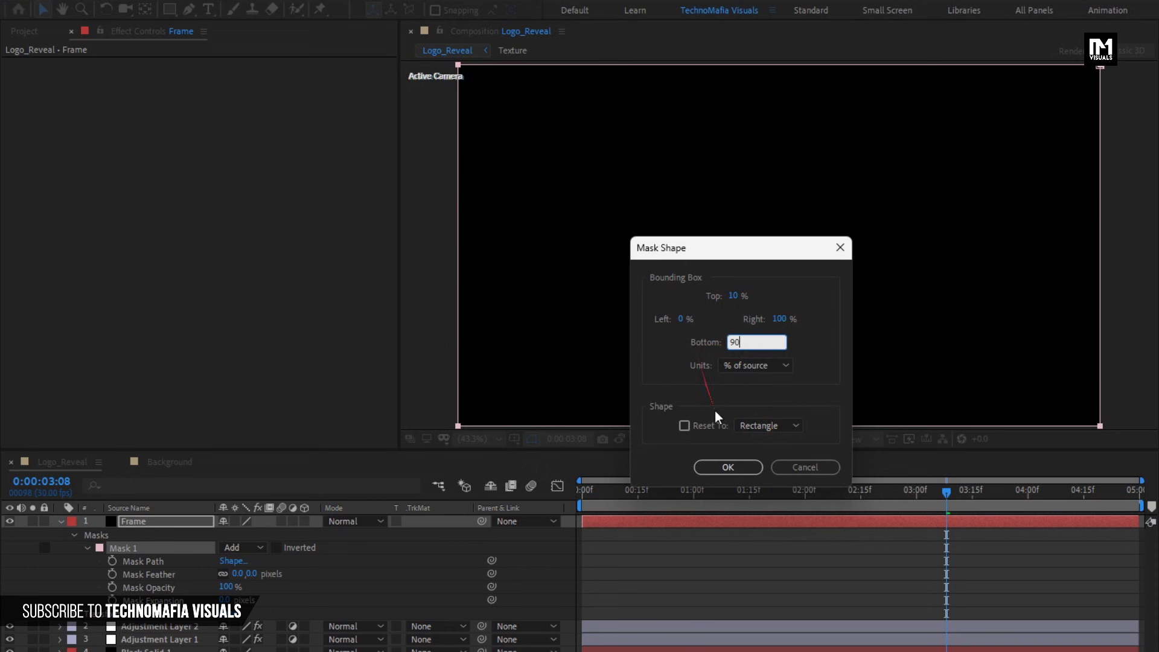
left_click(728, 466)
Invert Mask 1 to leave top and bottom bars, then preview from the start
left_click(276, 548)
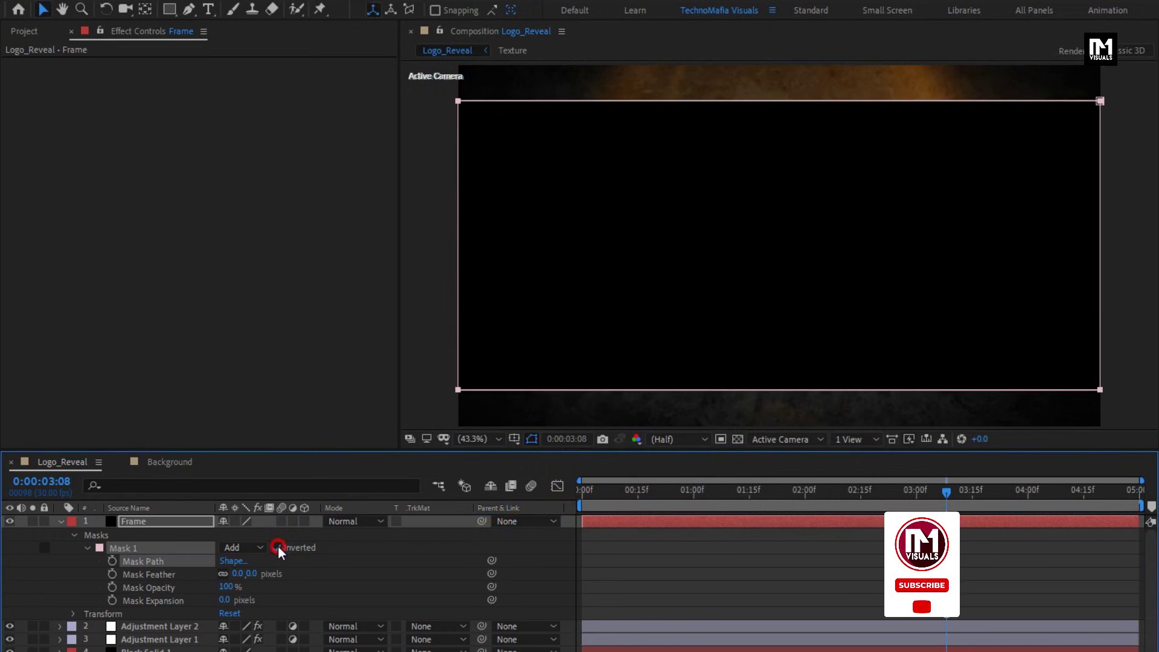
left_click(60, 522)
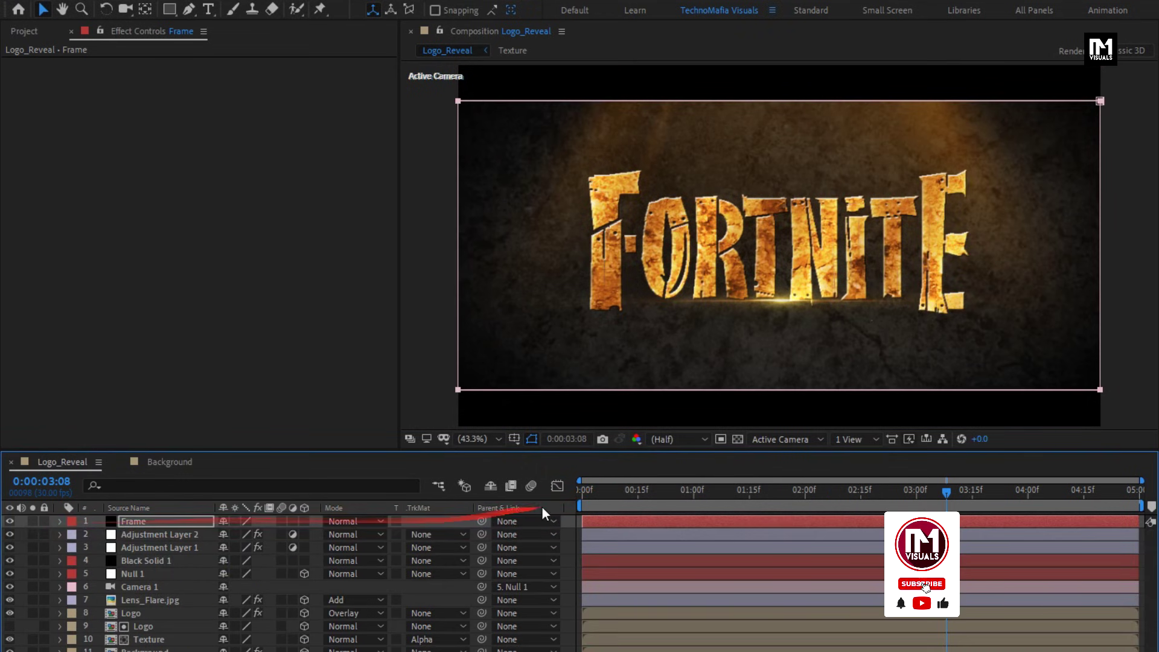
left_click(578, 491)
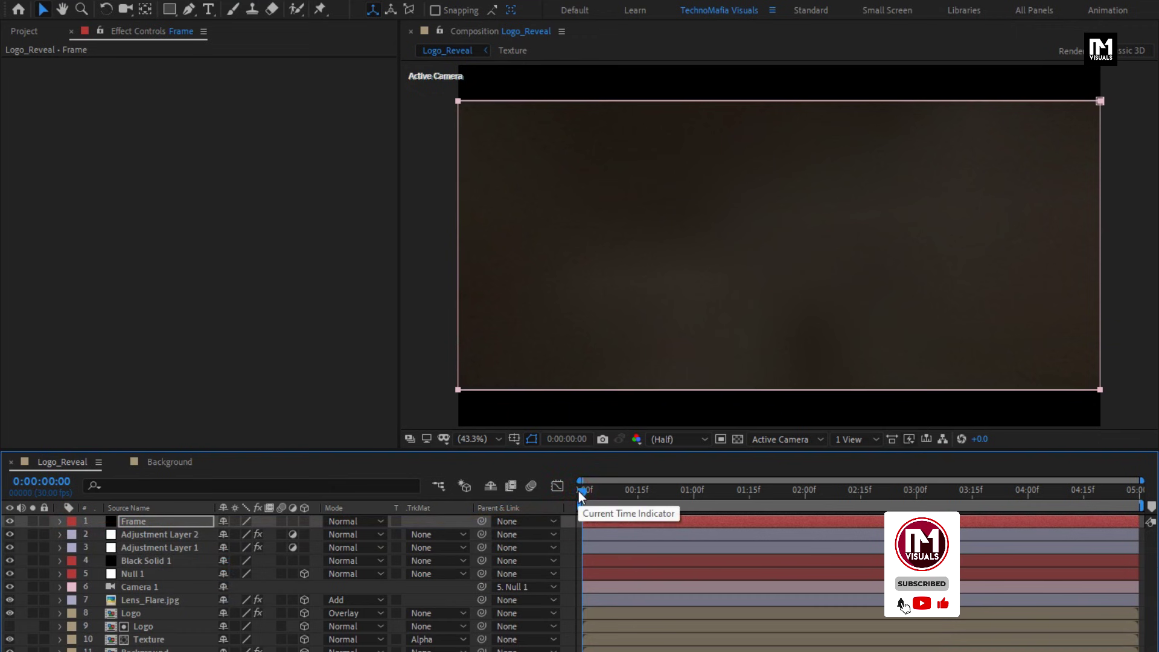
key("space")
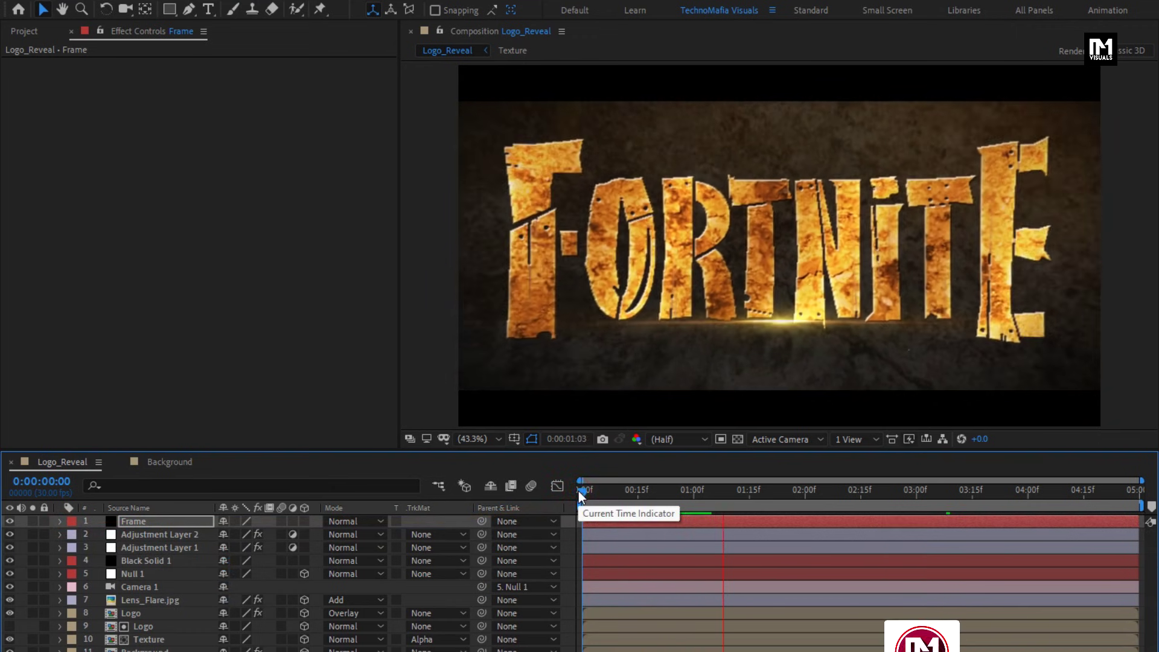